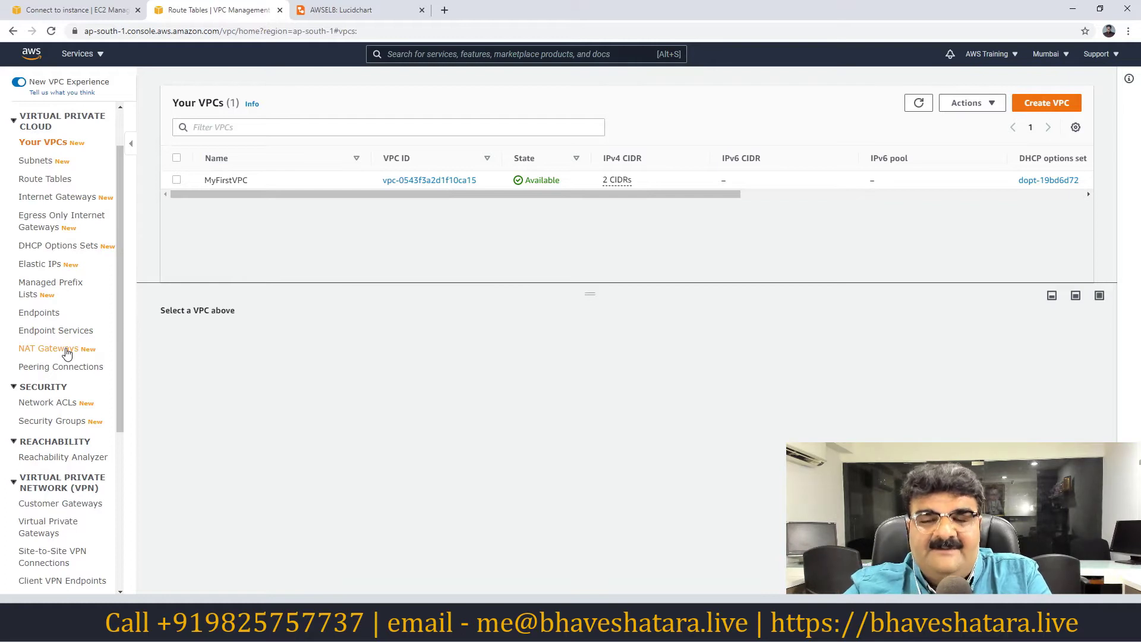
# - Go to the EC2 dashboard and start launching a new instance
pyautogui.click(72, 18)
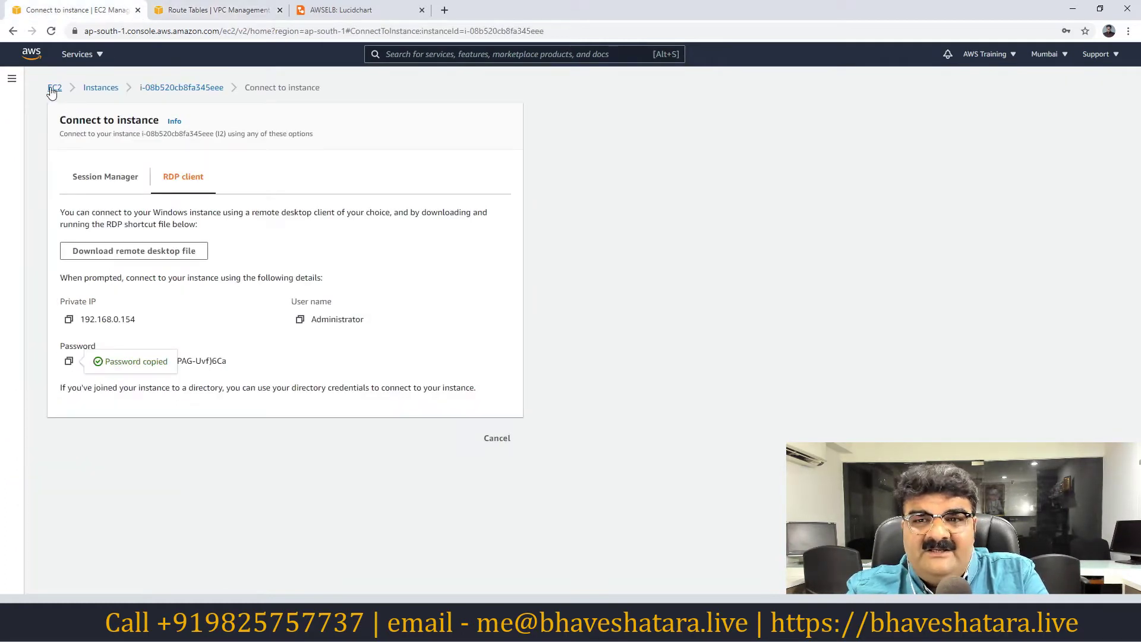
pyautogui.click(52, 89)
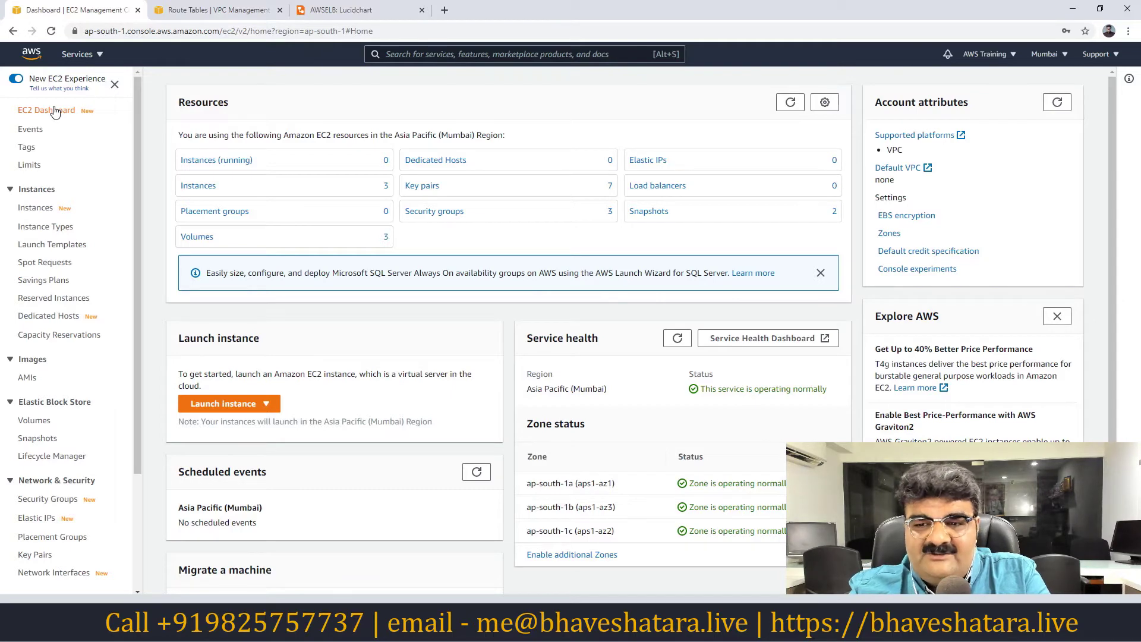
pyautogui.click(218, 408)
pyautogui.click(220, 424)
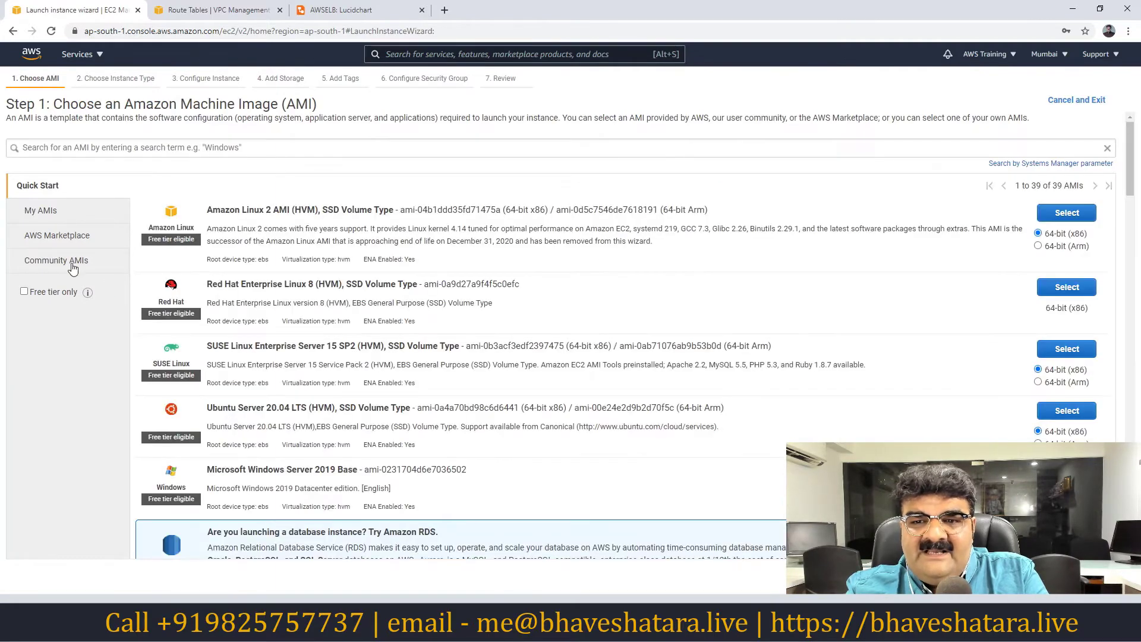
# - Search the community AMIs for "nat"
pyautogui.click(64, 266)
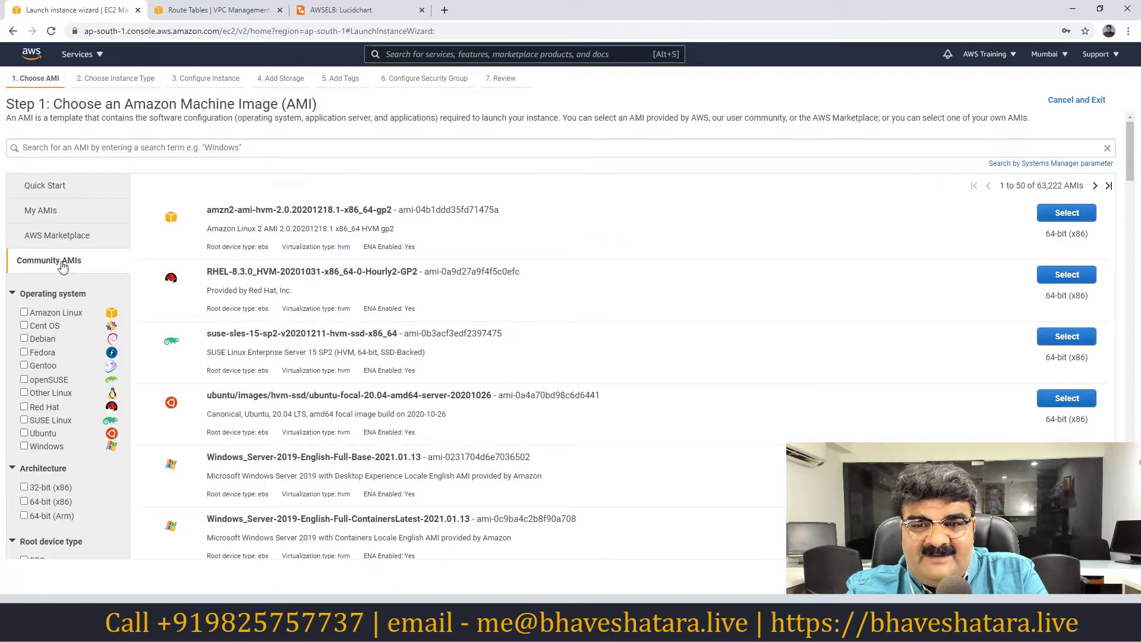
pyautogui.scroll(-2, 65, 297)
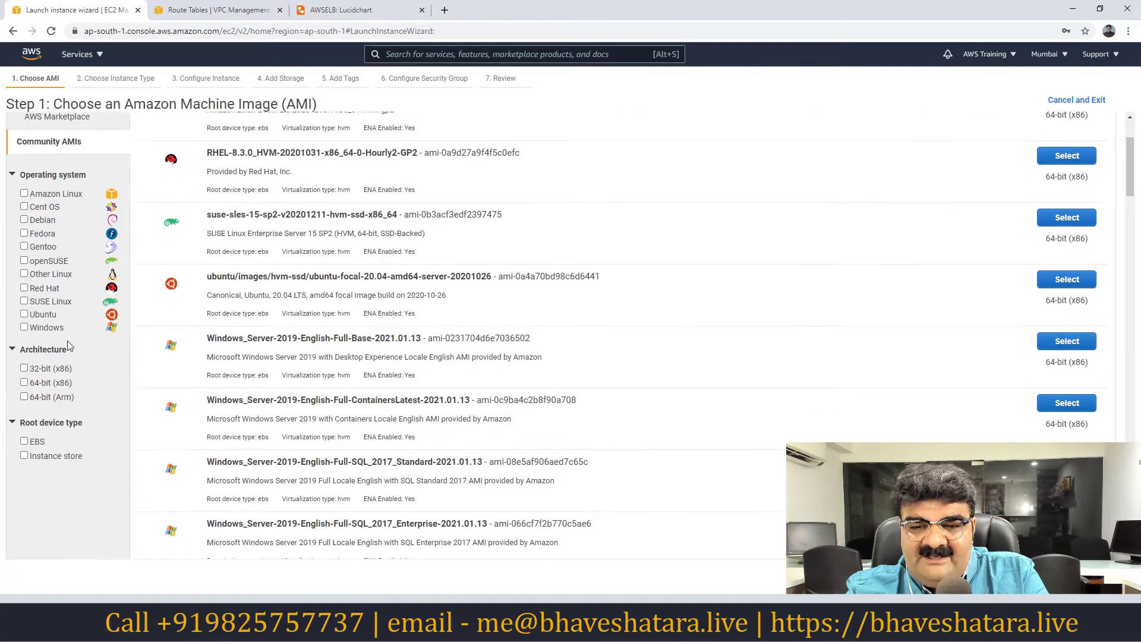
pyautogui.scroll(2, 372, 316)
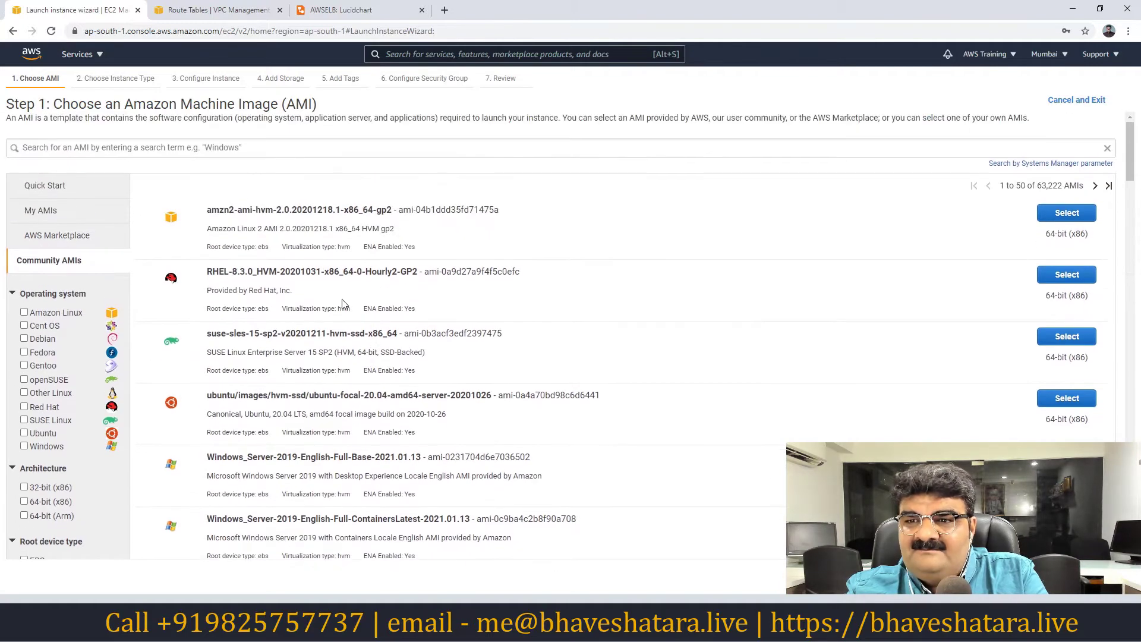
pyautogui.click(199, 146)
pyautogui.write('na')
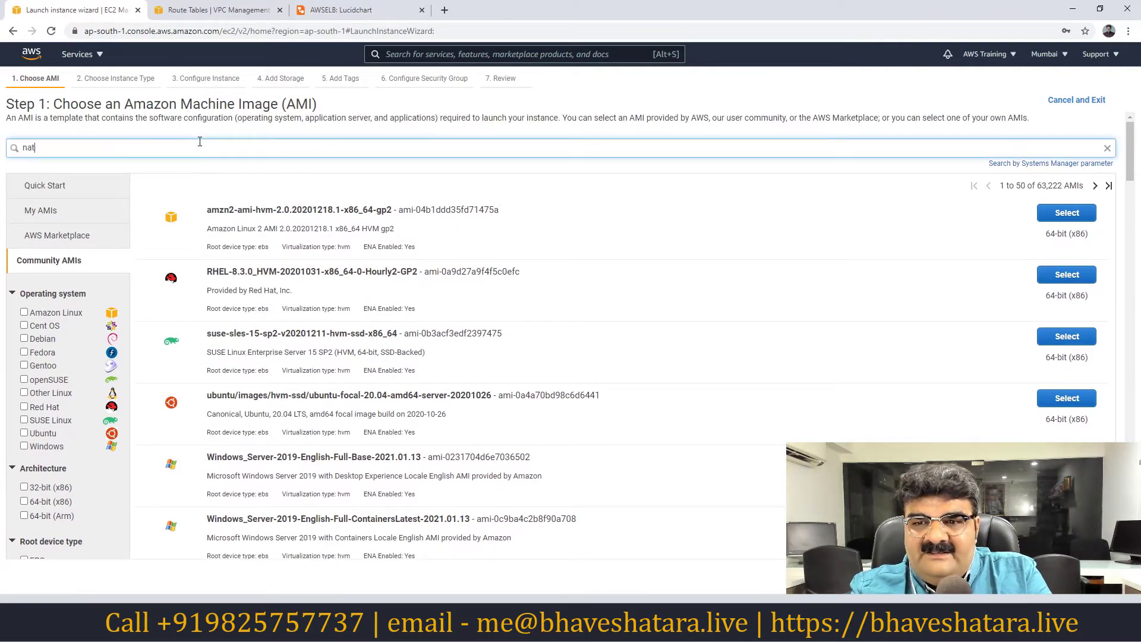
pyautogui.write('t')
pyautogui.press('Return')
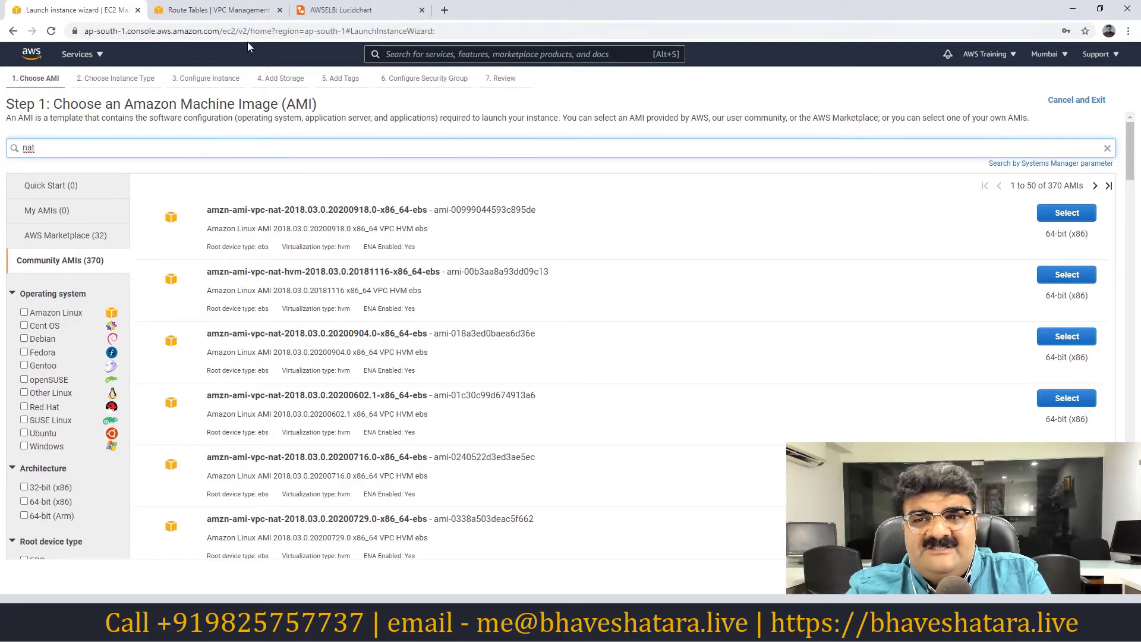
# - Switch to the VPC mind map in Mindomo and expand the NAT Gateways branch with its five numbered points
pyautogui.click(196, 10)
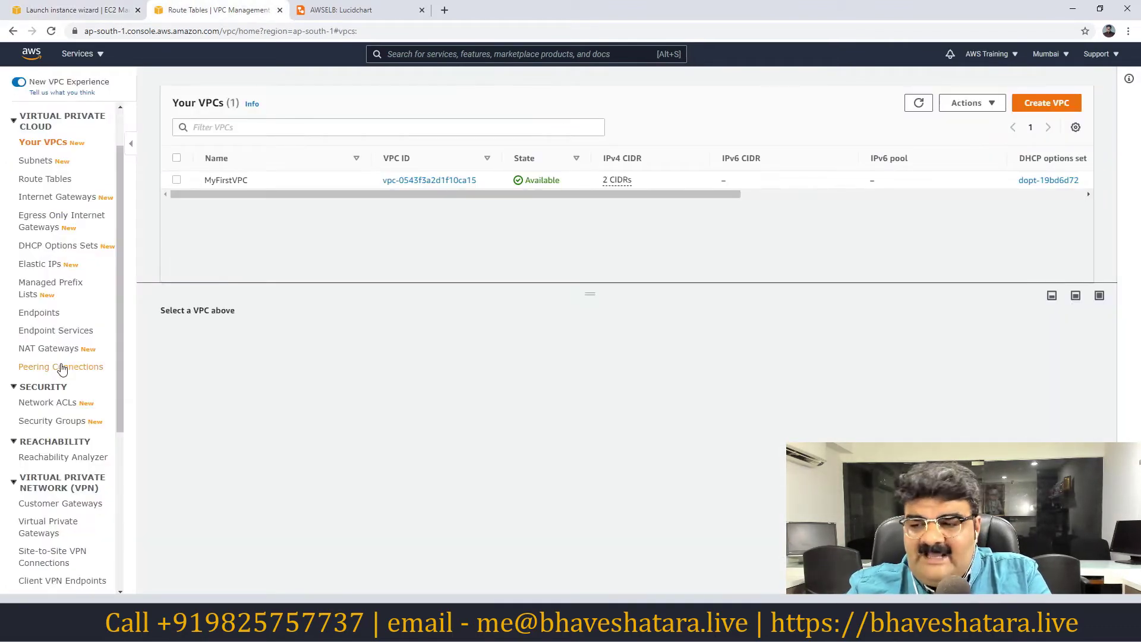
pyautogui.hotkey('alt', 'Tab')
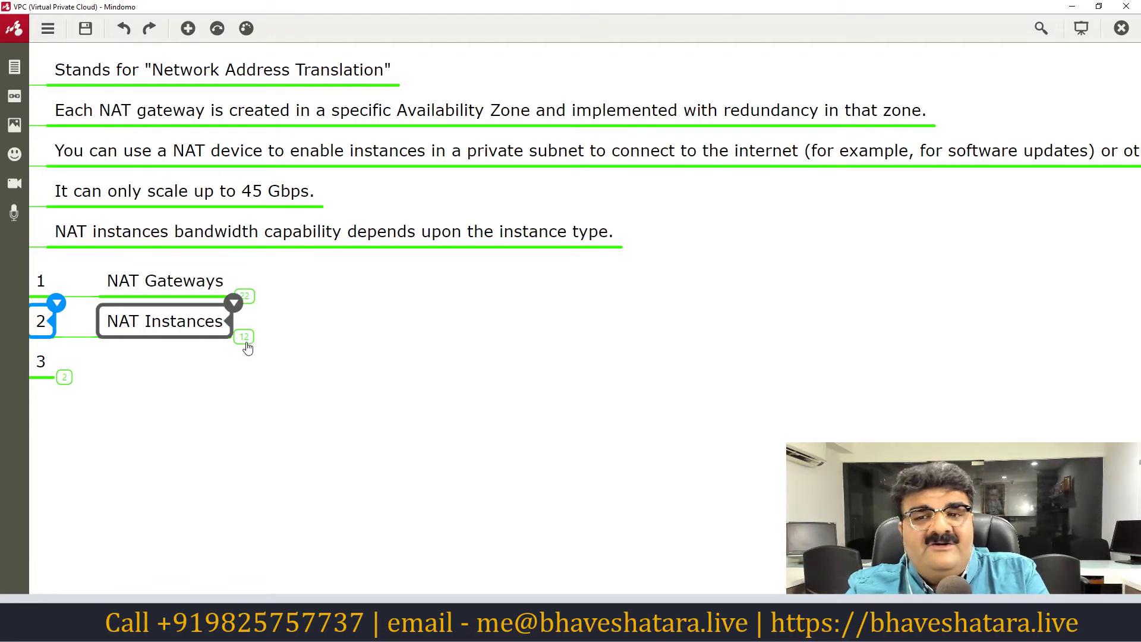
pyautogui.click(245, 296)
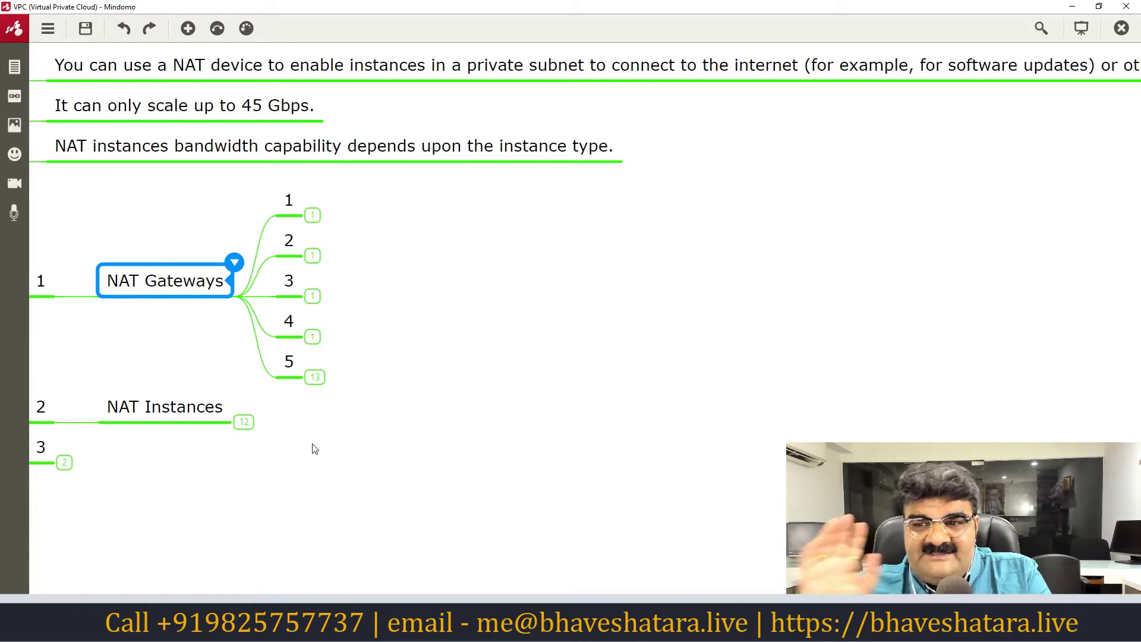
pyautogui.click(314, 217)
pyautogui.click(314, 216)
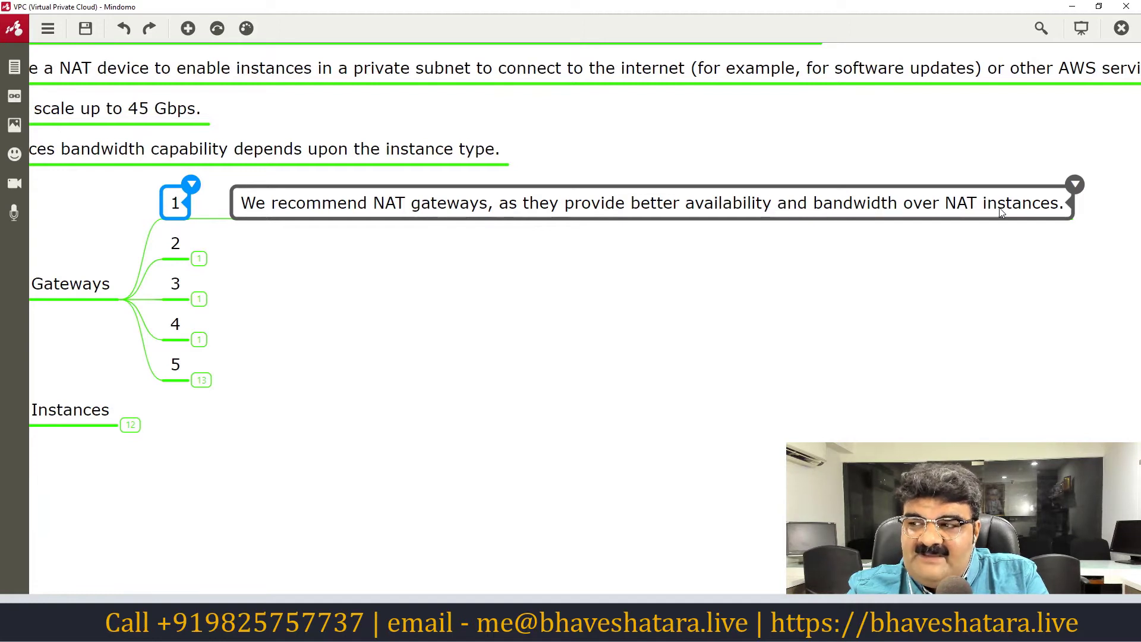
pyautogui.click(199, 260)
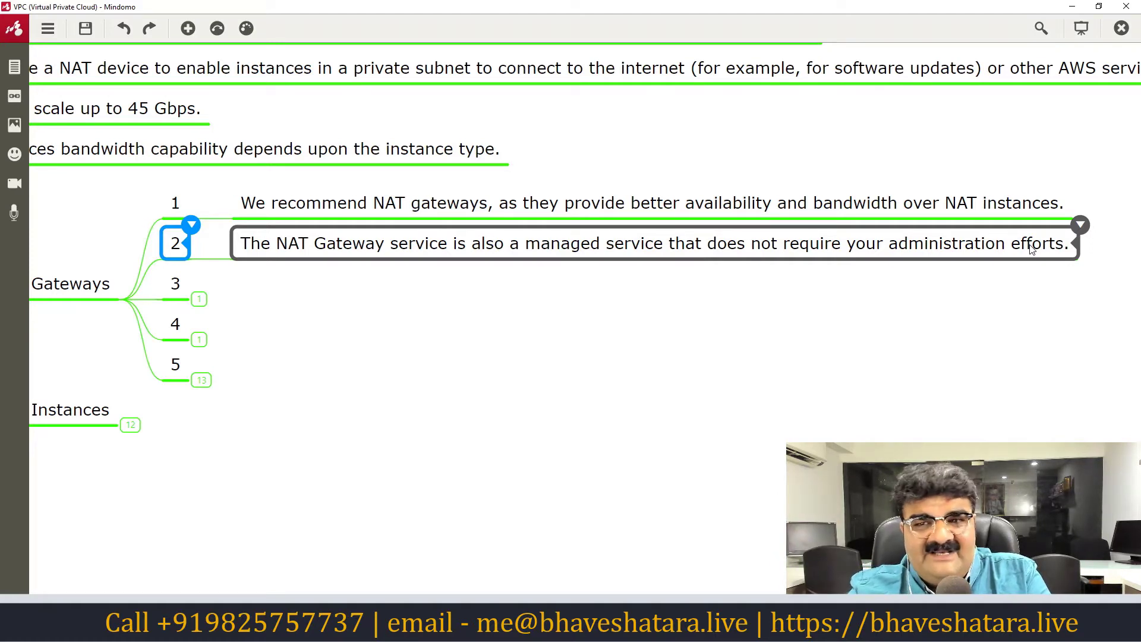
pyautogui.click(199, 300)
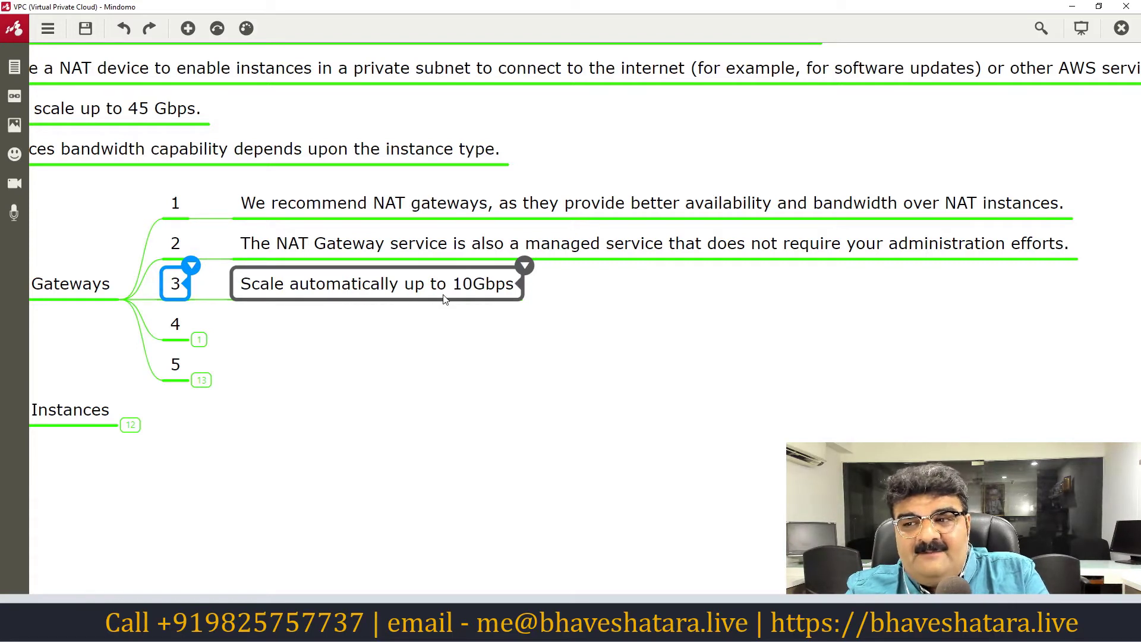
pyautogui.click(201, 340)
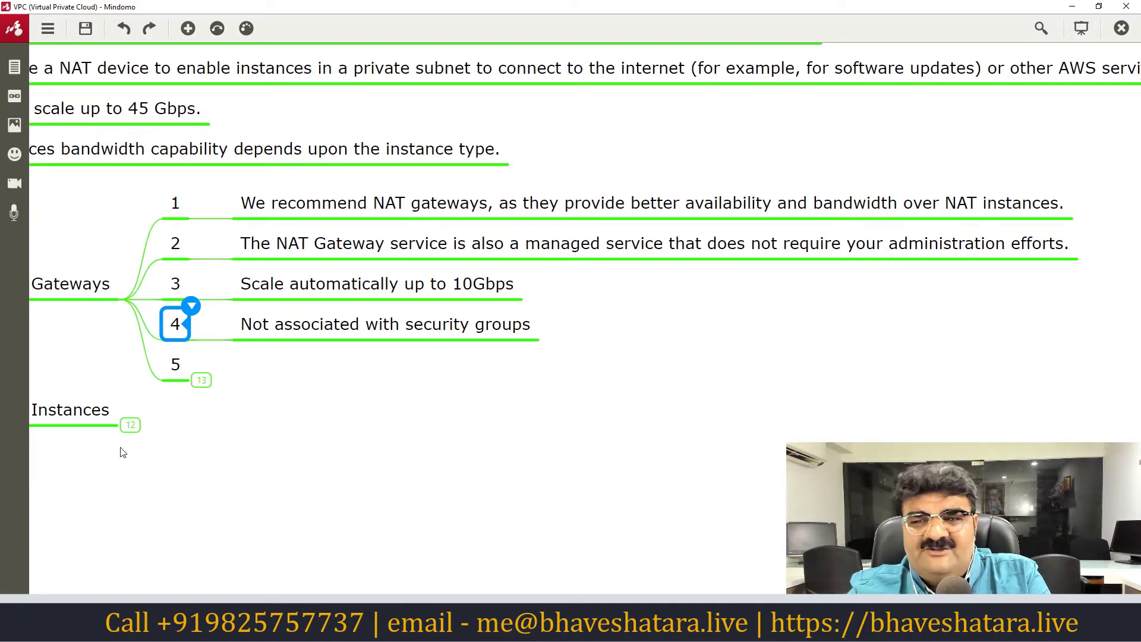
pyautogui.click(202, 380)
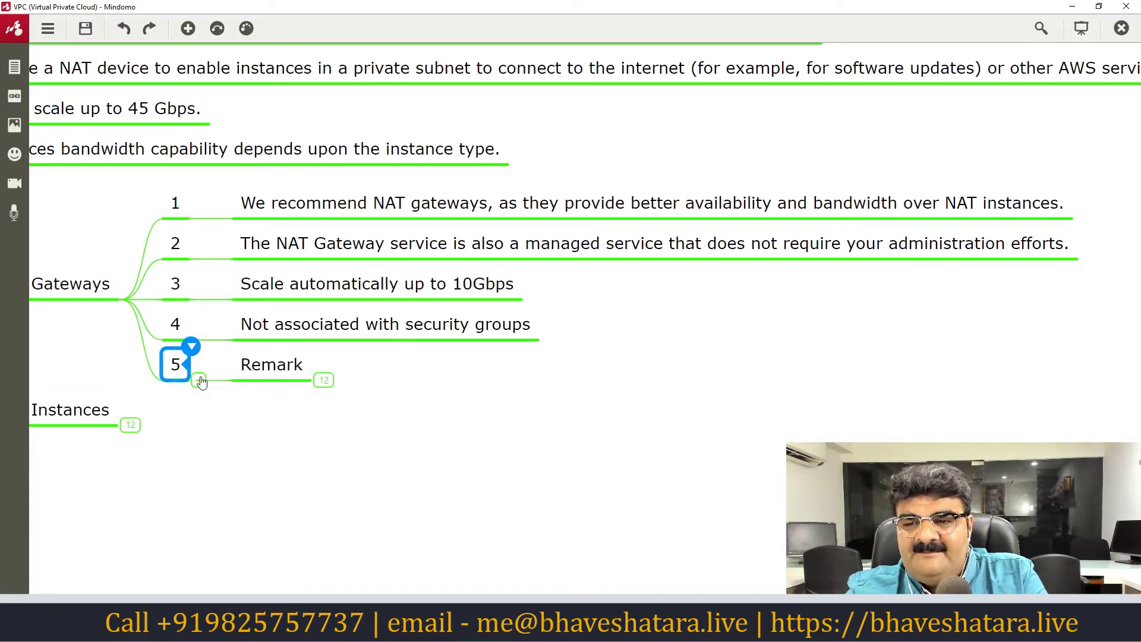
# - Expand the Remark topic under NAT Gateways and reveal all six of its remarks
pyautogui.click(325, 381)
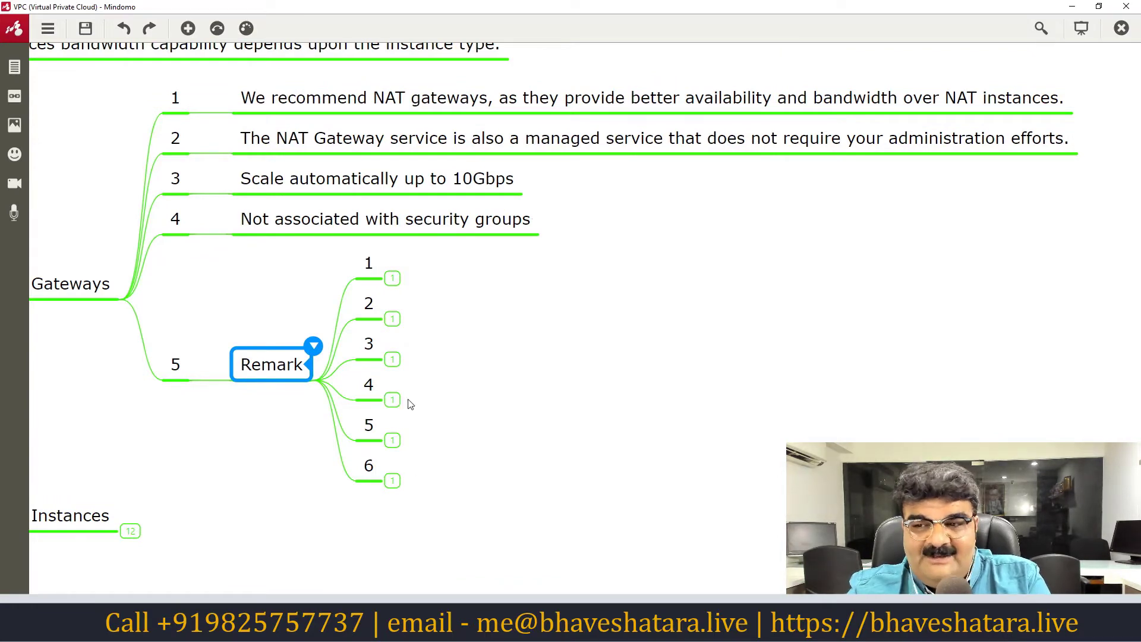
pyautogui.click(393, 279)
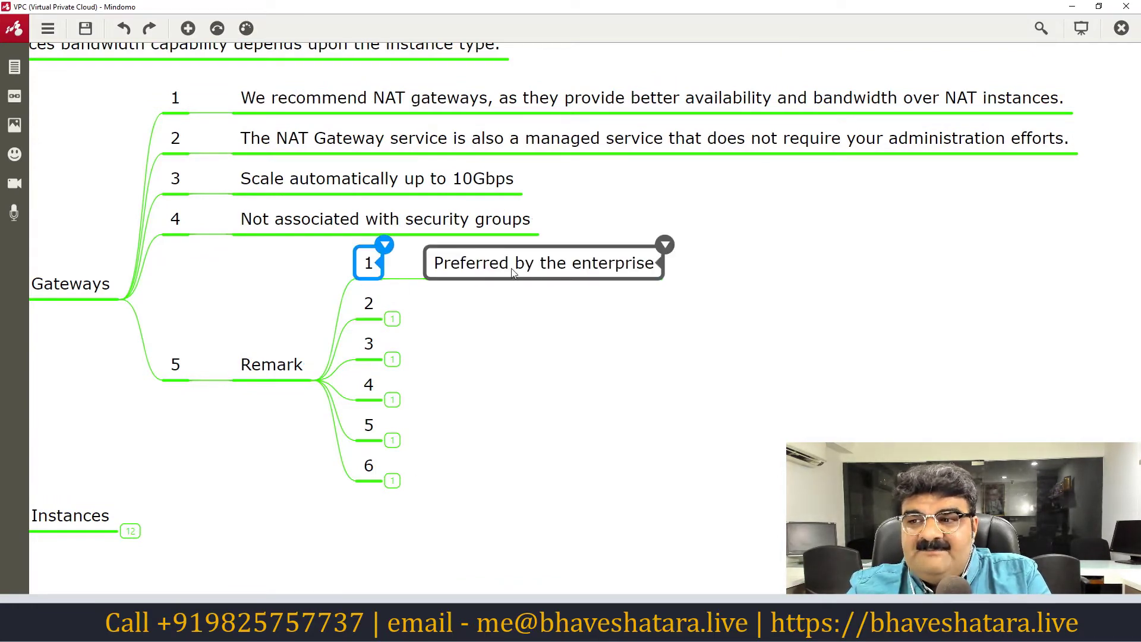
pyautogui.click(392, 319)
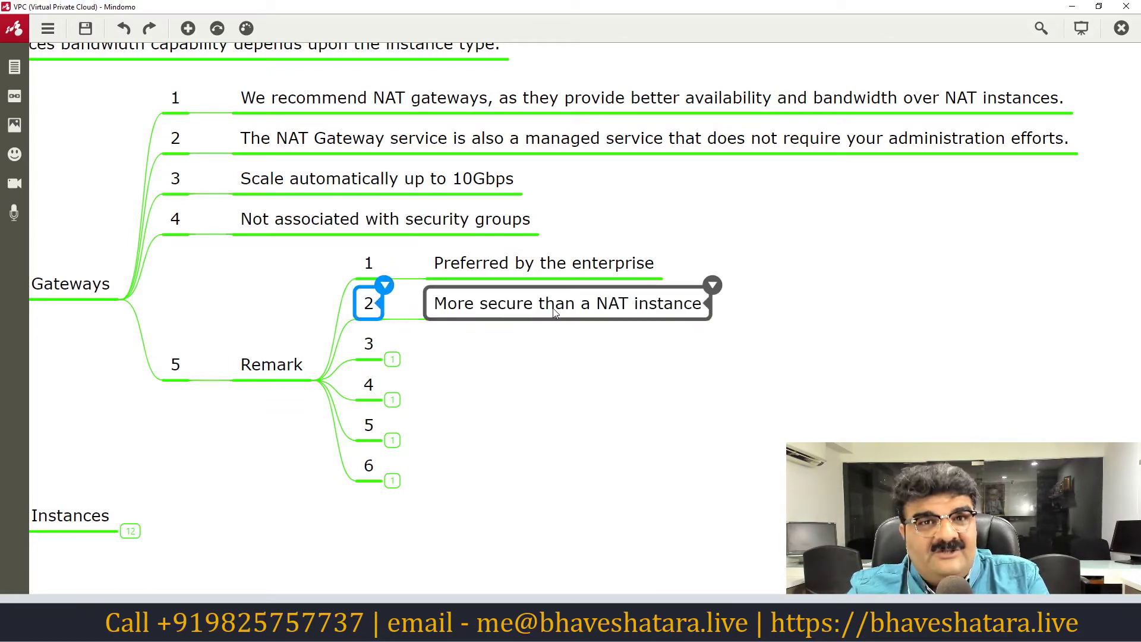
pyautogui.click(392, 360)
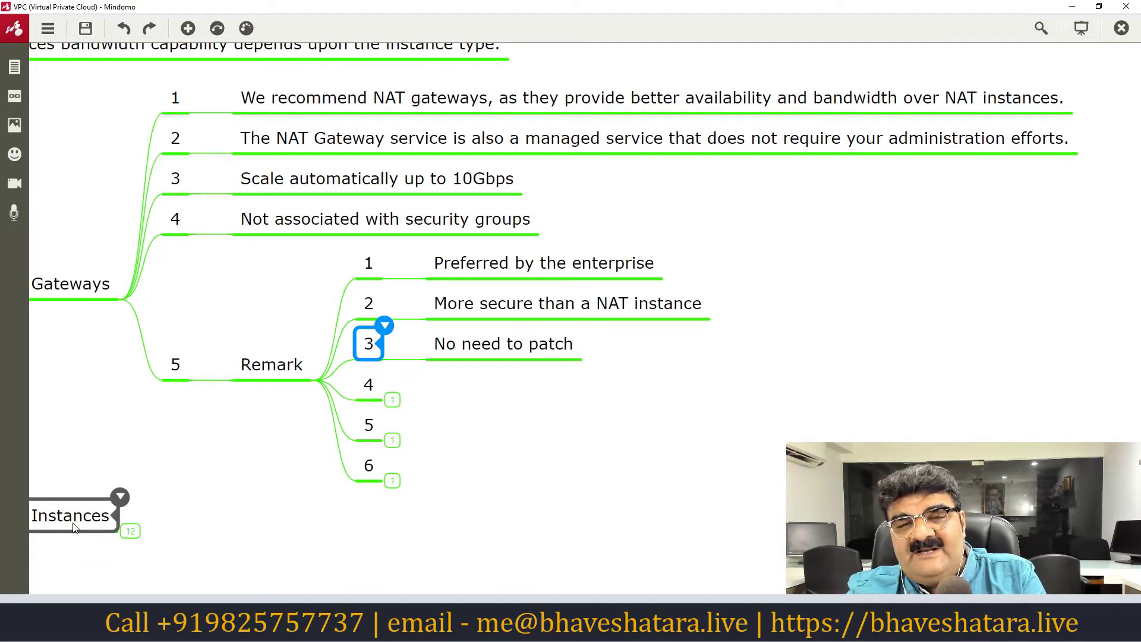
pyautogui.click(393, 401)
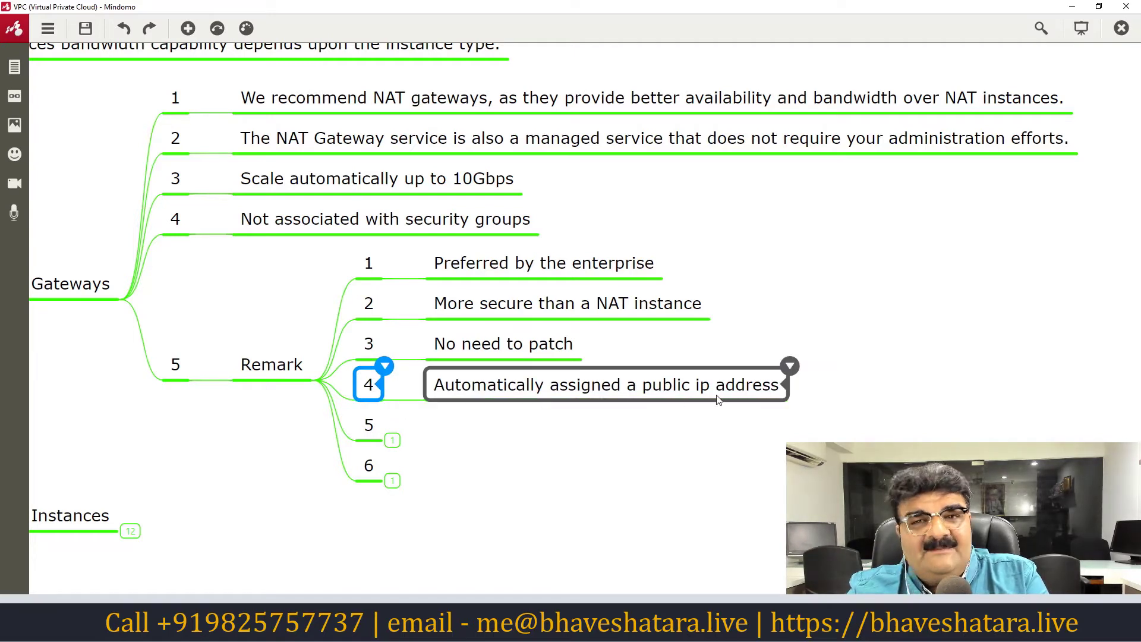
pyautogui.click(392, 441)
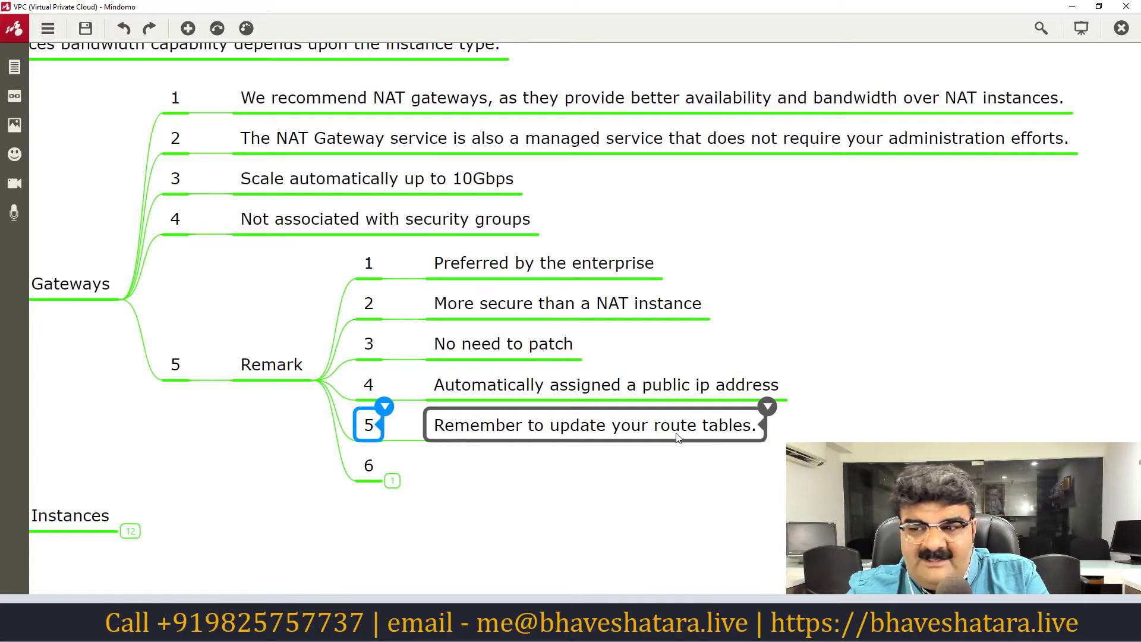
pyautogui.click(393, 481)
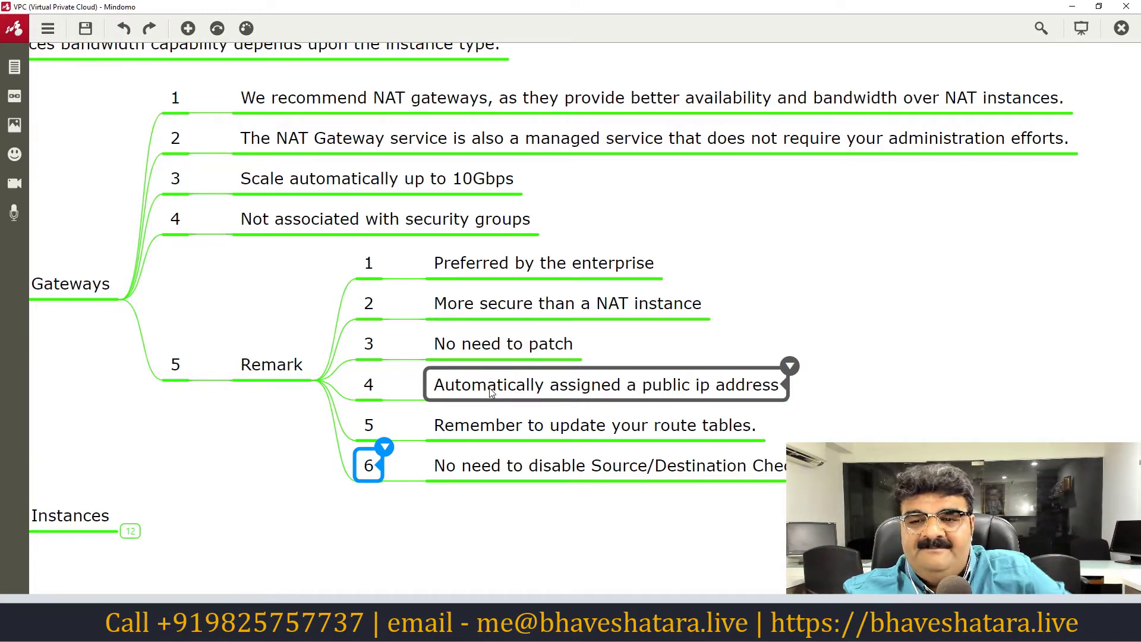
# - Expand the NAT Instances branch and reveal the contents of its two numbered points
pyautogui.moveTo(325, 543); pyautogui.dragTo(387, 315)
pyautogui.moveTo(282, 310); pyautogui.dragTo(267, 297)
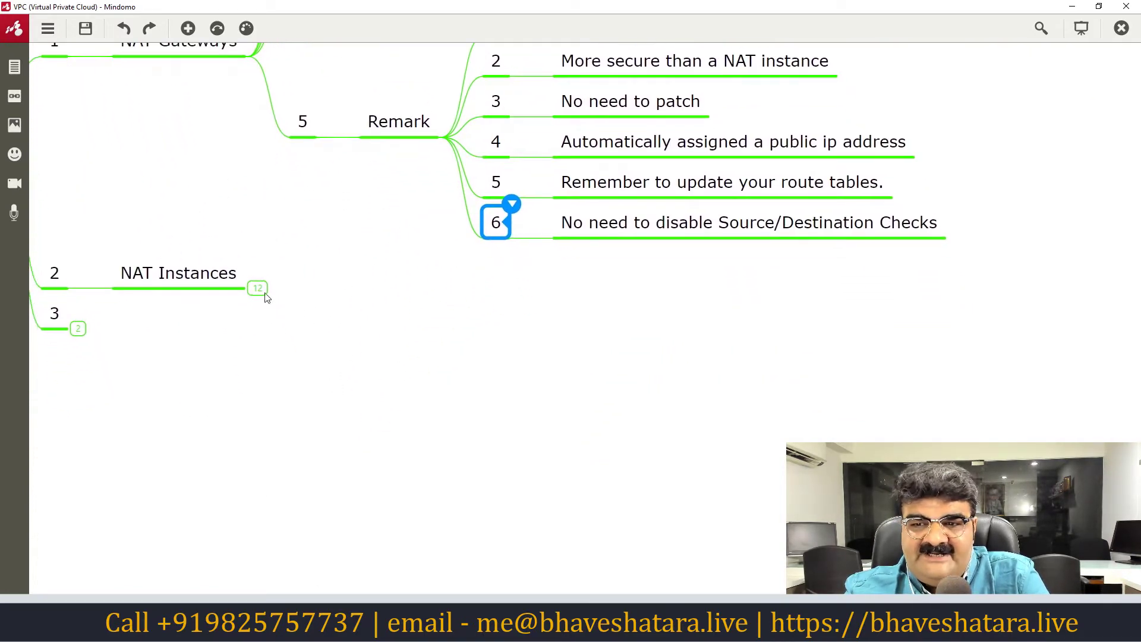
pyautogui.click(265, 294)
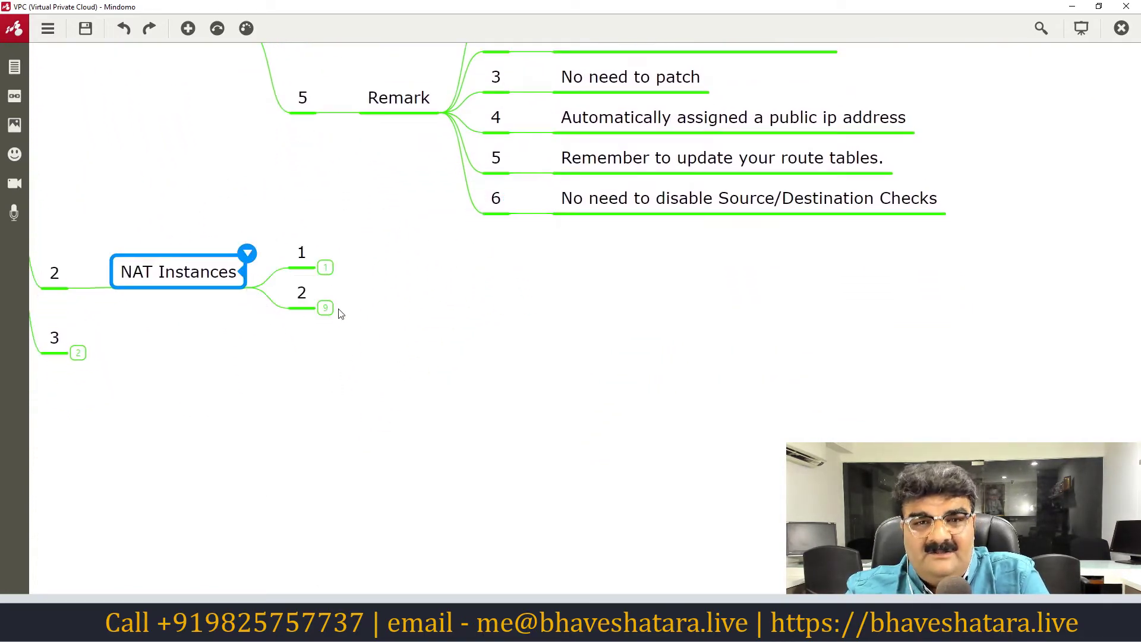
pyautogui.click(325, 268)
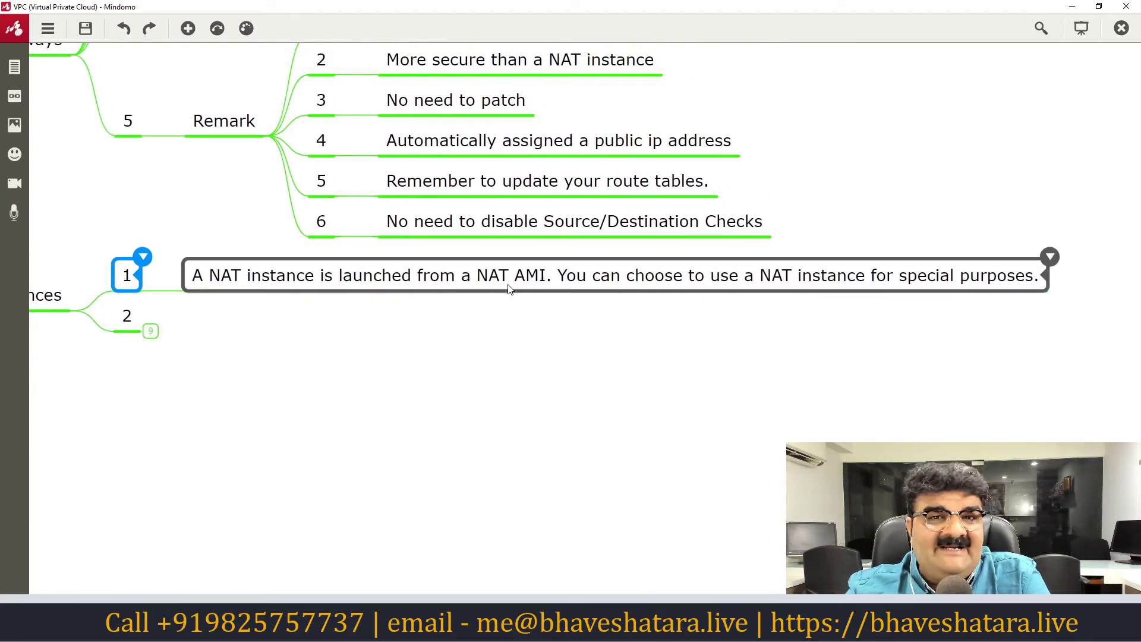
pyautogui.click(152, 332)
# - Expand the Remark topic under NAT Instances and read its first three remarks
pyautogui.click(274, 331)
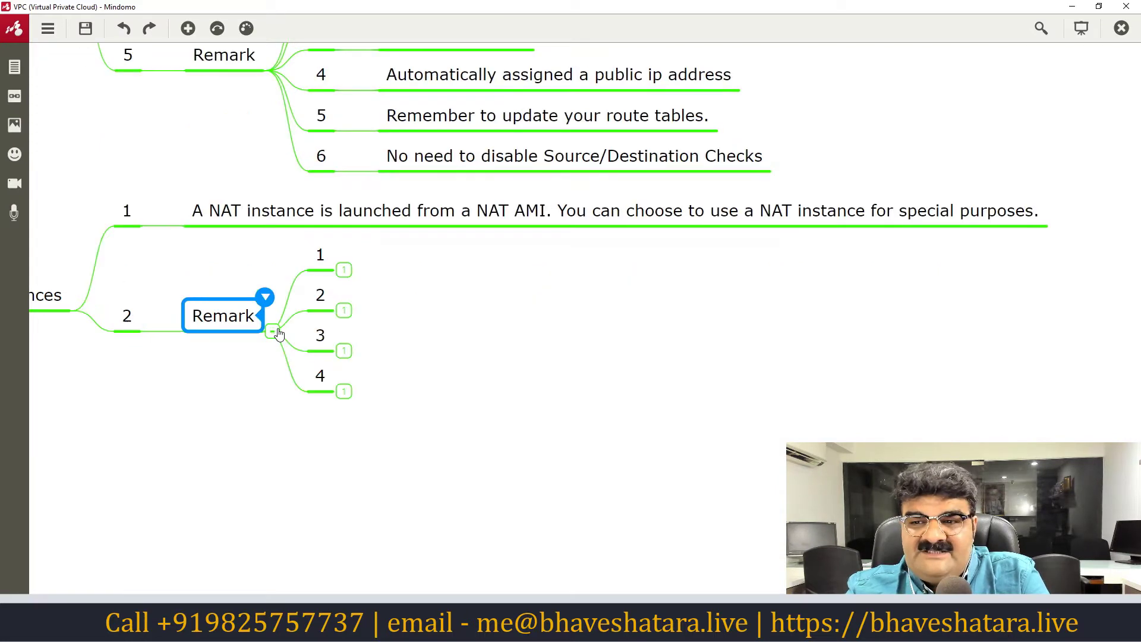
pyautogui.click(350, 277)
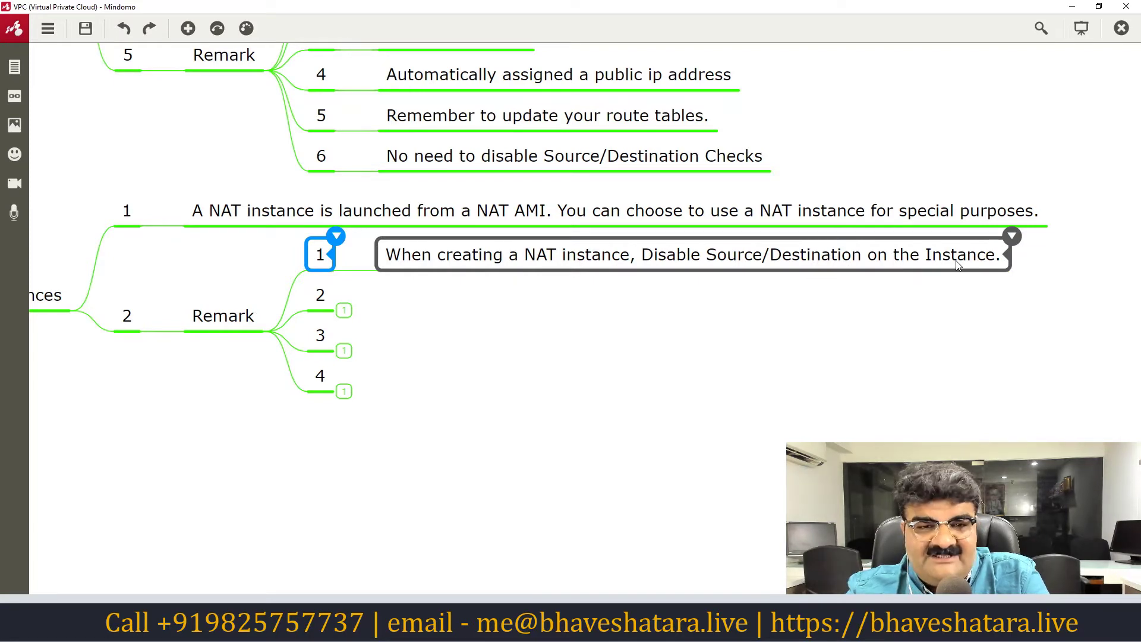
pyautogui.click(343, 312)
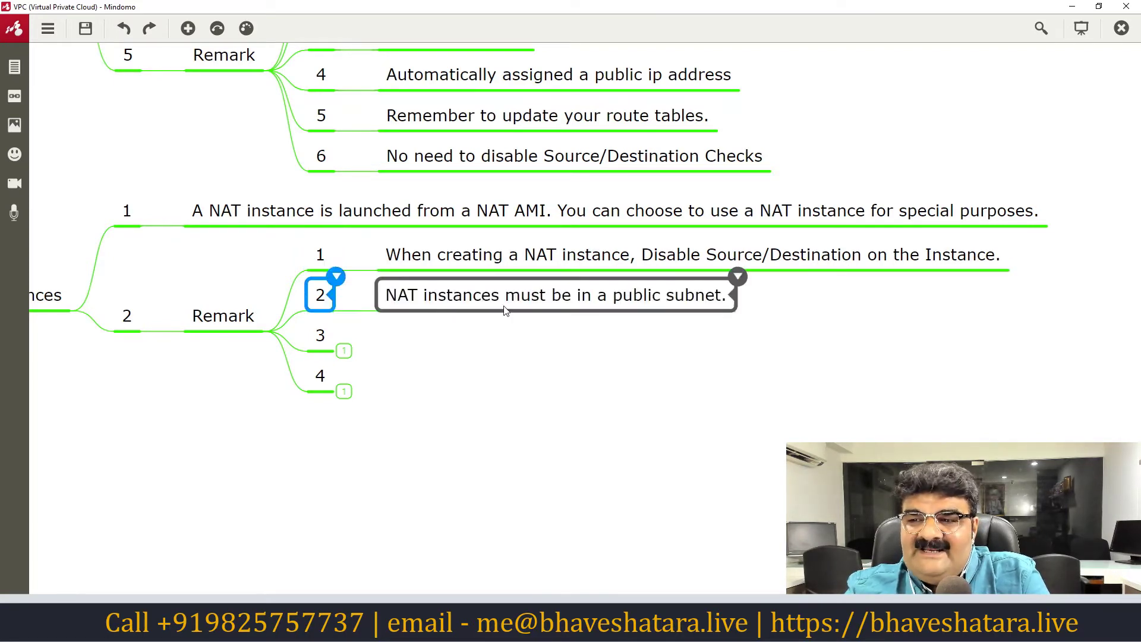
pyautogui.click(344, 351)
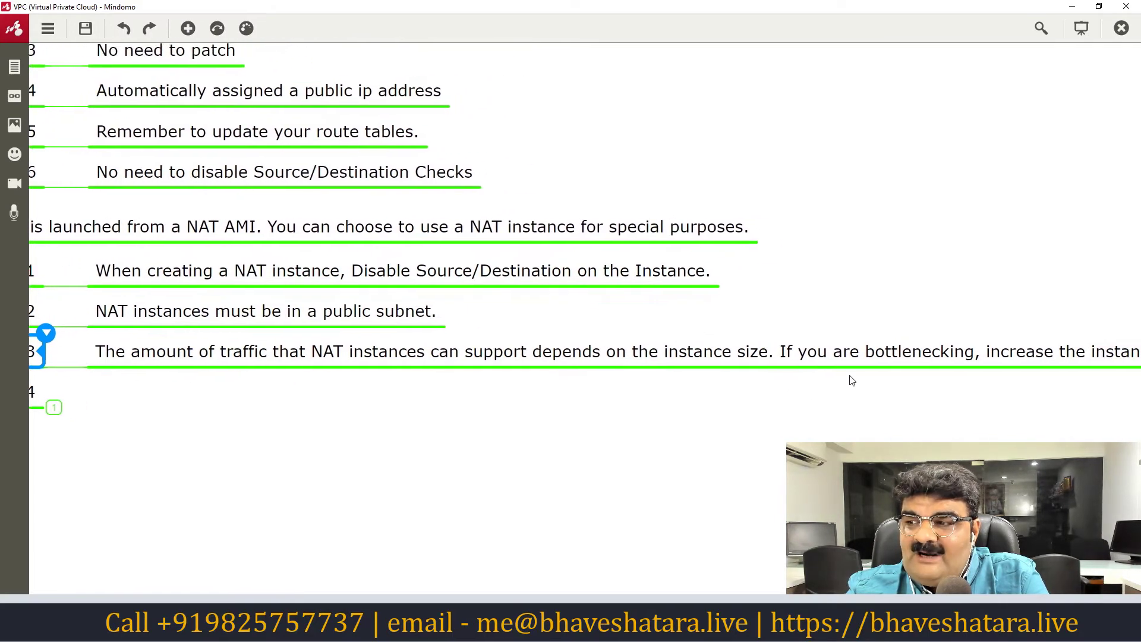
pyautogui.press('Escape')
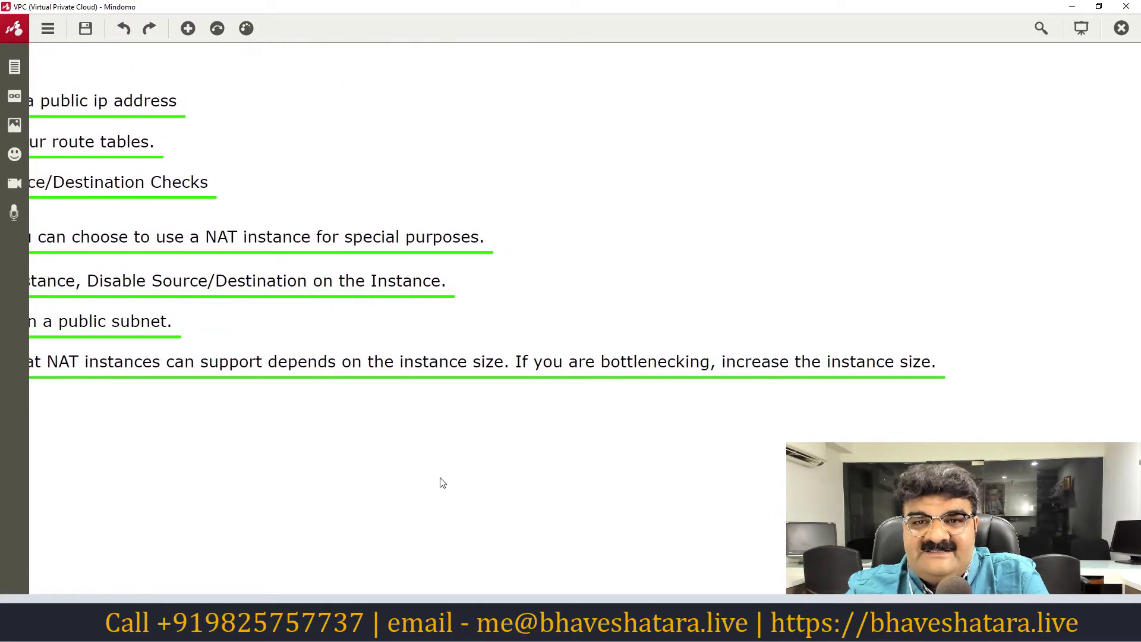
# - Return to the EC2 launch wizard in the browser, choose the amzn-ami-vpc-nat-2018.03.0.20200918.0-x86_64-ebs image and select the t3.nano instance type
pyautogui.hotkey('alt', 'Tab')
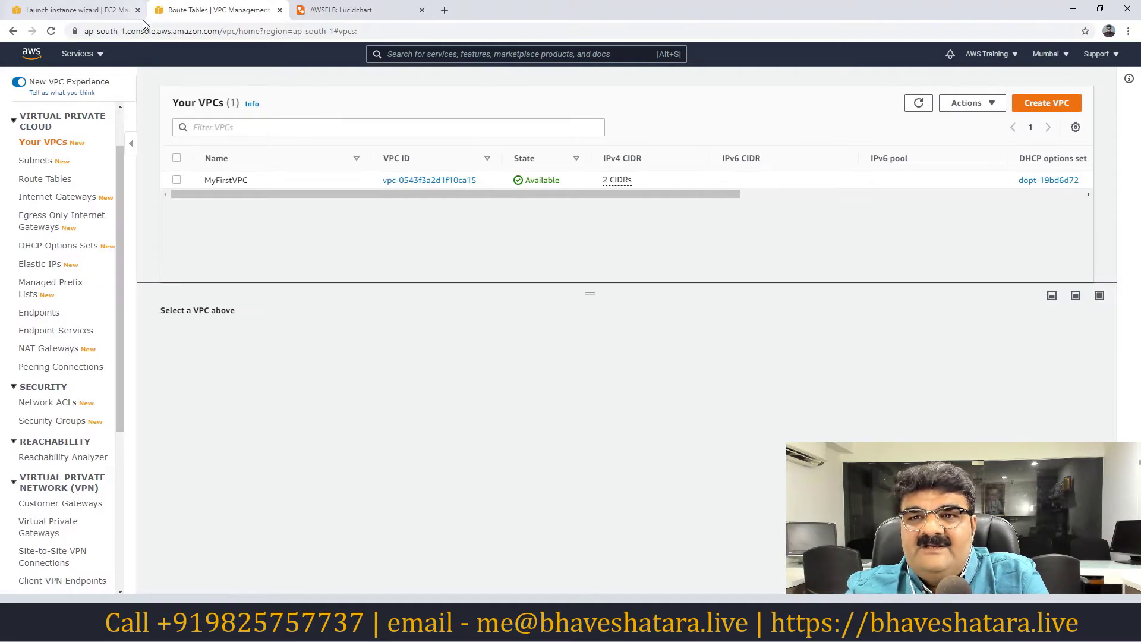
pyautogui.click(94, 7)
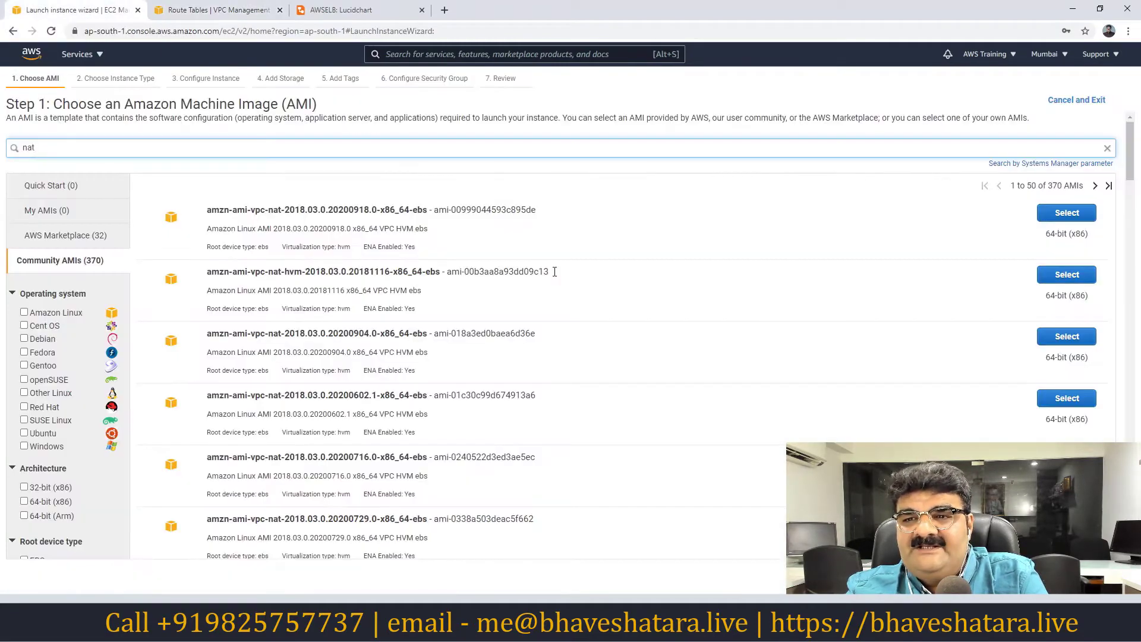
pyautogui.click(1063, 214)
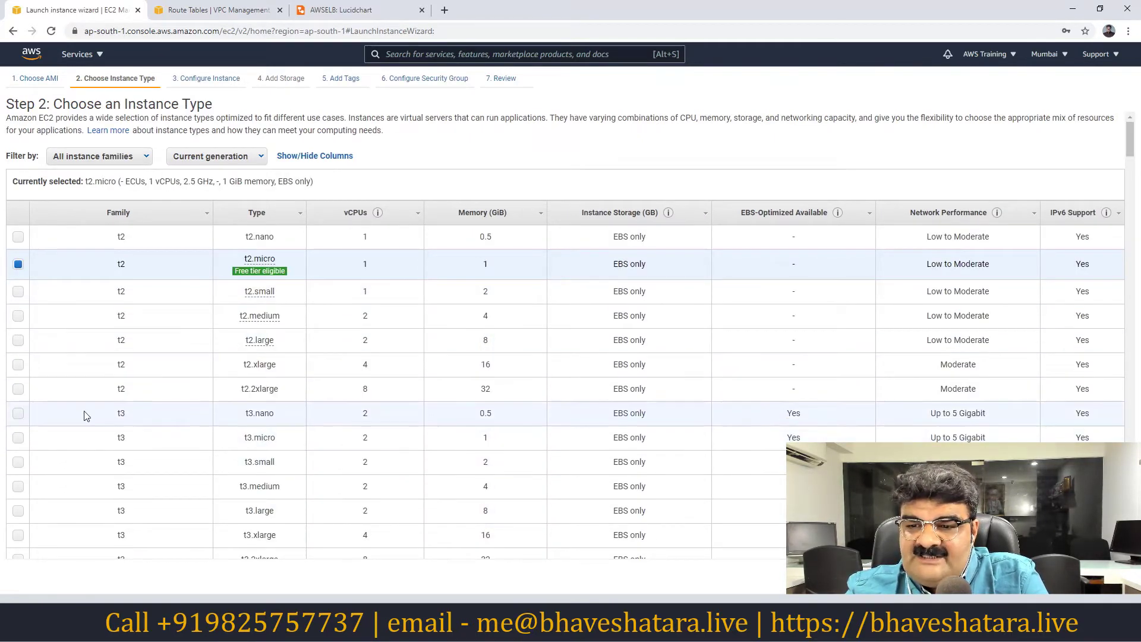
pyautogui.click(19, 414)
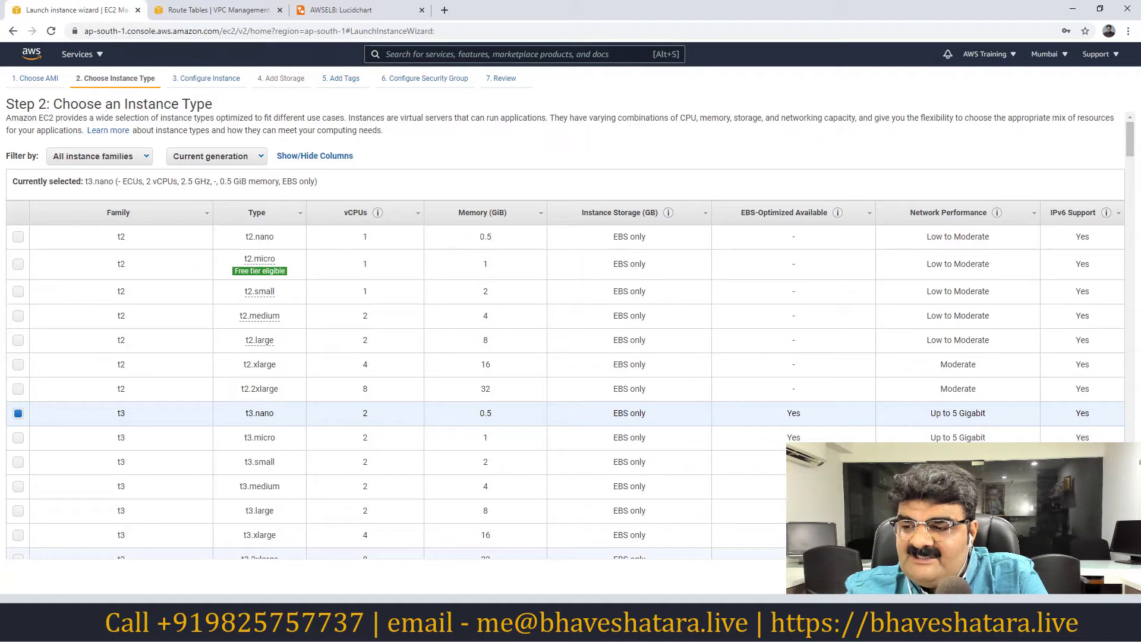
# - Switch to the VPC mind map in Mindomo and expand the fourth remark under NAT Instances to read it
pyautogui.hotkey('alt', 'Tab')
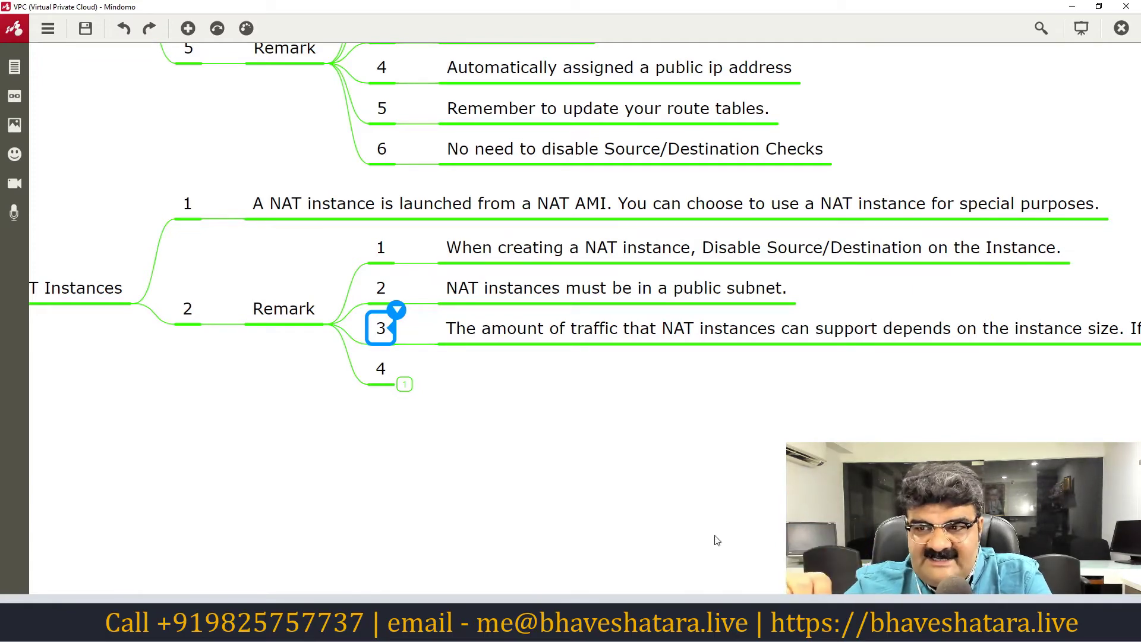
pyautogui.click(404, 385)
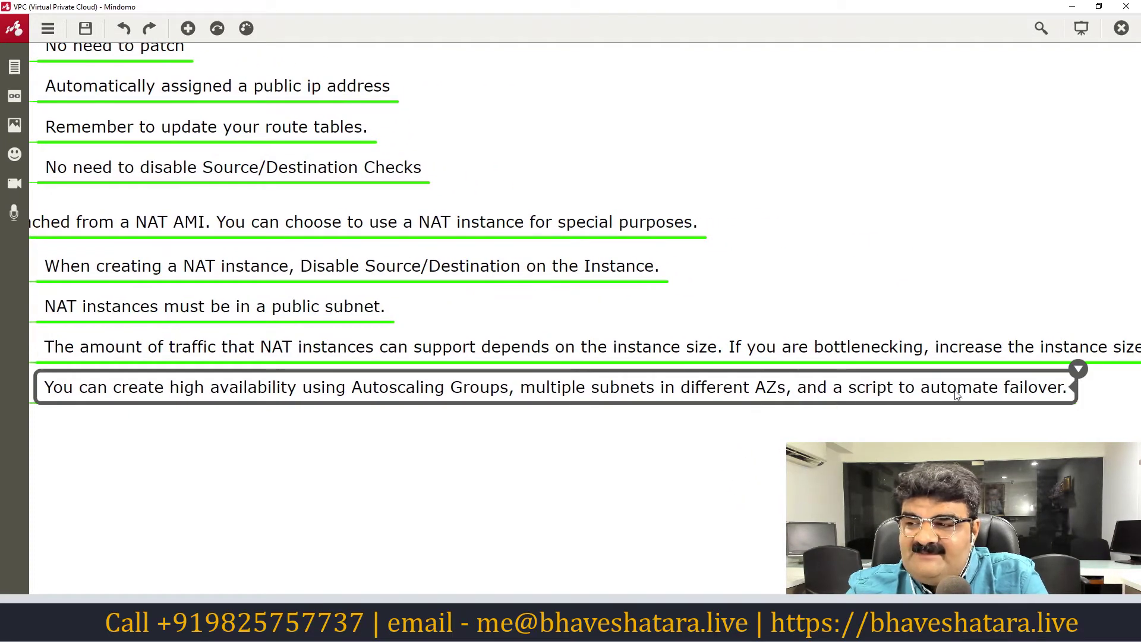
pyautogui.moveTo(572, 468); pyautogui.dragTo(905, 463)
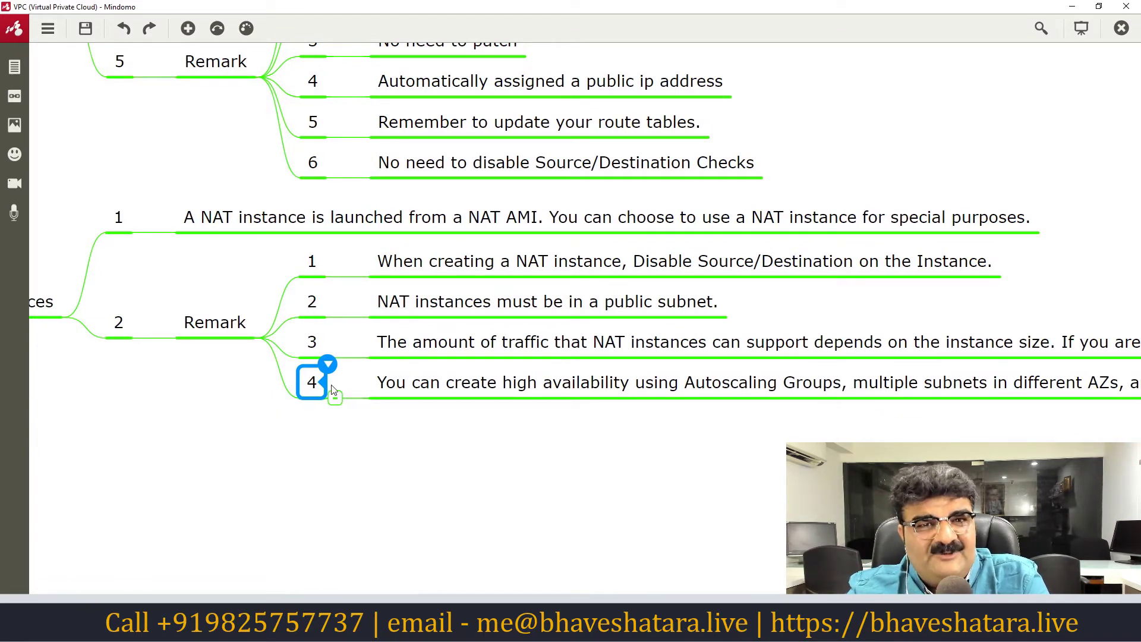
# - Expand the third NAT type and its "NAT Instance to a NAT Gateway" topic, read the explanation, and return to the browser
pyautogui.scroll(4, 201, 268)
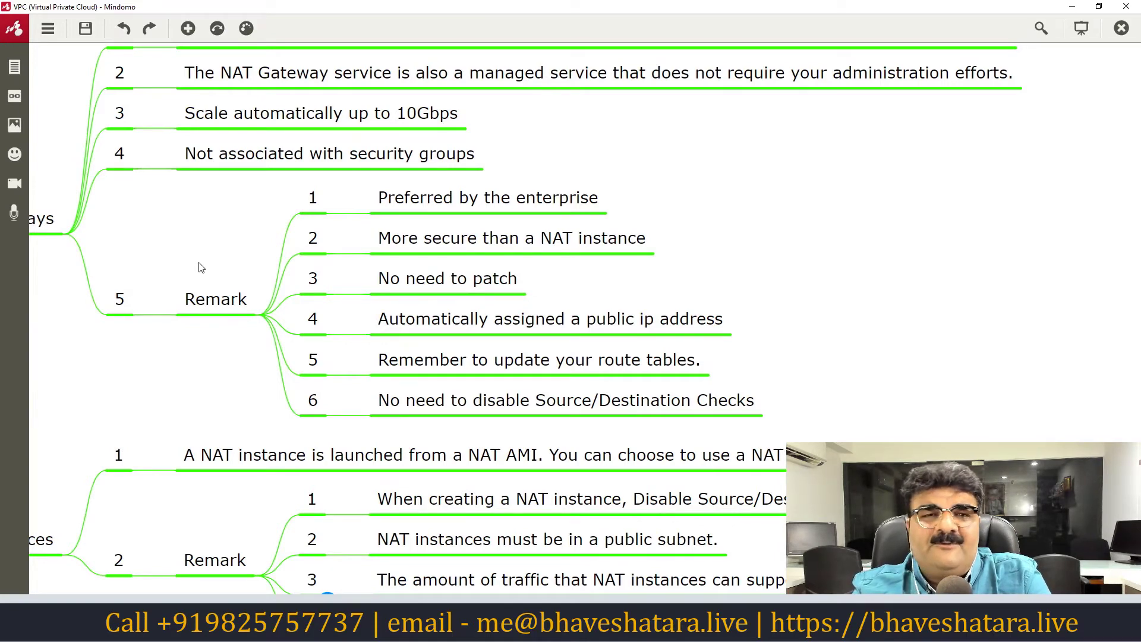
pyautogui.moveTo(109, 361); pyautogui.dragTo(237, 253)
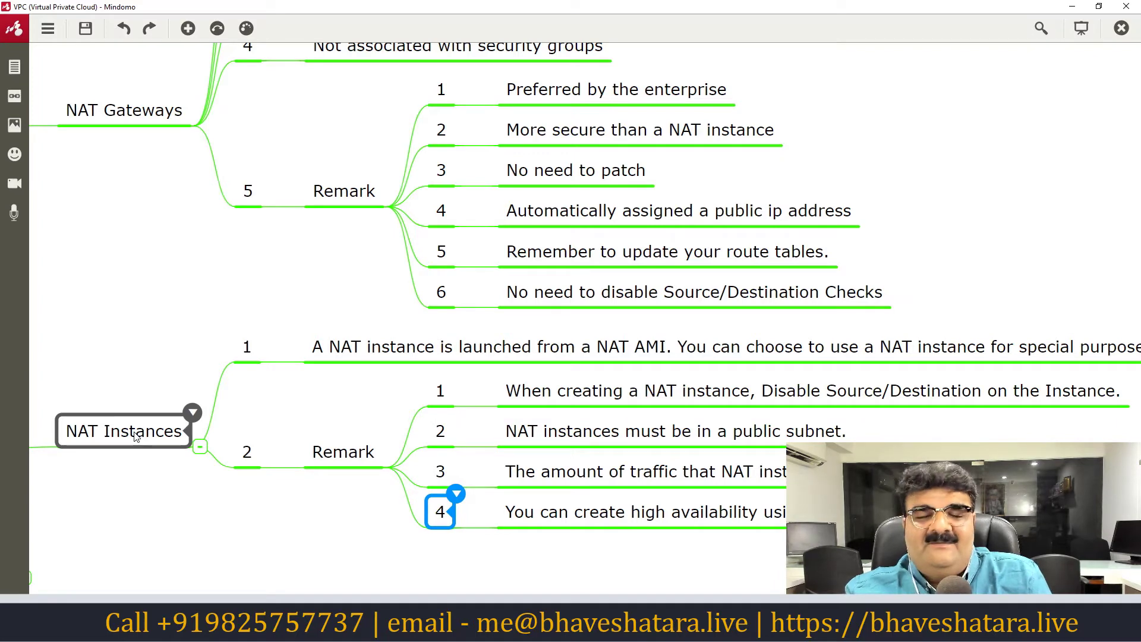
pyautogui.scroll(-2, 192, 505)
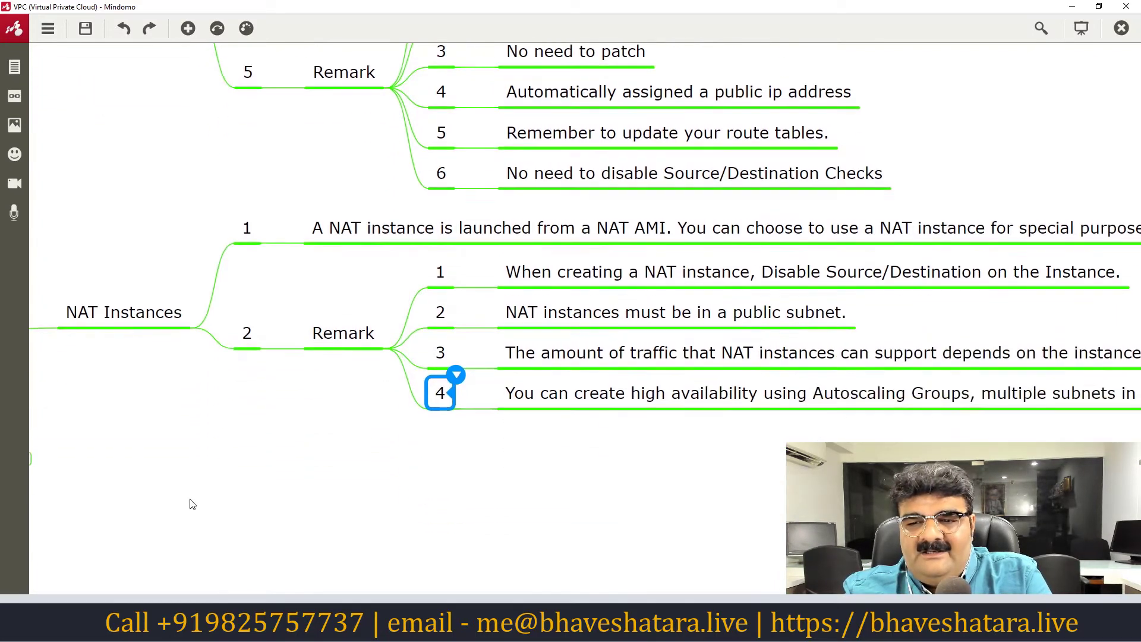
pyautogui.moveTo(190, 500); pyautogui.dragTo(340, 489)
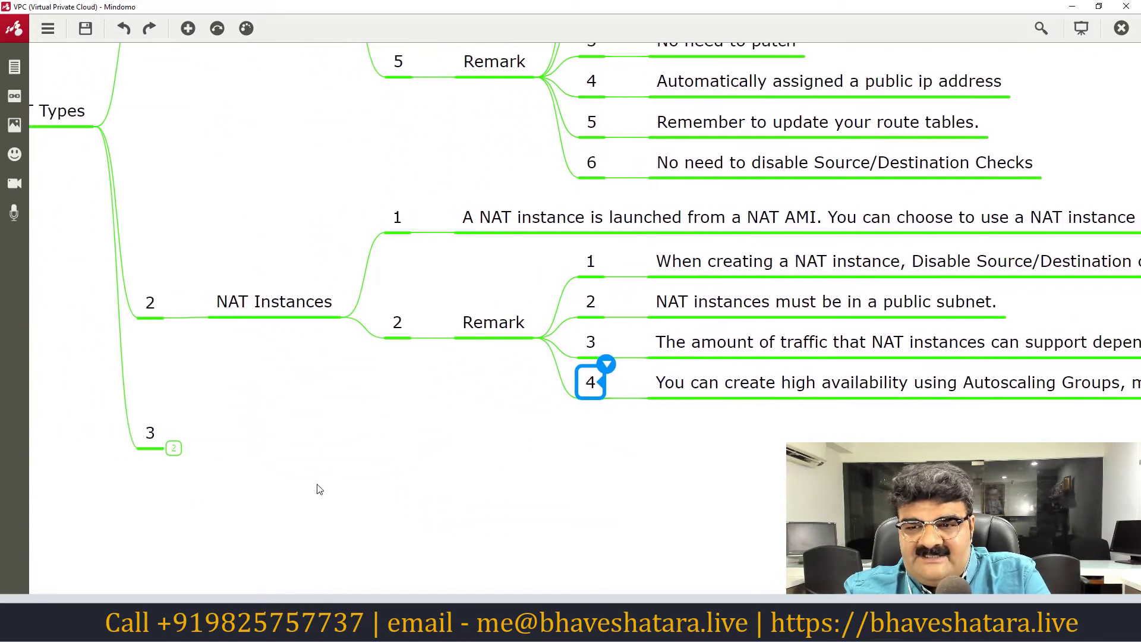
pyautogui.click(176, 450)
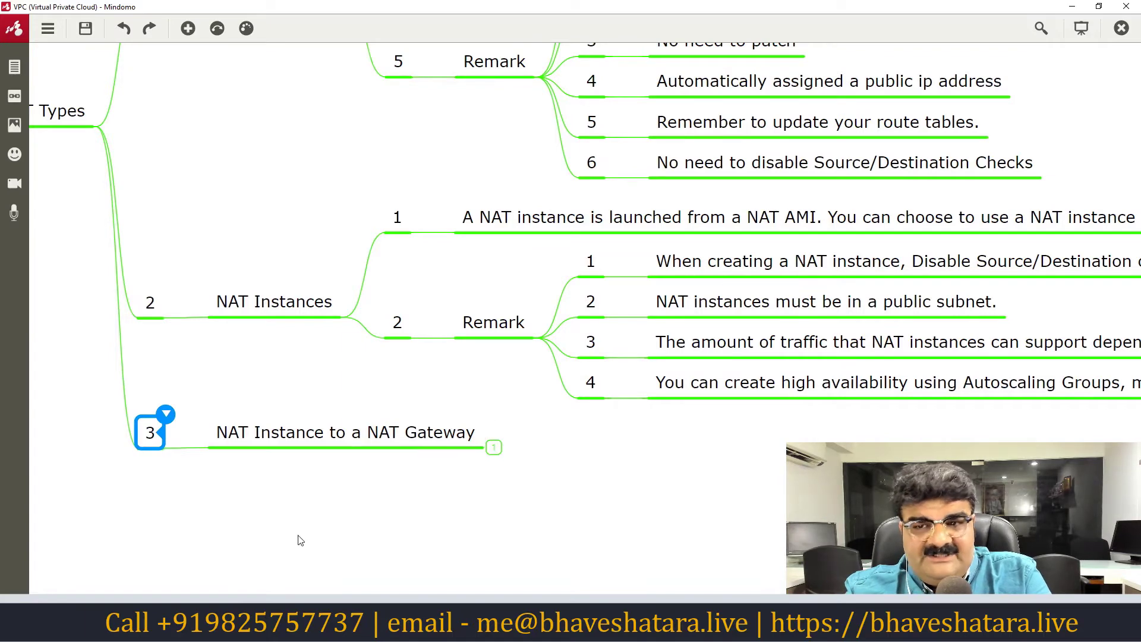
pyautogui.moveTo(286, 512); pyautogui.dragTo(200, 476)
pyautogui.click(260, 398)
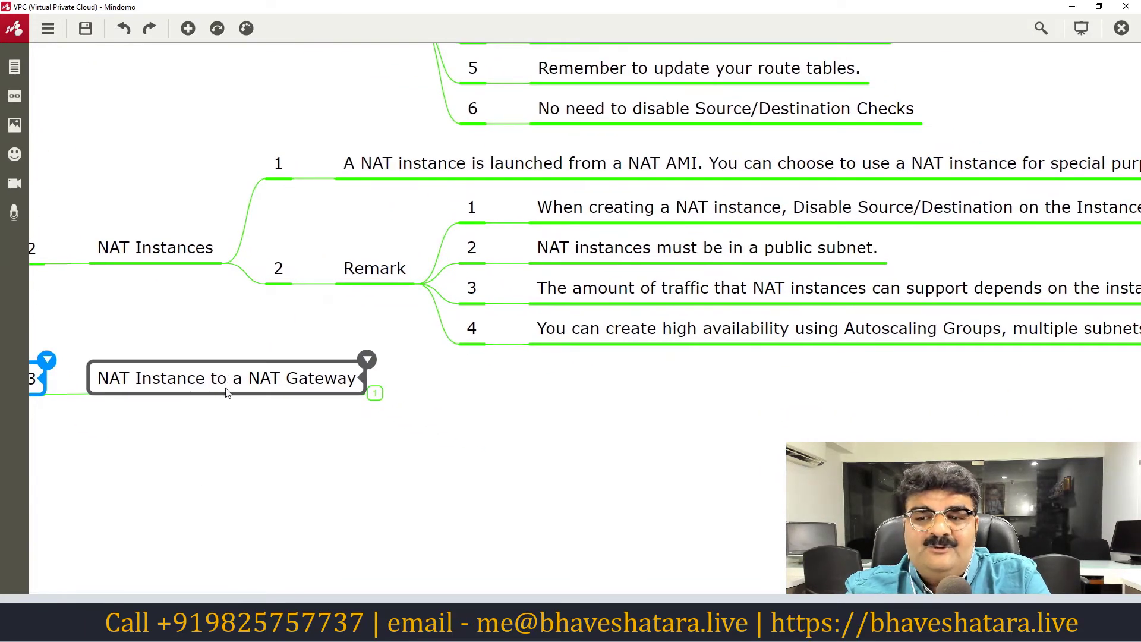
pyautogui.click(375, 393)
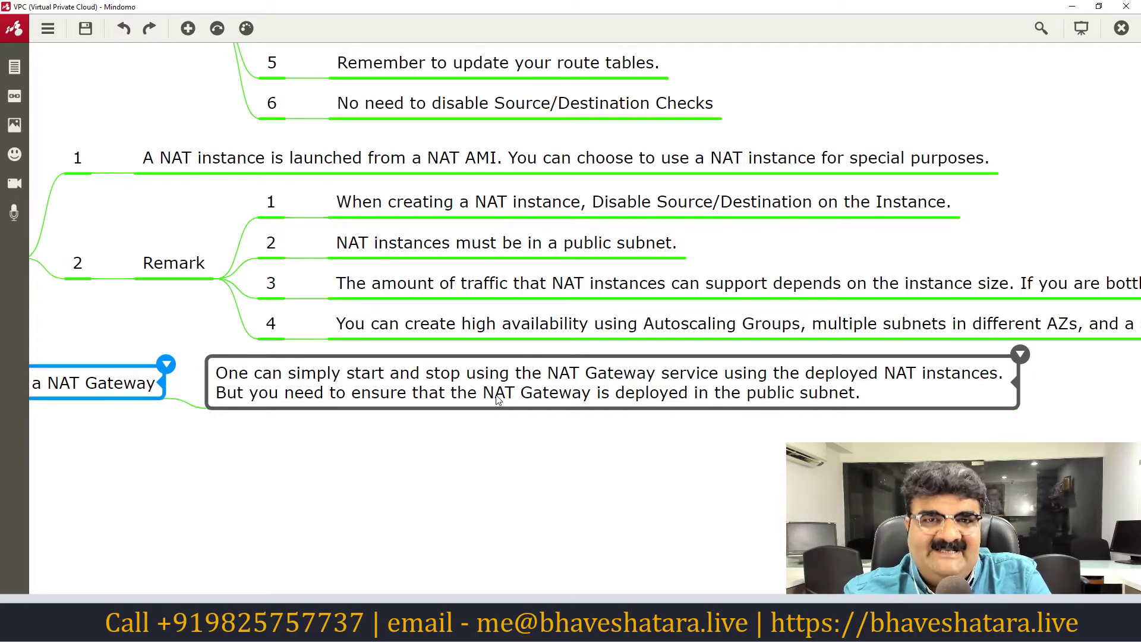
pyautogui.click(1073, 6)
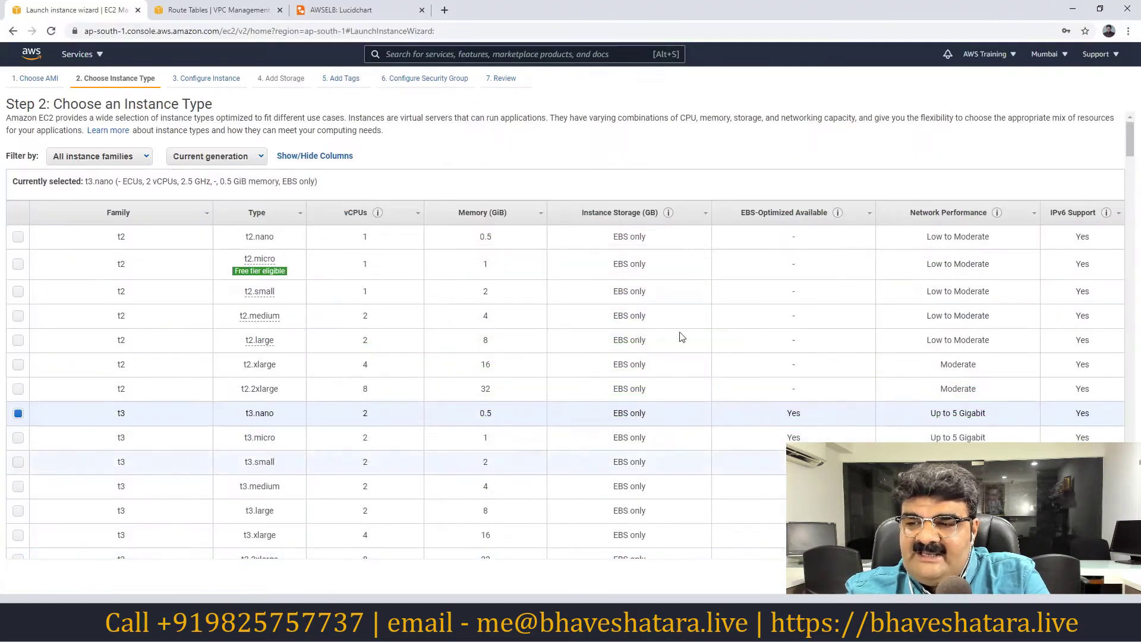
pyautogui.click(1073, 10)
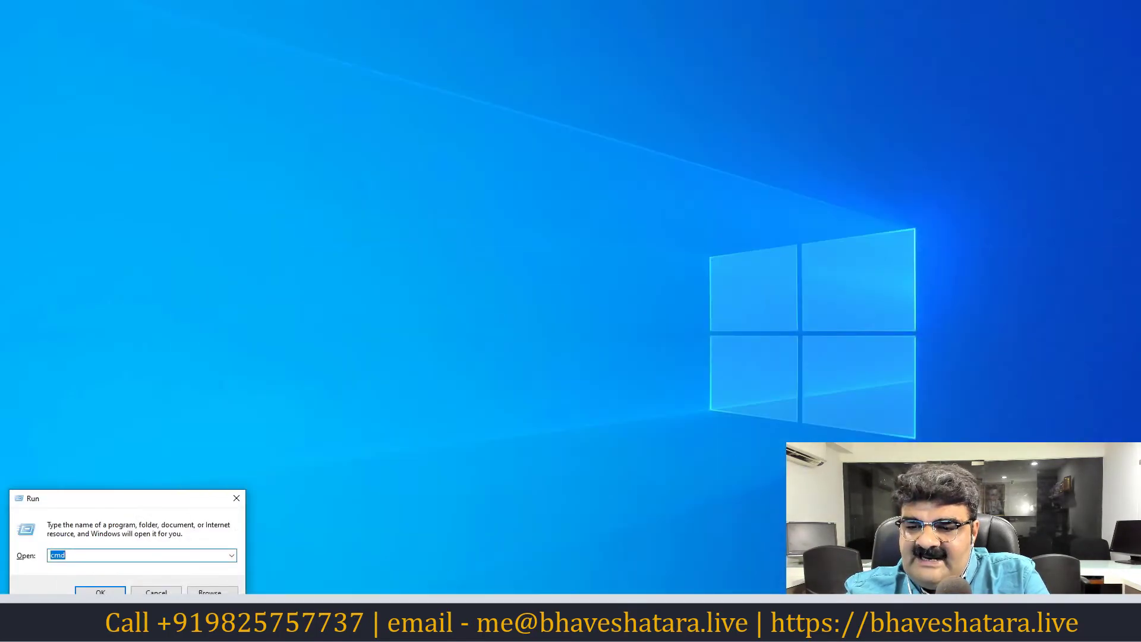
pyautogui.click(99, 592)
pyautogui.hotkey('alt', 'Tab')
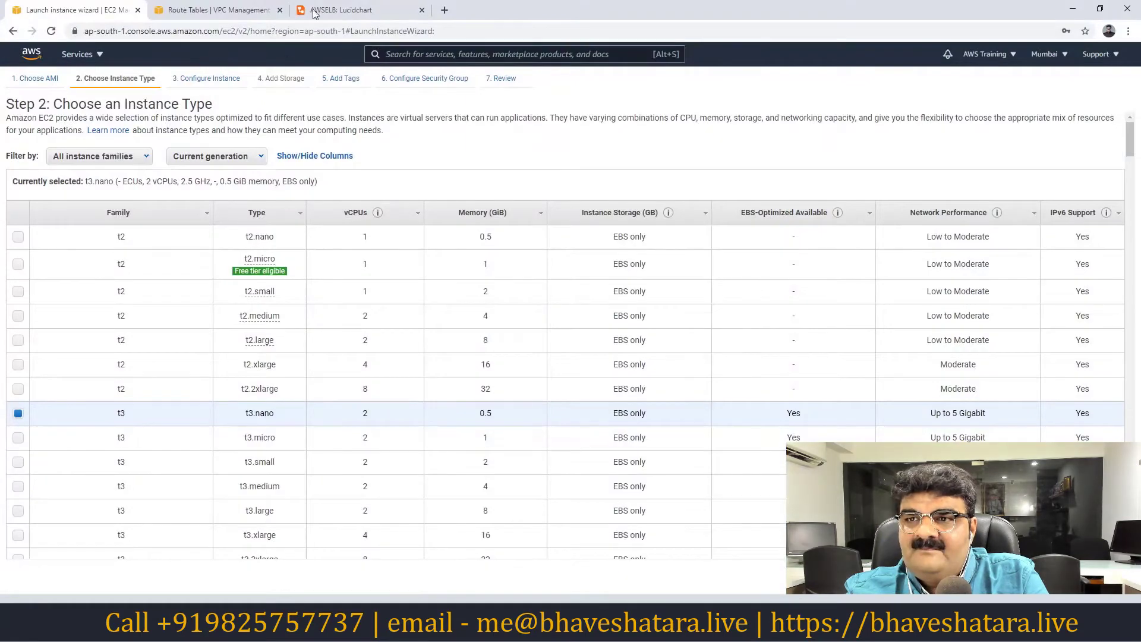
# - In the AWSELB Lucidchart diagram, move the Main Route Table inside MyFirstVPC and replace its connector with a straight arrow from the AP-South-1B zone
pyautogui.click(338, 10)
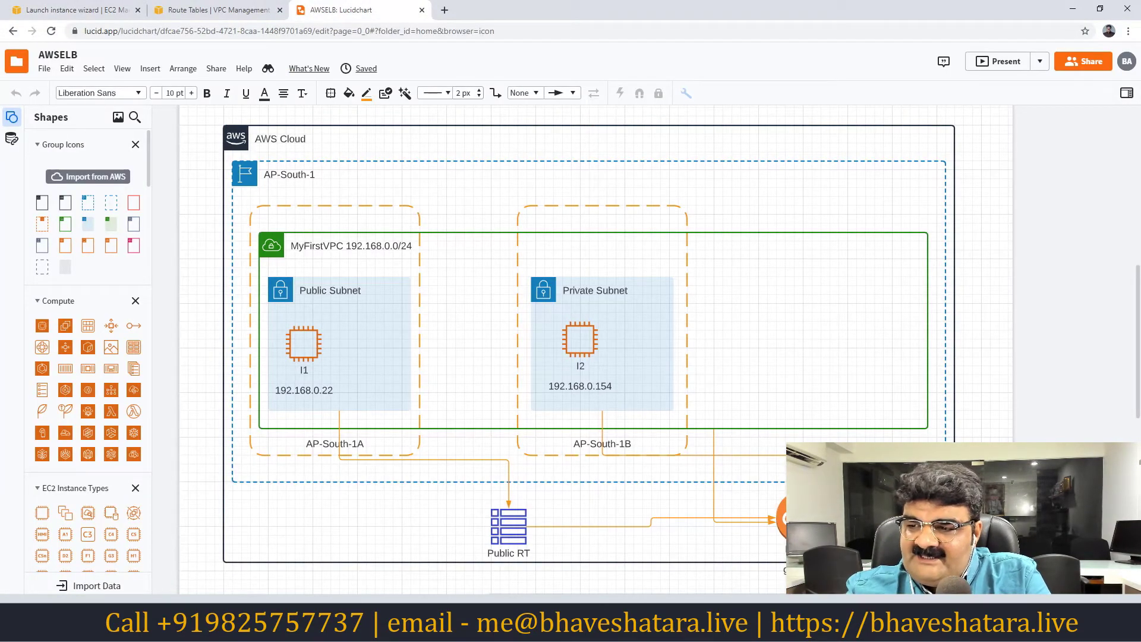
pyautogui.moveTo(827, 470); pyautogui.dragTo(837, 308)
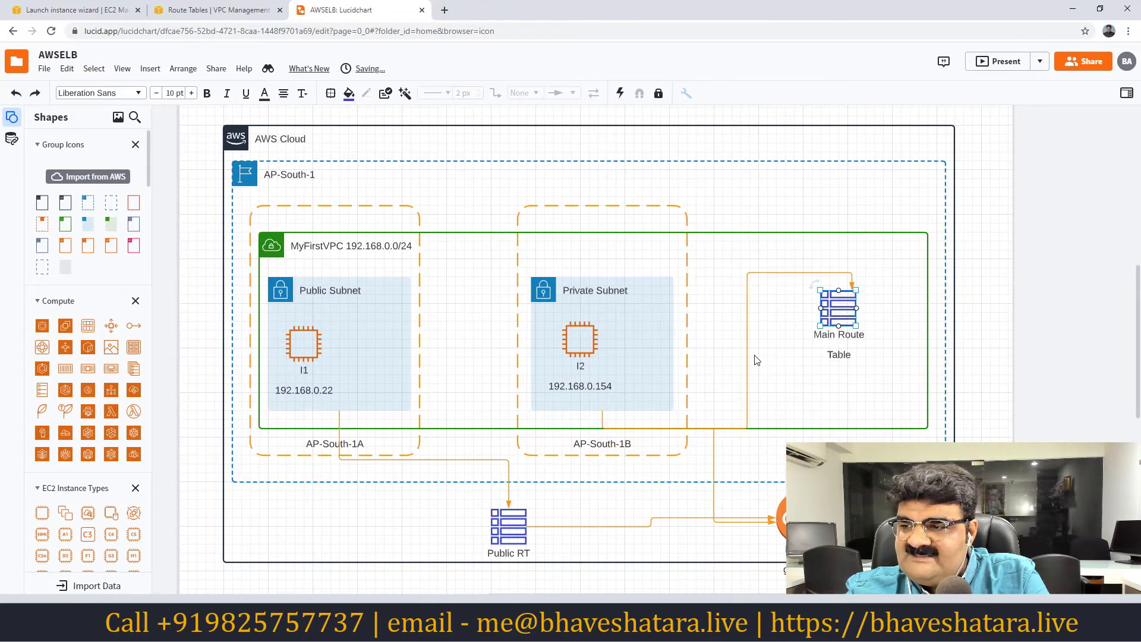
pyautogui.click(747, 352)
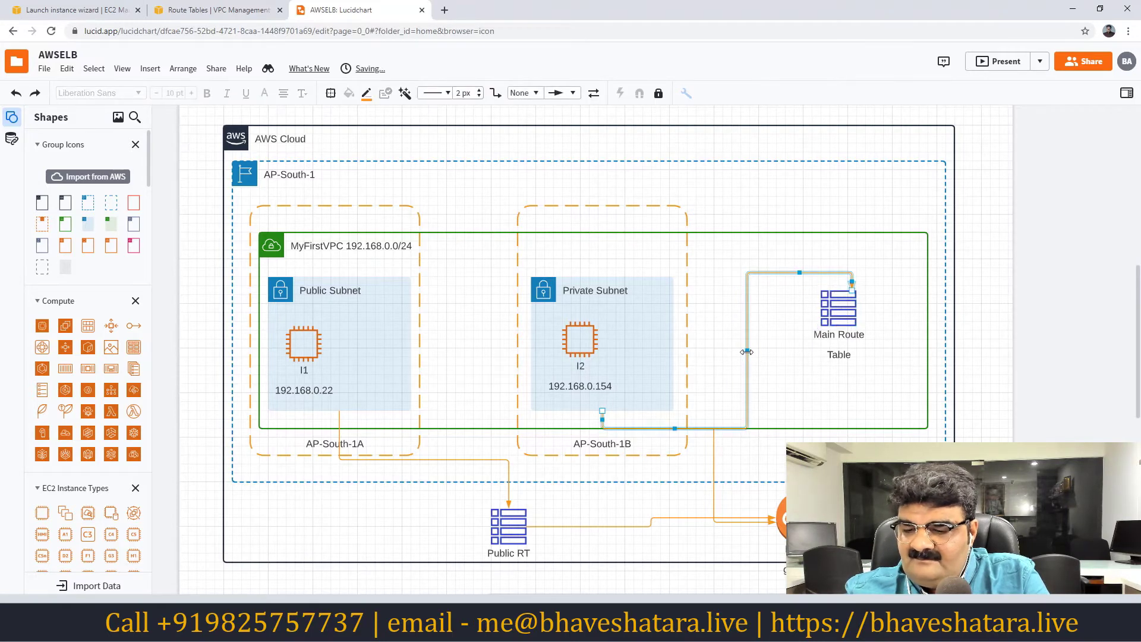
pyautogui.press('Delete')
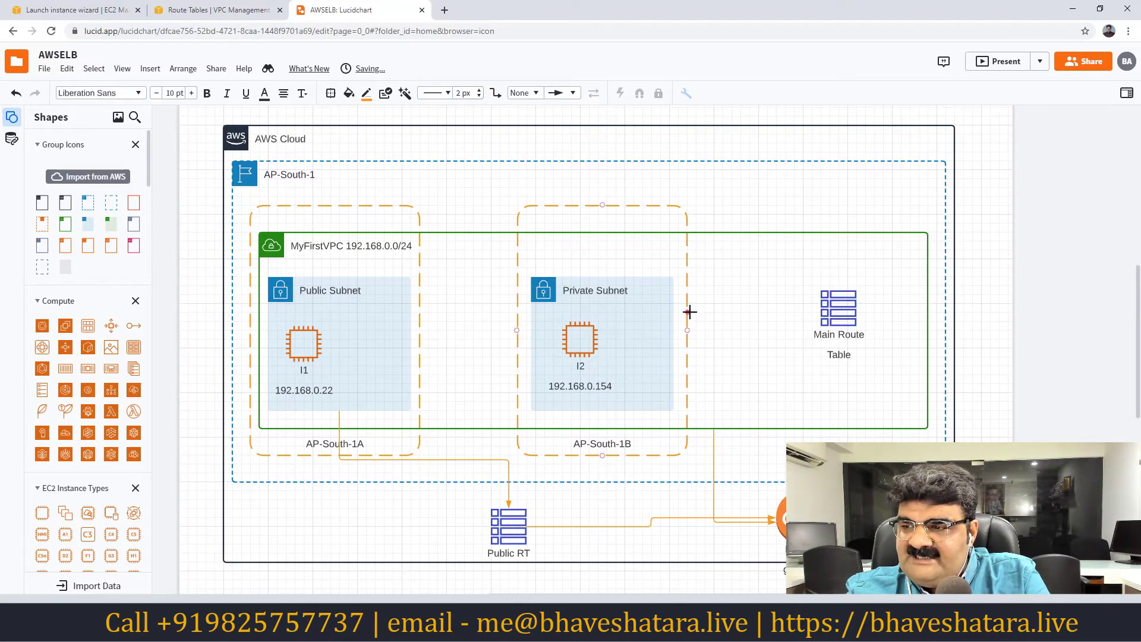
pyautogui.moveTo(689, 311); pyautogui.dragTo(820, 310)
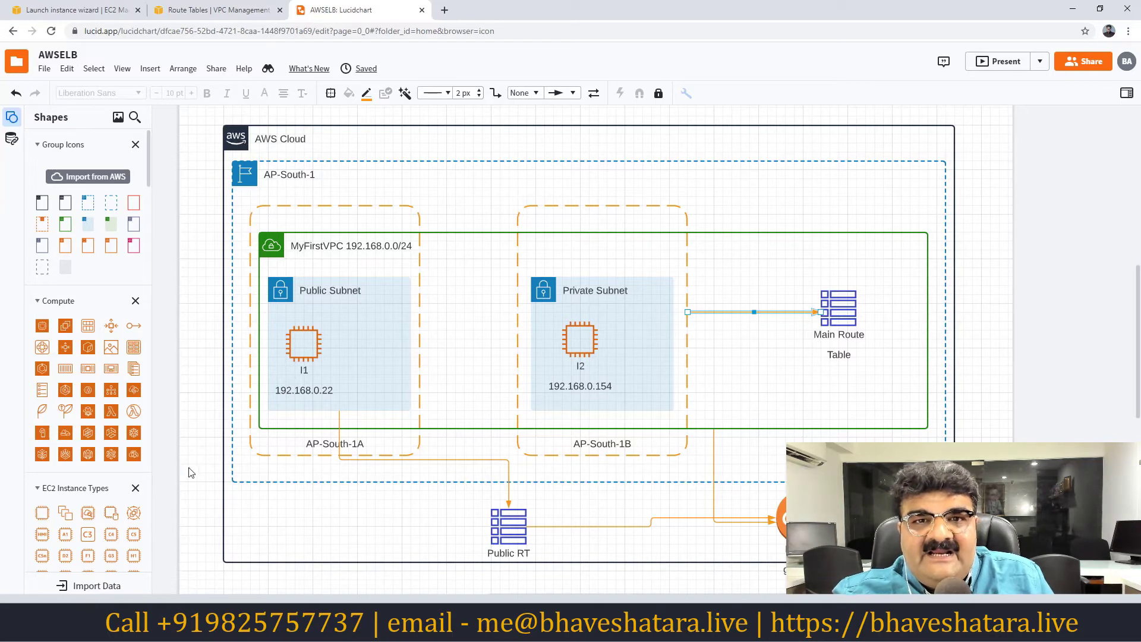
# - Search the shape library for "nat gateway" and place the VPC NAT gateway shape in the Public Subnet beside instance I1
pyautogui.scroll(-5, 110, 411)
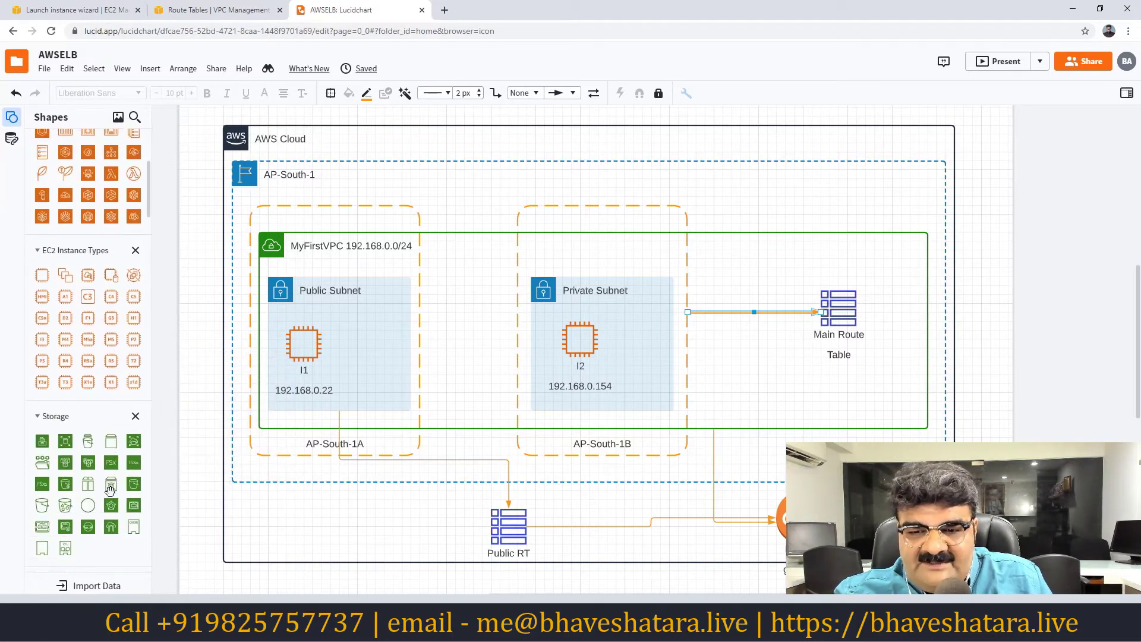
pyautogui.scroll(-2, 70, 472)
pyautogui.moveTo(70, 472)
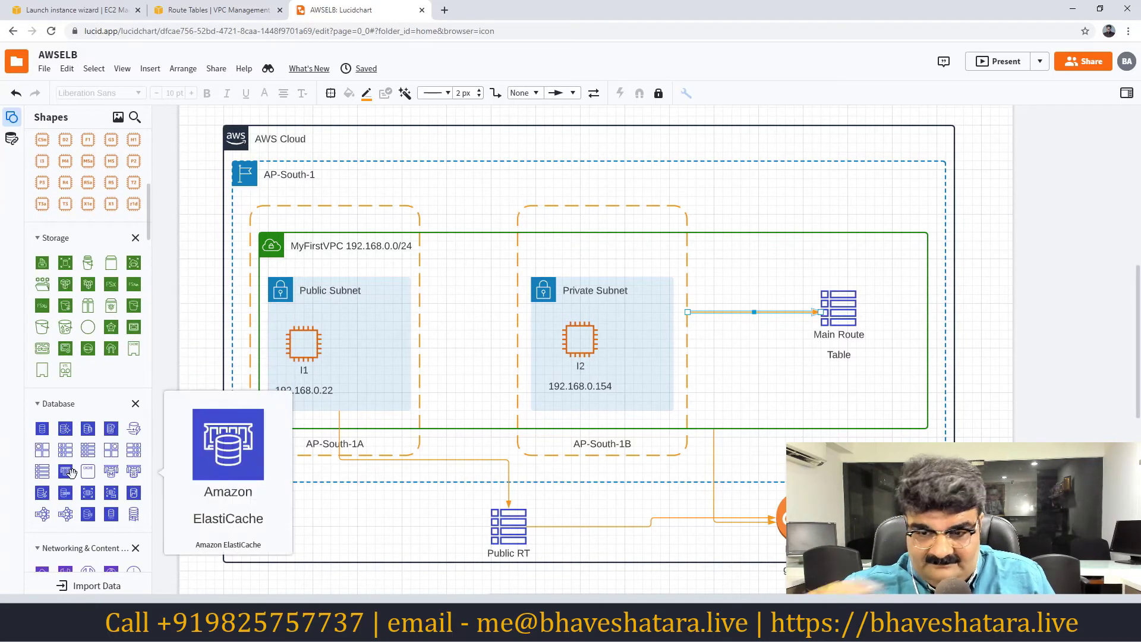
pyautogui.scroll(-2, 69, 475)
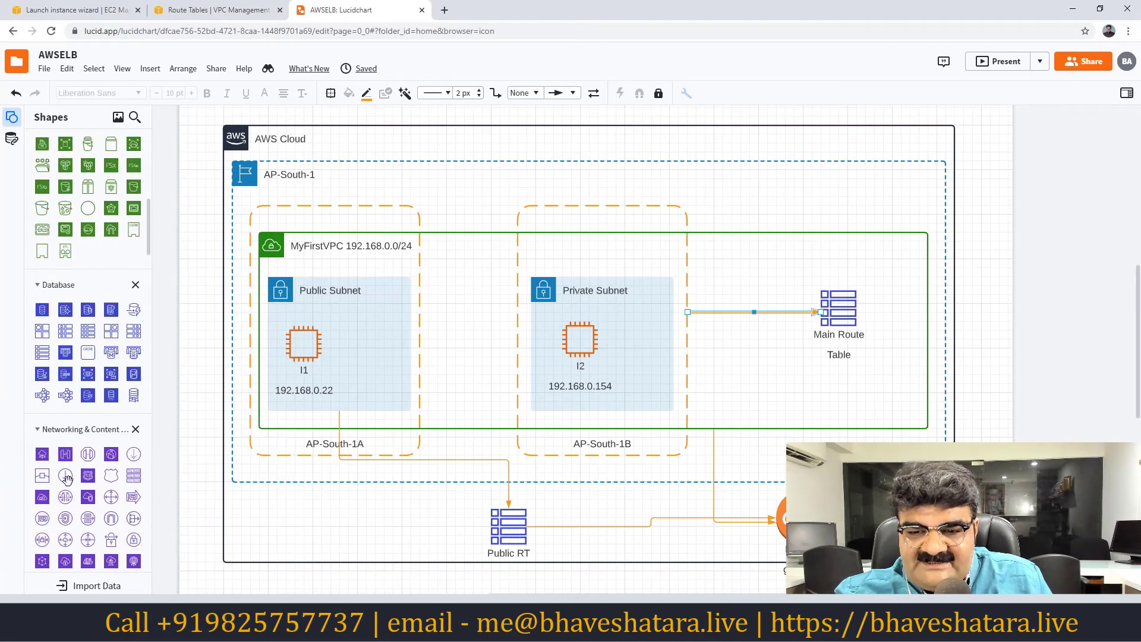
pyautogui.moveTo(37, 458)
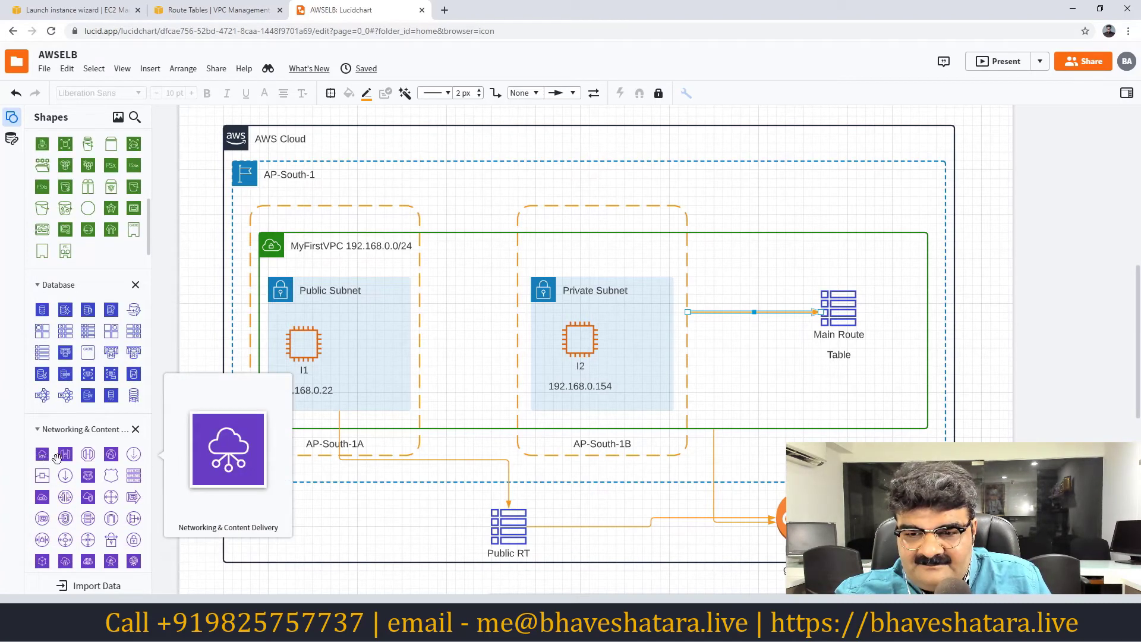
pyautogui.scroll(3, 124, 240)
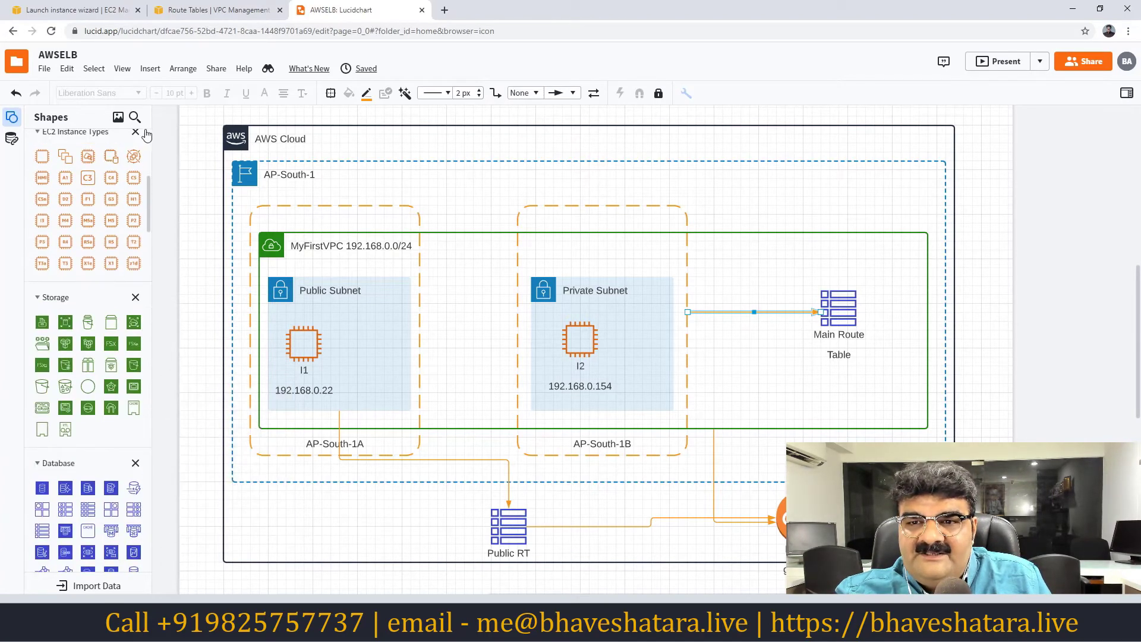
pyautogui.click(134, 117)
pyautogui.write('nat')
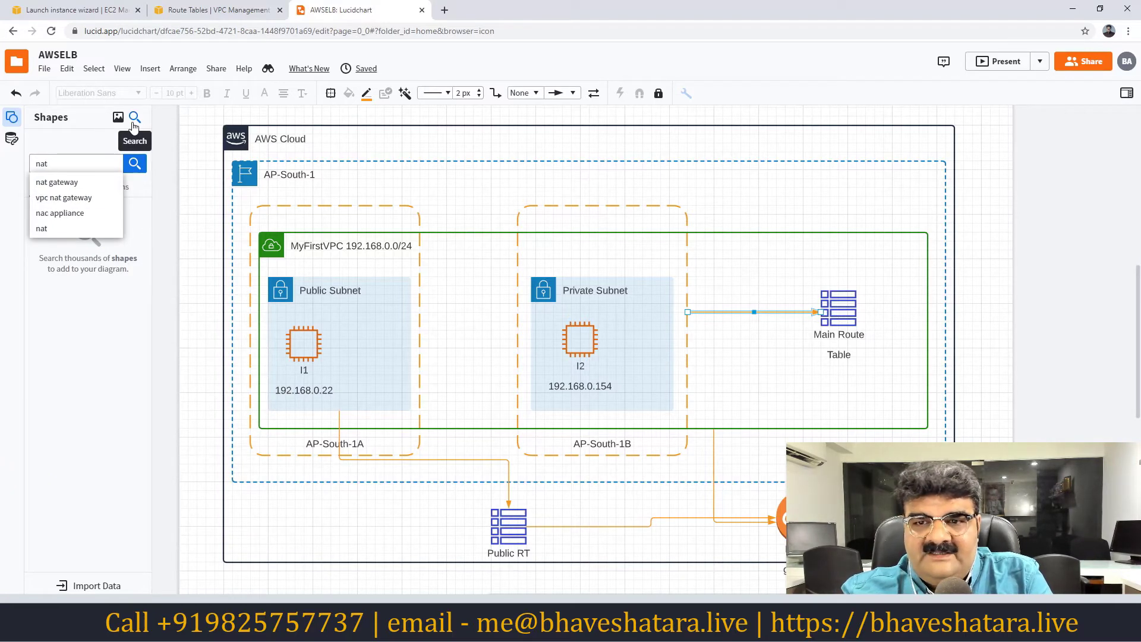
pyautogui.click(76, 182)
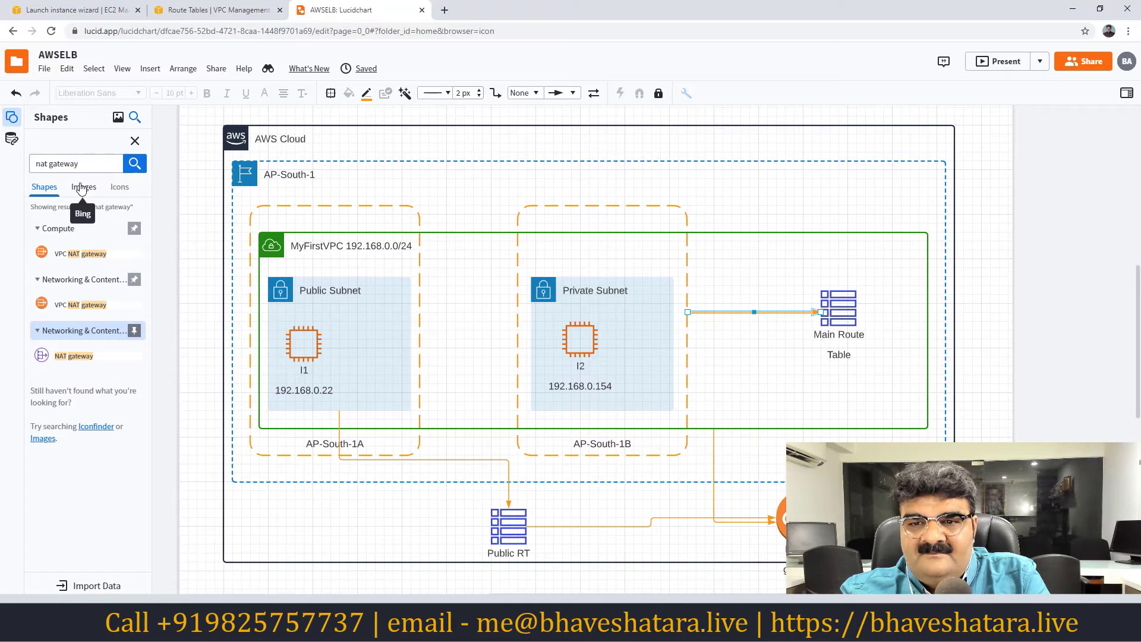
pyautogui.moveTo(41, 254)
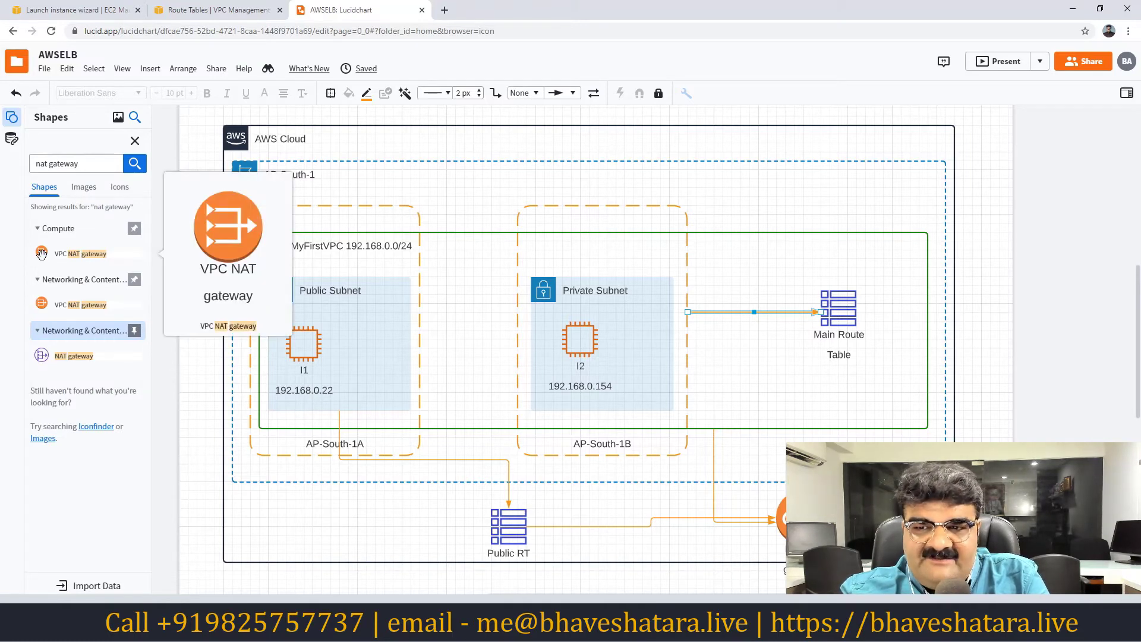
pyautogui.moveTo(42, 254); pyautogui.dragTo(376, 351)
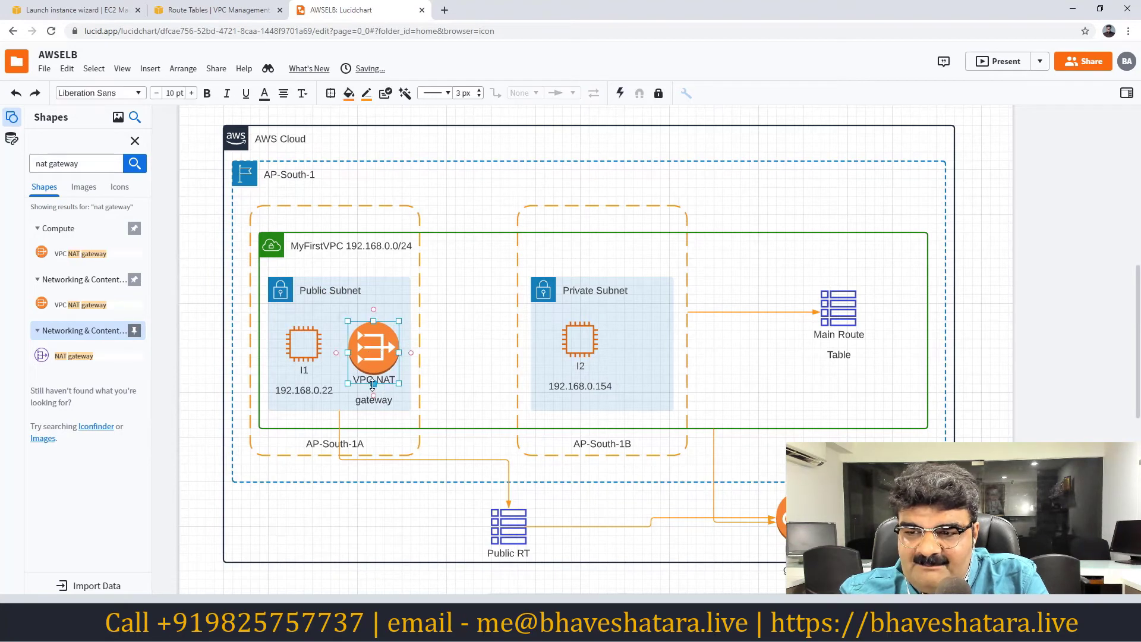
pyautogui.click(447, 392)
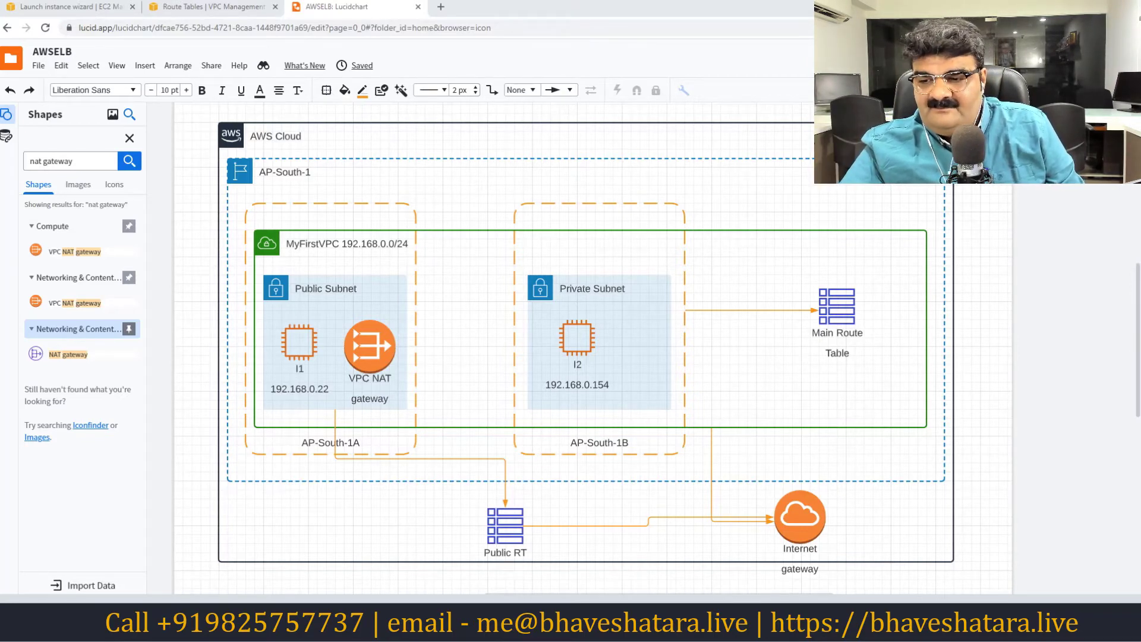
# - In the AWS VPC console, start creating a NAT gateway and name it mynat
pyautogui.click(220, 7)
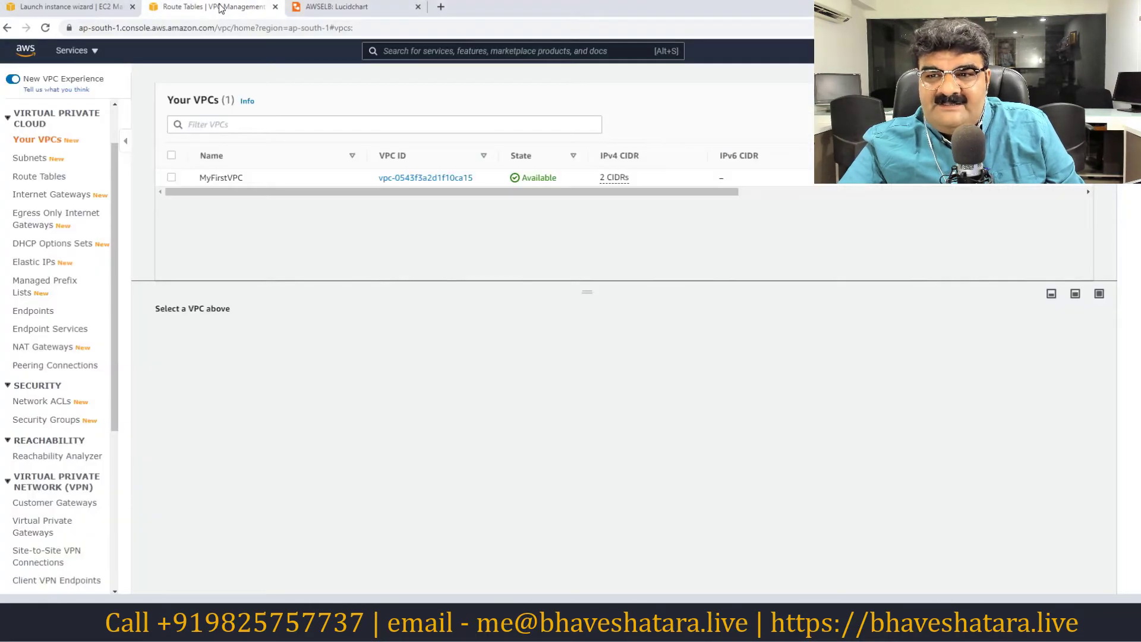
pyautogui.click(43, 350)
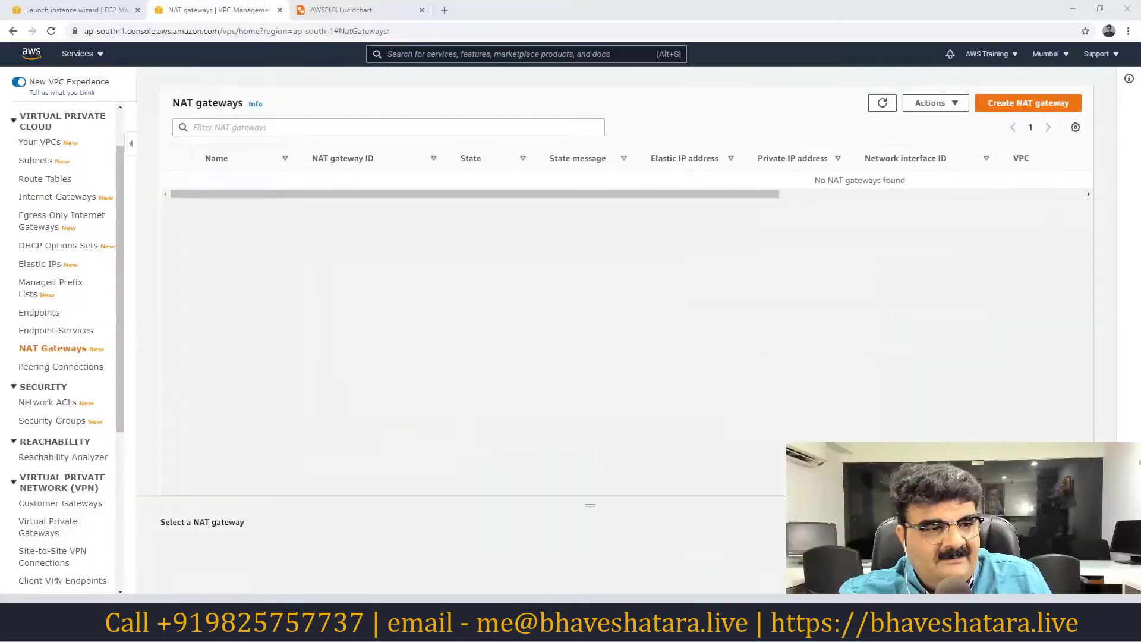
pyautogui.click(1019, 105)
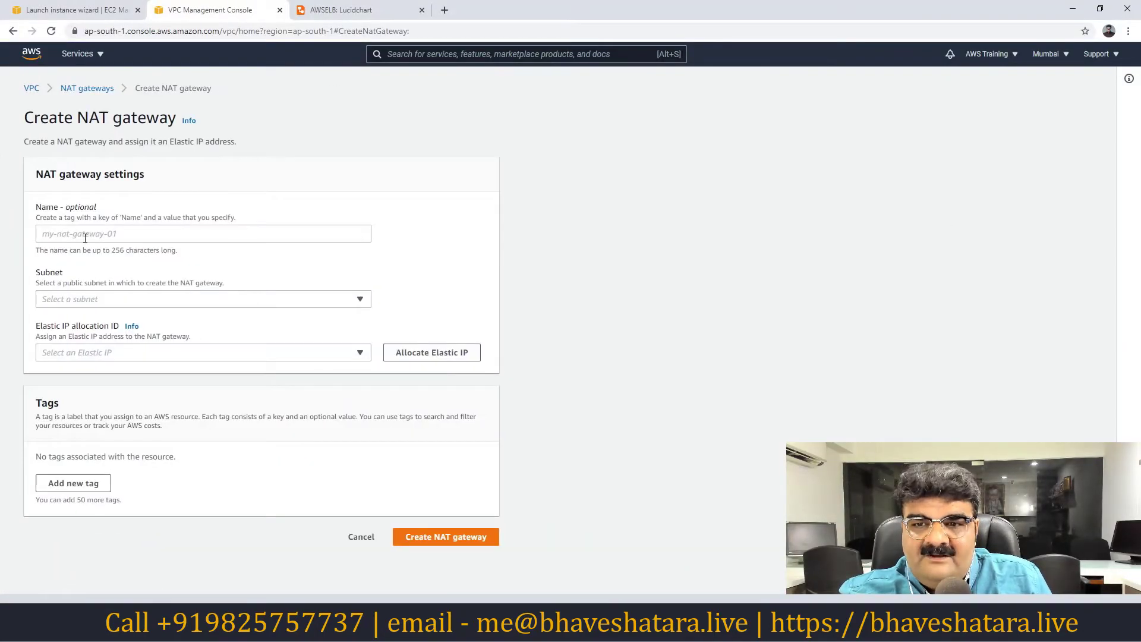
pyautogui.click(84, 231)
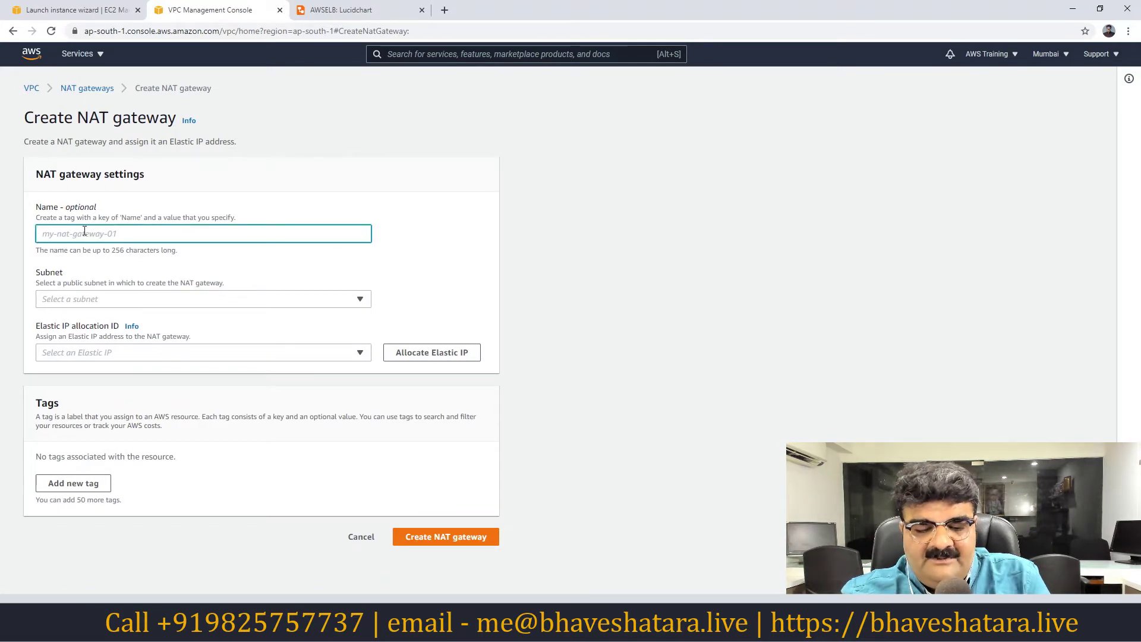
pyautogui.write('mynat')
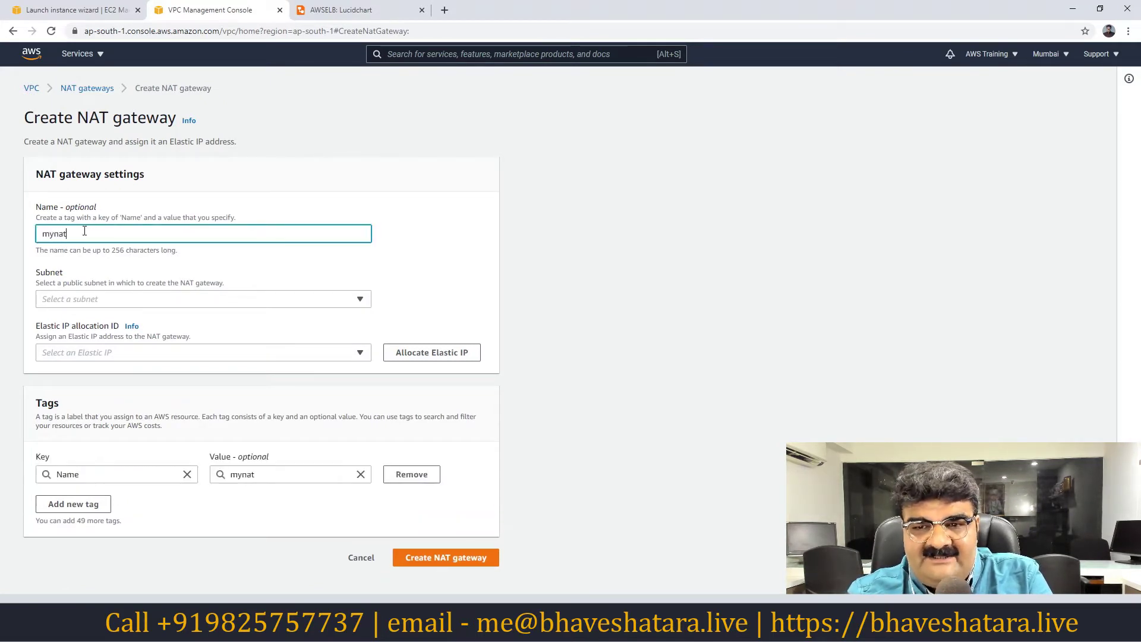
# - Choose the Public Subnet in ap-south-1a as the subnet for the mynat NAT gateway
pyautogui.click(62, 299)
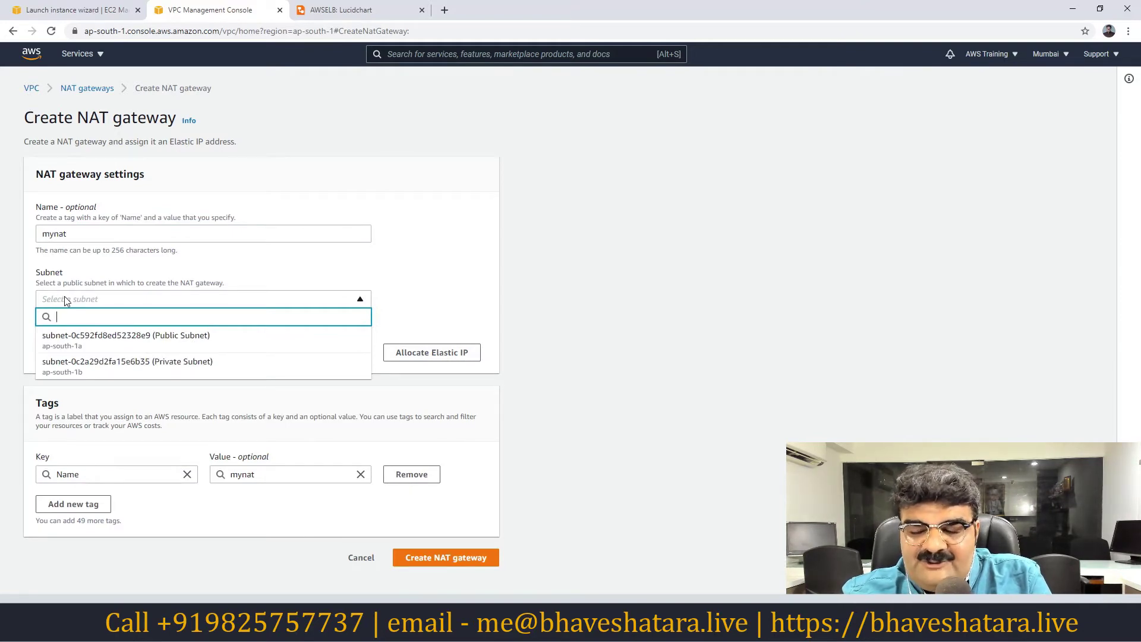
pyautogui.click(357, 11)
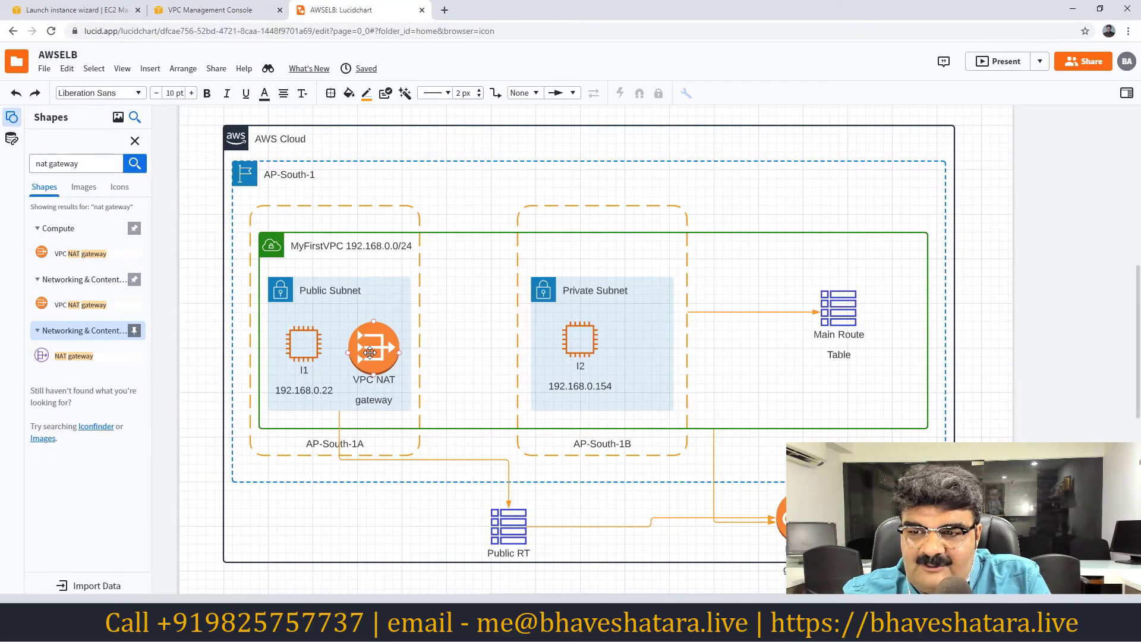
pyautogui.click(221, 10)
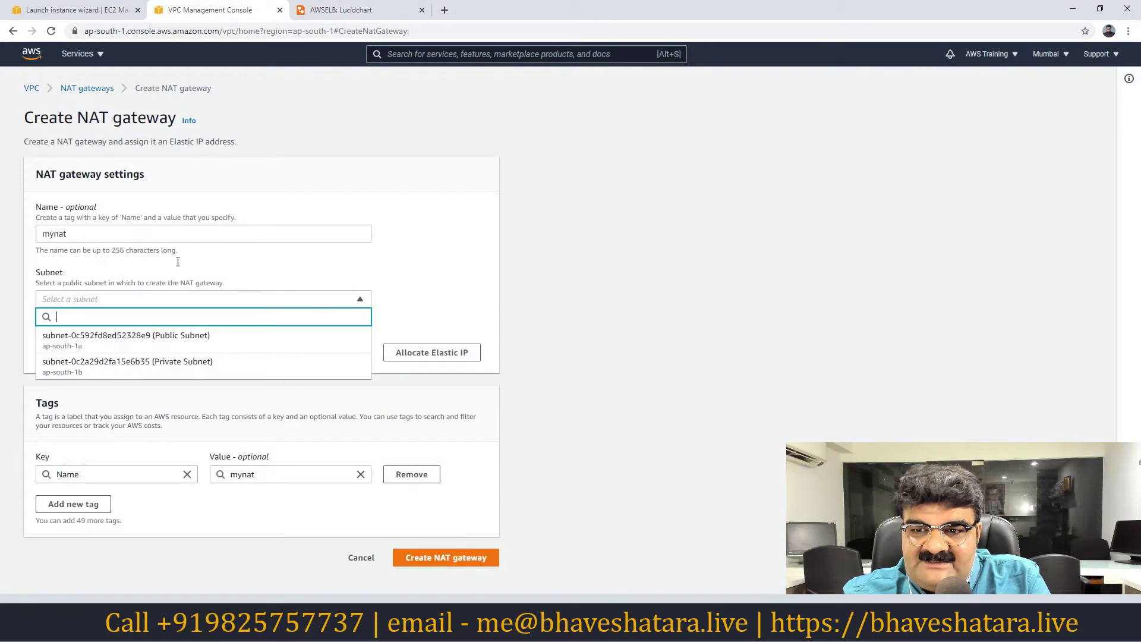
pyautogui.click(135, 337)
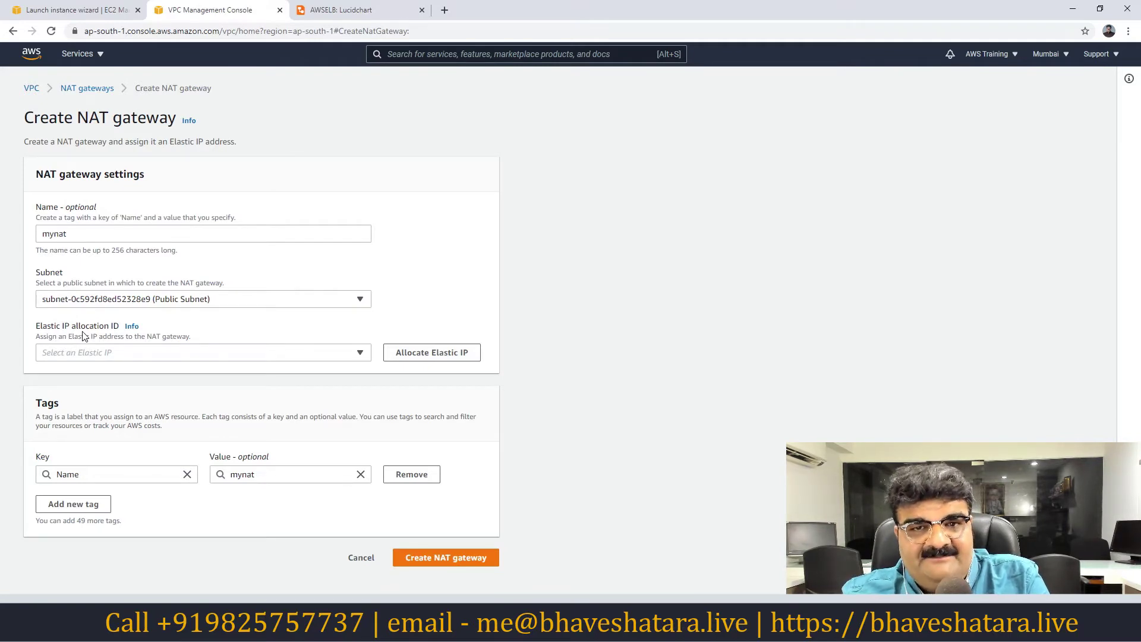
# - Allocate a new Elastic IP address to the mynat NAT gateway and create the gateway
pyautogui.click(137, 353)
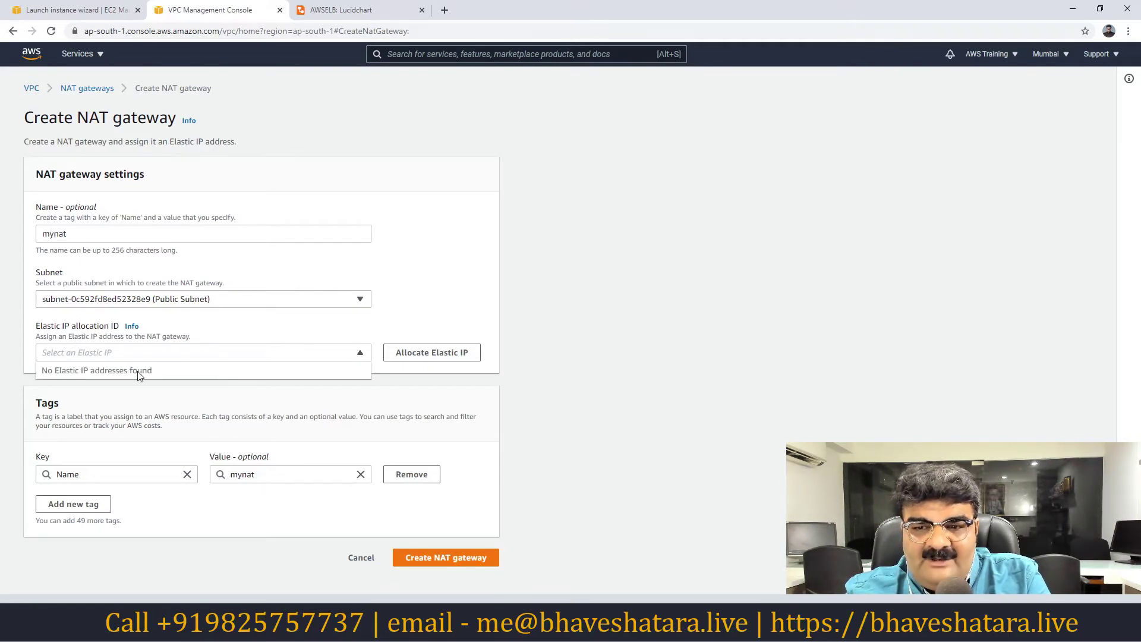
pyautogui.click(142, 357)
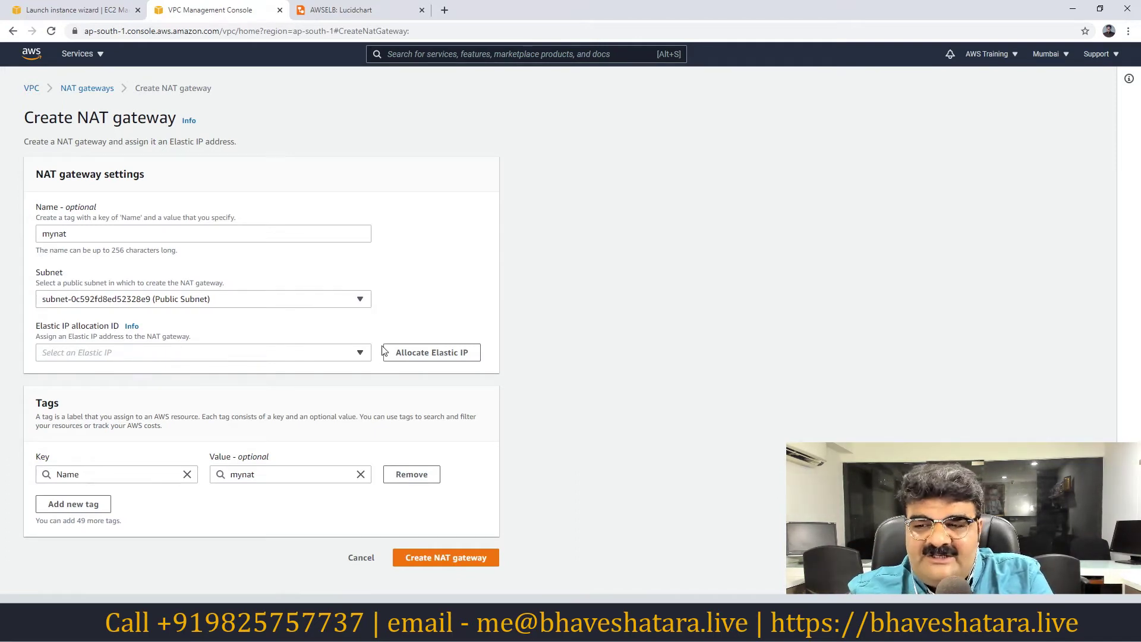
pyautogui.click(402, 354)
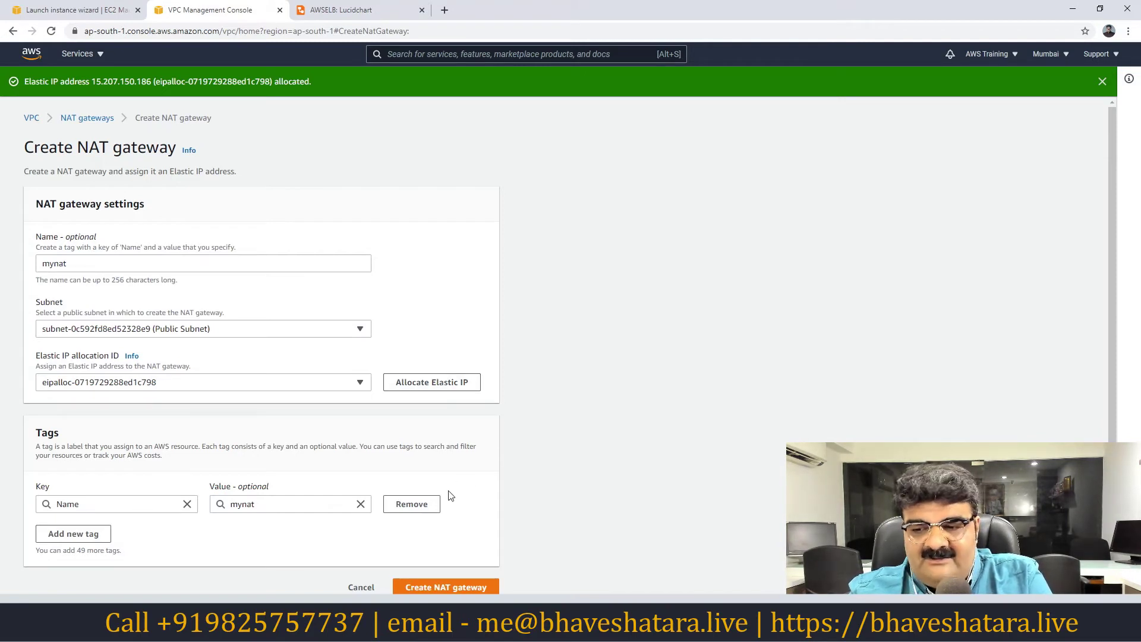
pyautogui.click(431, 580)
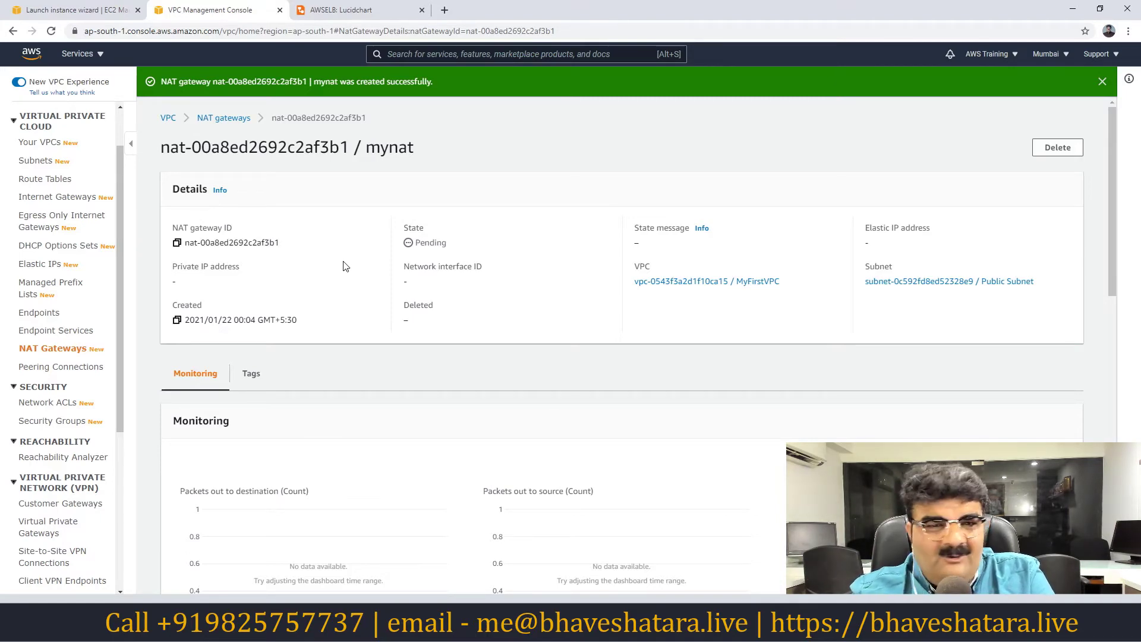
# - Switch to the AWSELB Lucidchart diagram, review the Public Subnet's link to Public RT, and clear the shape search
pyautogui.click(342, 12)
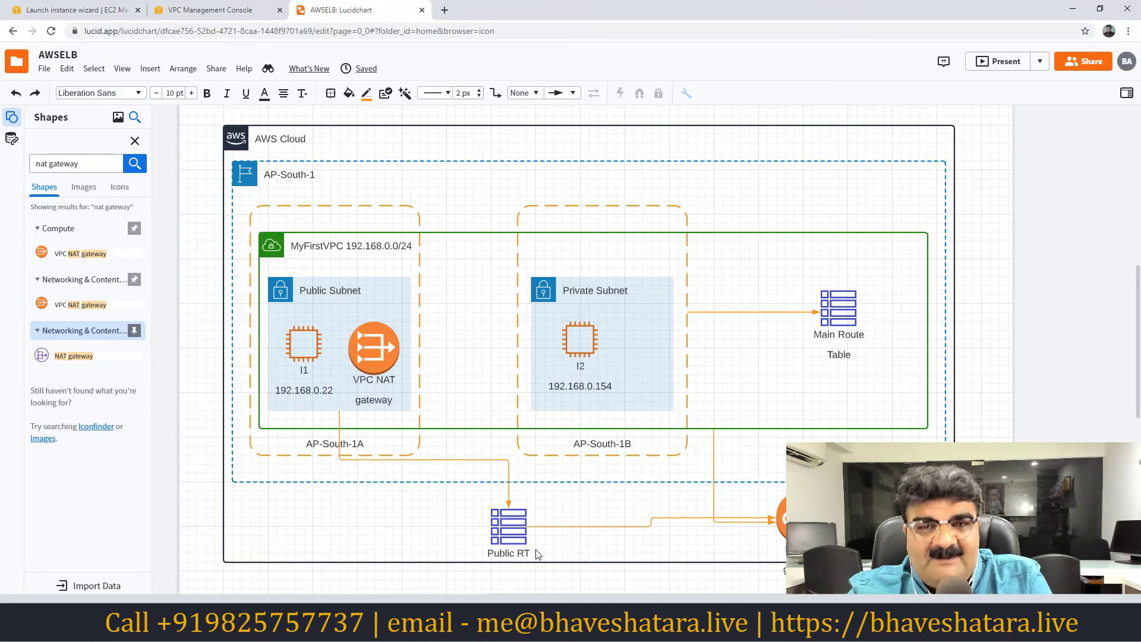
pyautogui.click(340, 417)
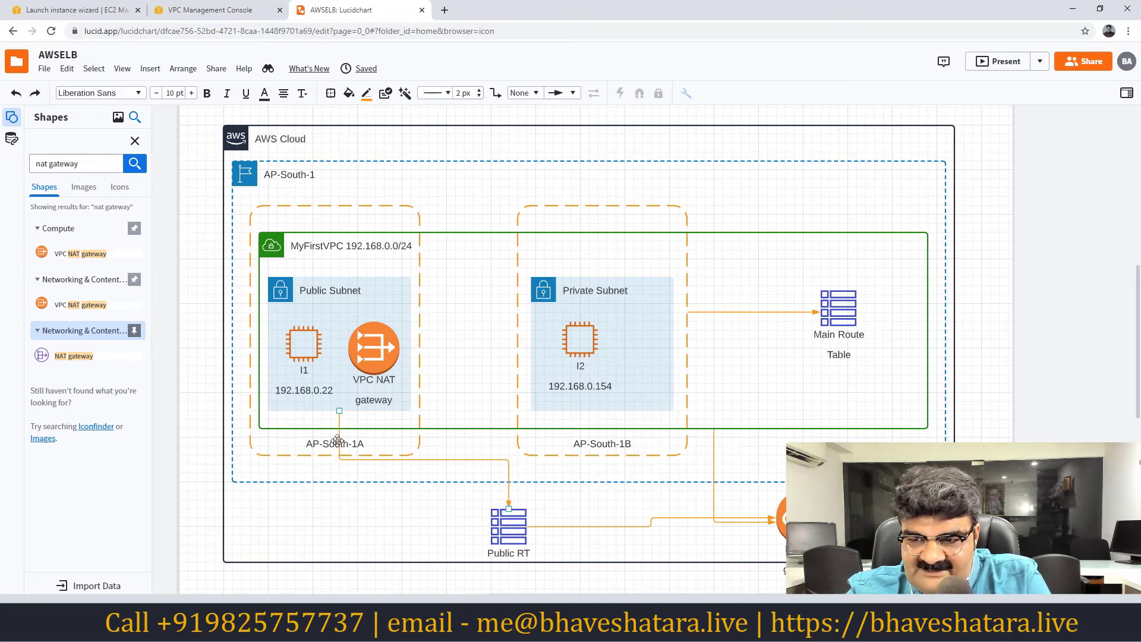
pyautogui.click(507, 533)
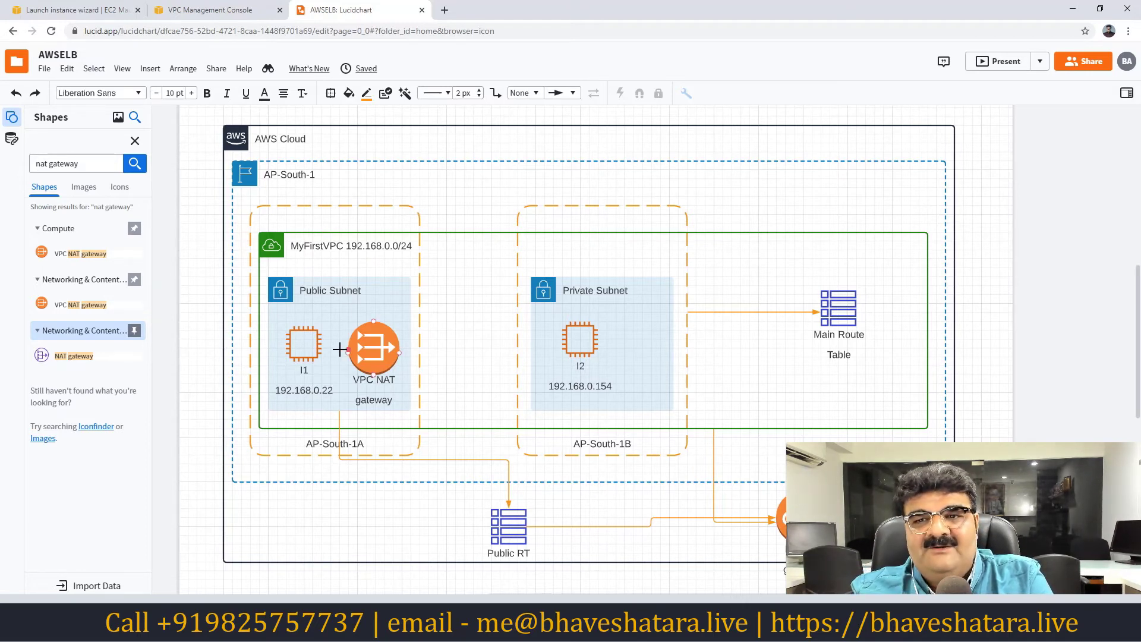
pyautogui.click(135, 141)
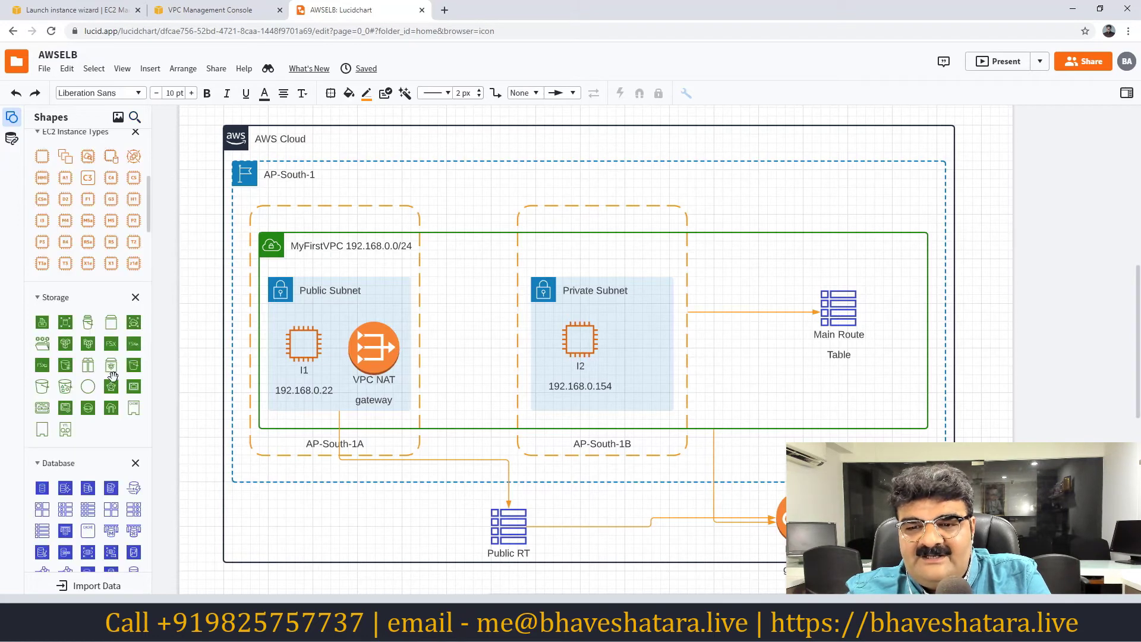
# - Place a Route table shape from the networking shapes below the Main Route Table and label it "private RT"
pyautogui.scroll(-3, 89, 374)
pyautogui.scroll(-5, 86, 342)
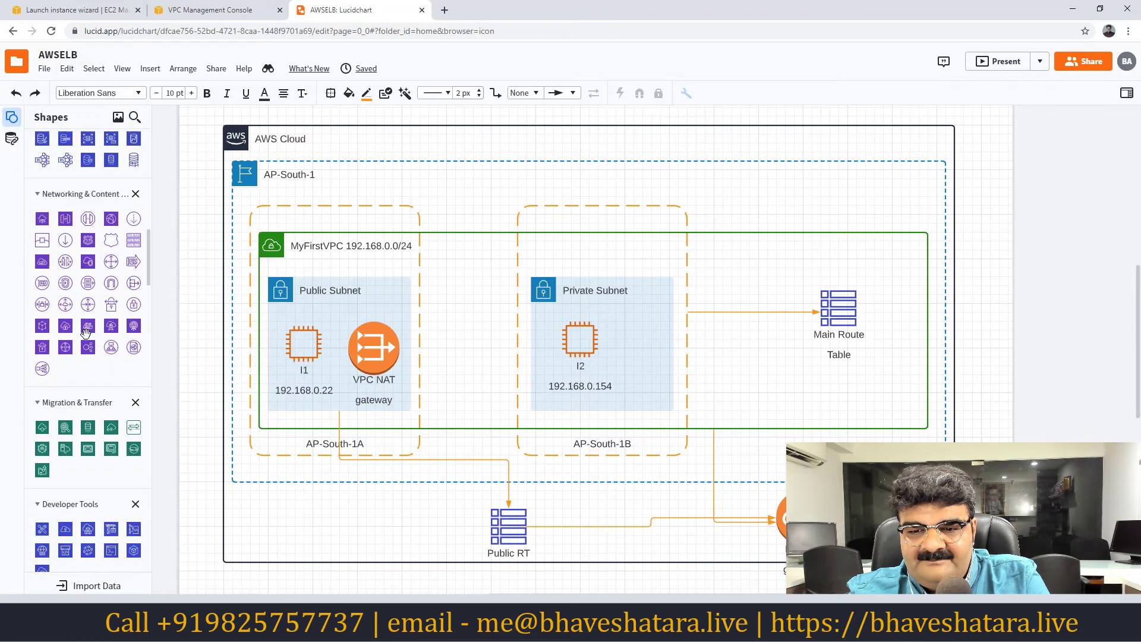
pyautogui.scroll(-5, 87, 342)
pyautogui.moveTo(87, 336)
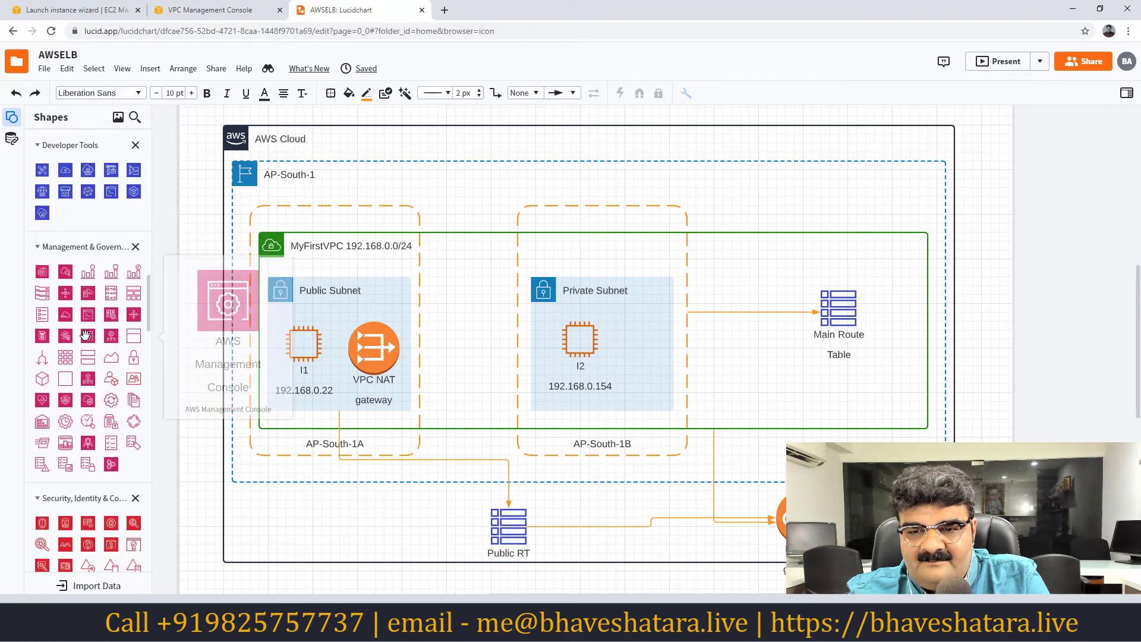
pyautogui.scroll(7, 86, 336)
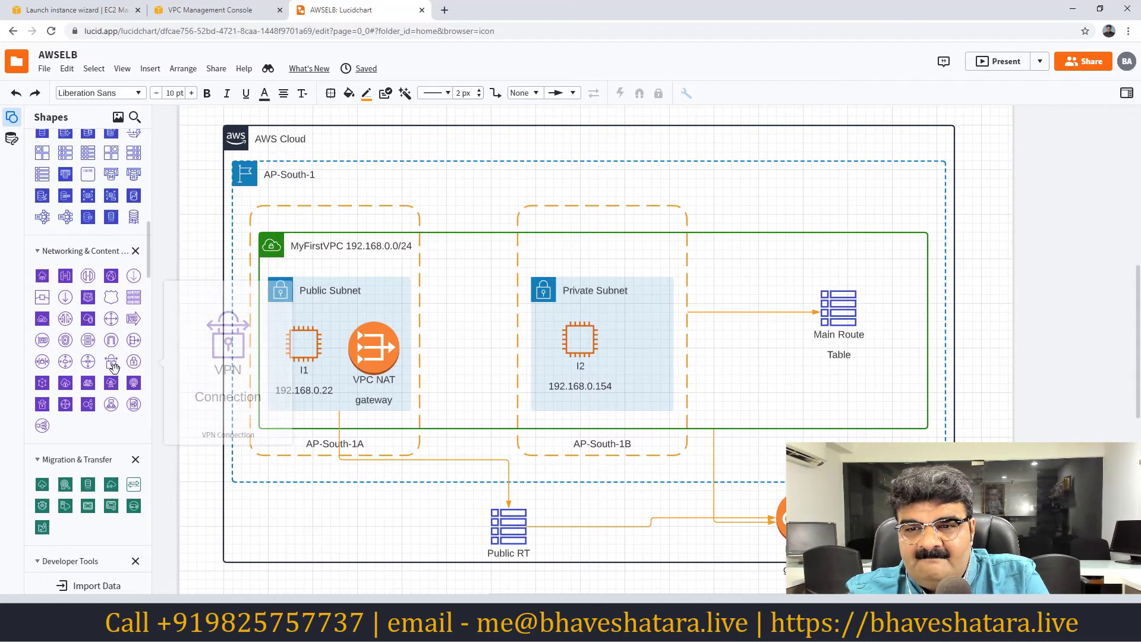
pyautogui.moveTo(135, 302)
pyautogui.moveTo(135, 302); pyautogui.dragTo(839, 391)
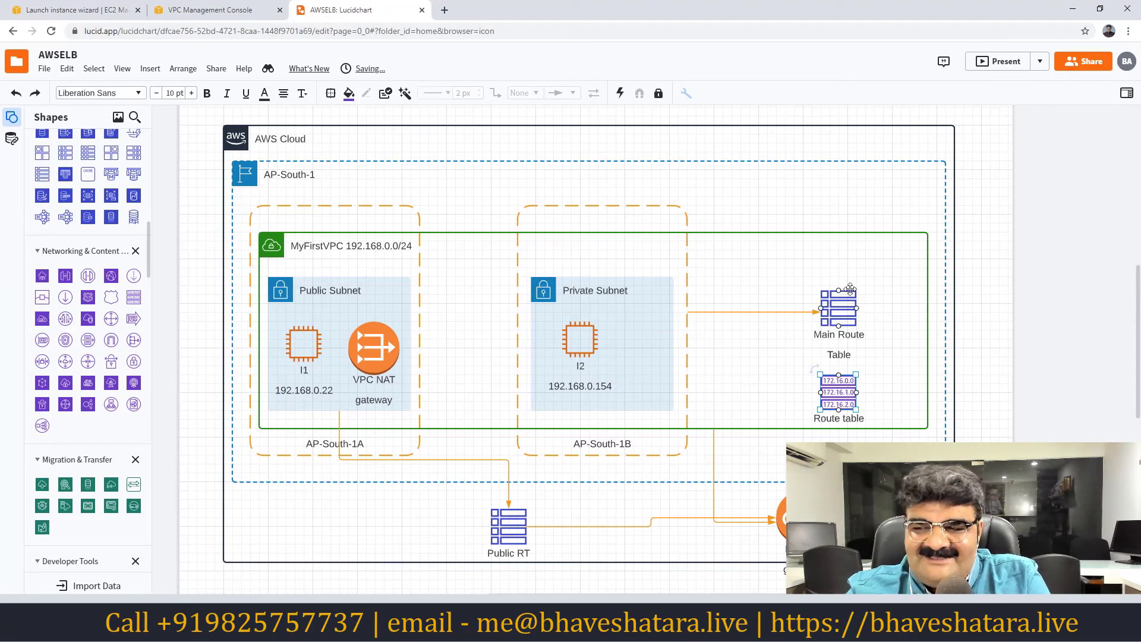
pyautogui.doubleClick(838, 419)
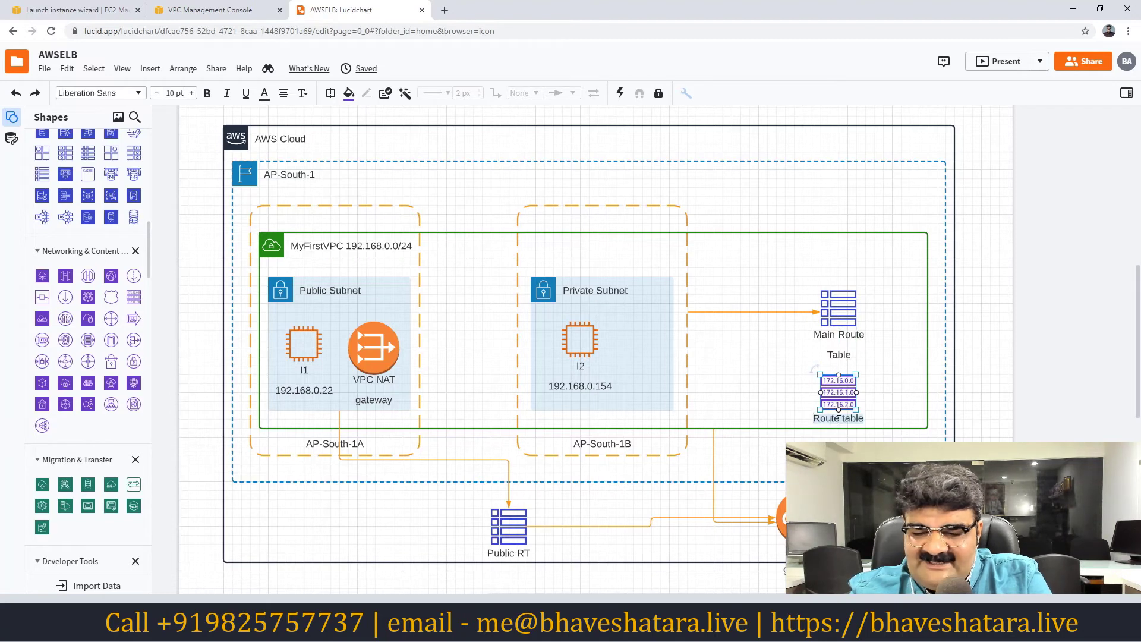
pyautogui.press('BackSpace')
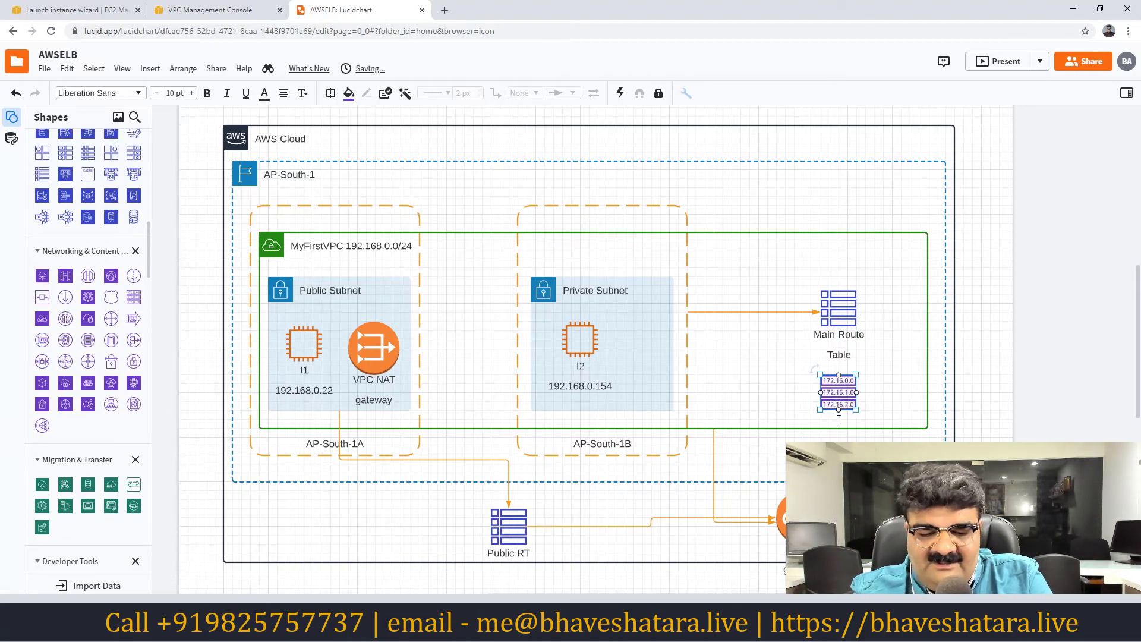
pyautogui.write('private')
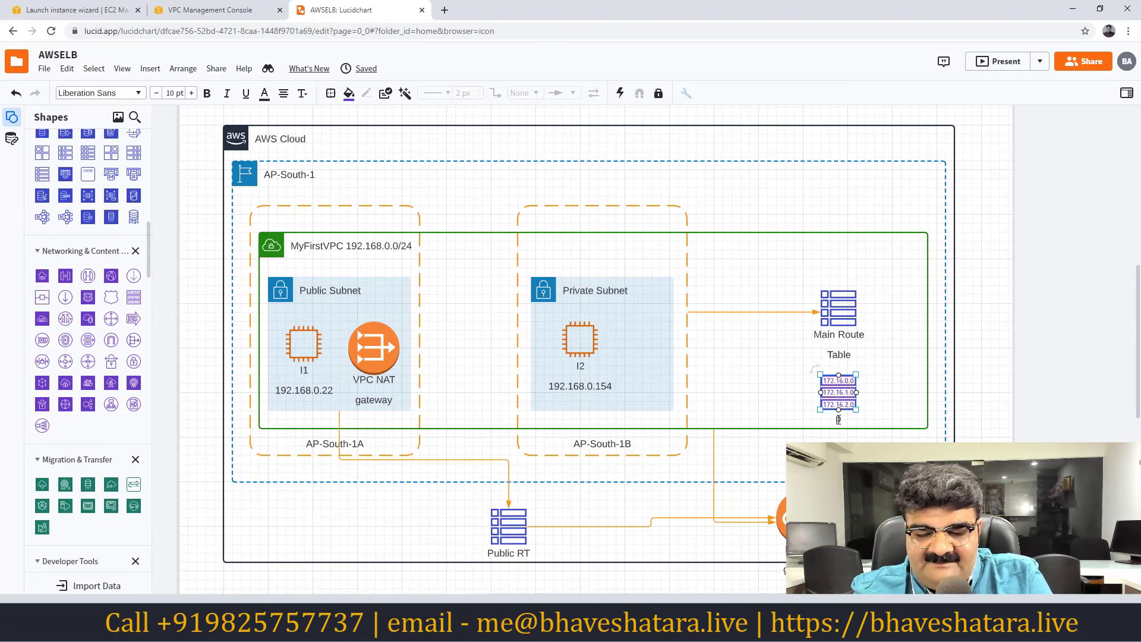
pyautogui.write(' RT')
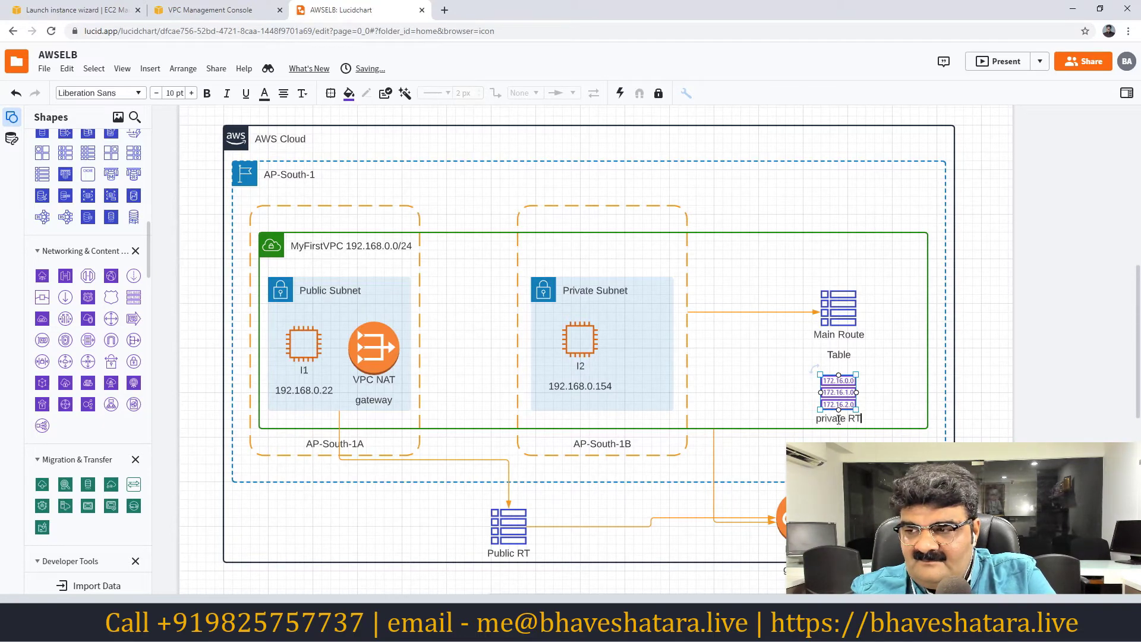
# - Delete the purple "private RT" route table shape from MyFirstVPC
pyautogui.click(757, 405)
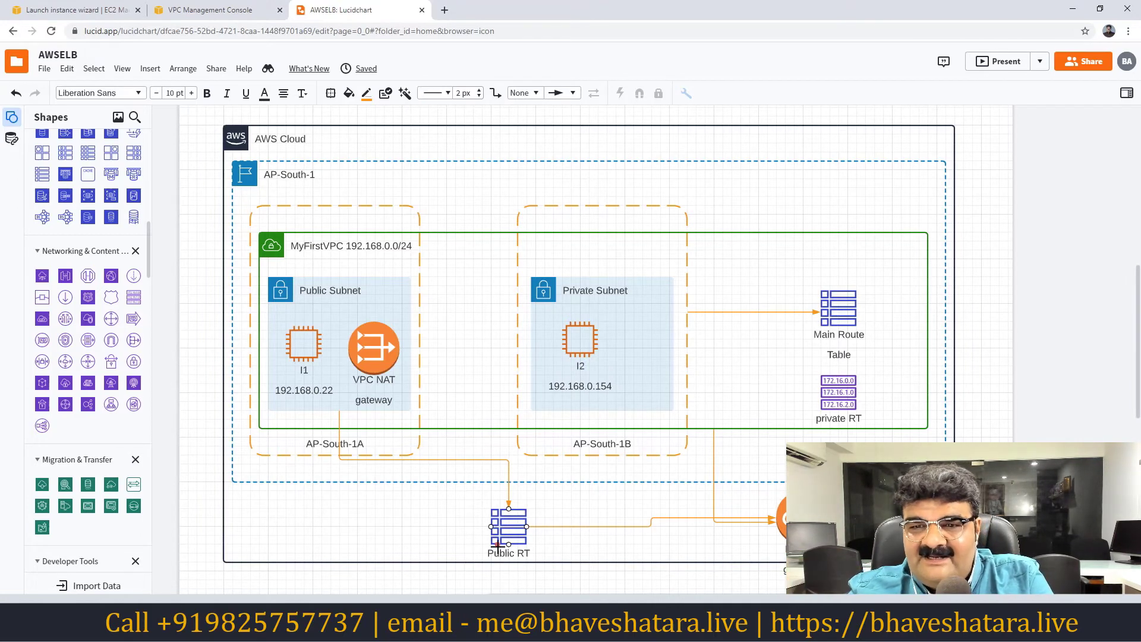
pyautogui.moveTo(831, 397); pyautogui.dragTo(837, 393)
pyautogui.press('Delete')
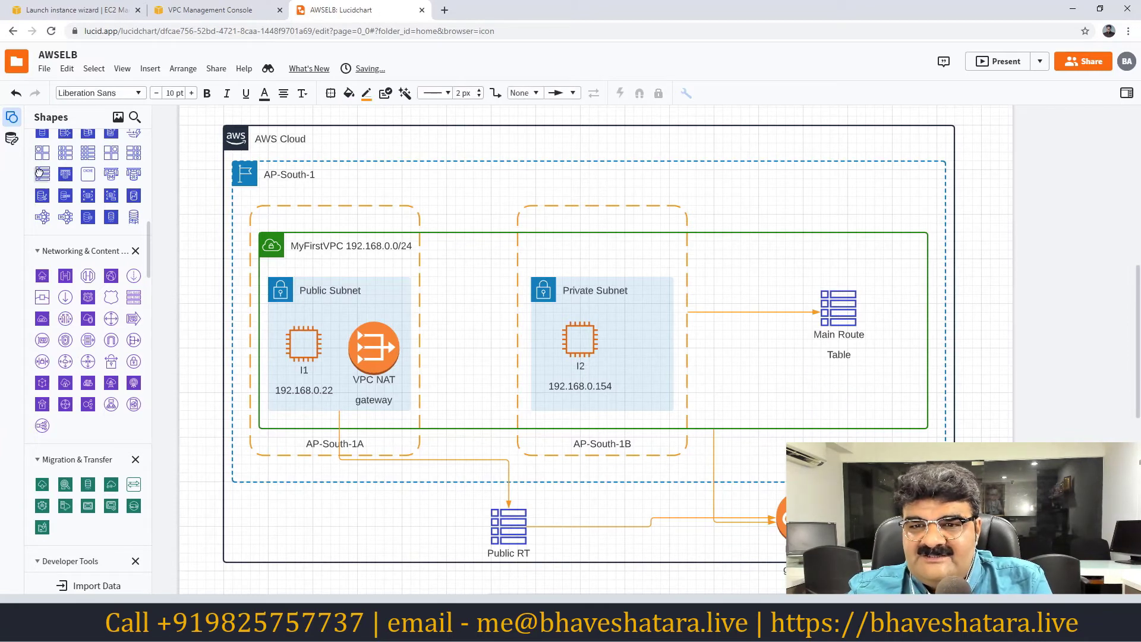
# - Place a Table shape from the database shapes below the Main Route Table inside MyFirstVPC and label it "Private RT"
pyautogui.moveTo(39, 173); pyautogui.dragTo(838, 433)
pyautogui.click(841, 420)
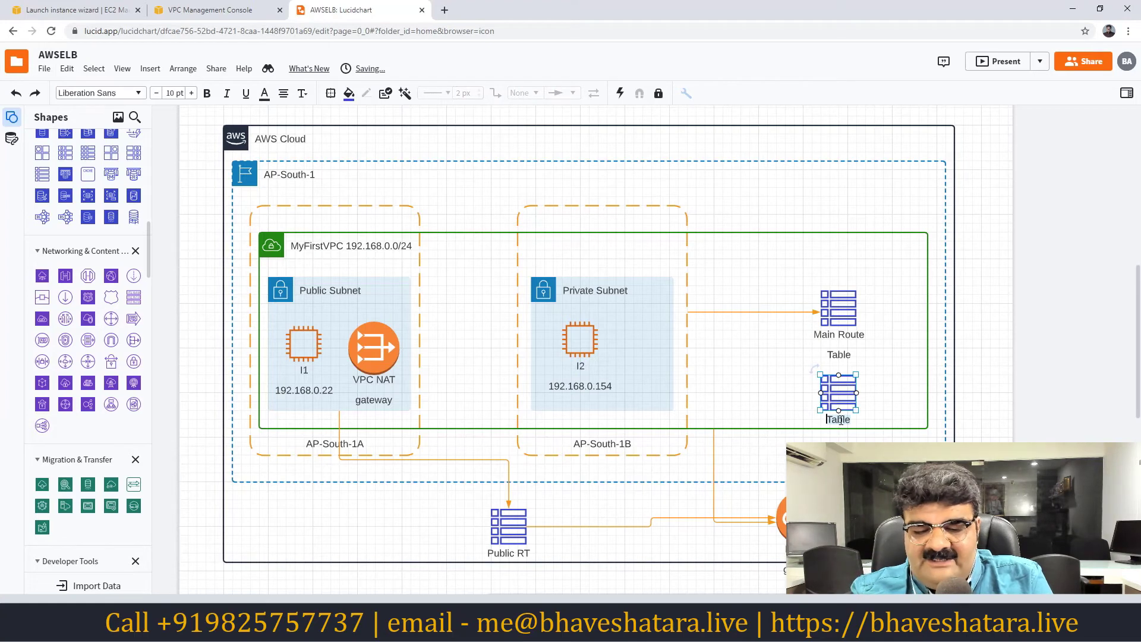
pyautogui.hotkey('ctrl', 'a')
pyautogui.write('Private RT')
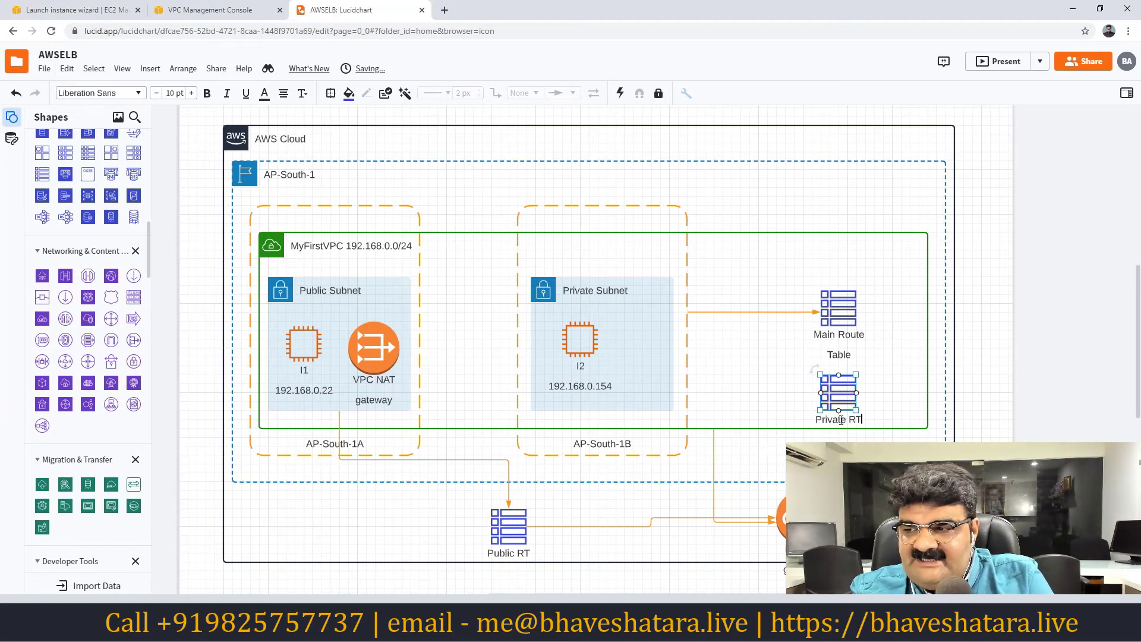
pyautogui.click(773, 389)
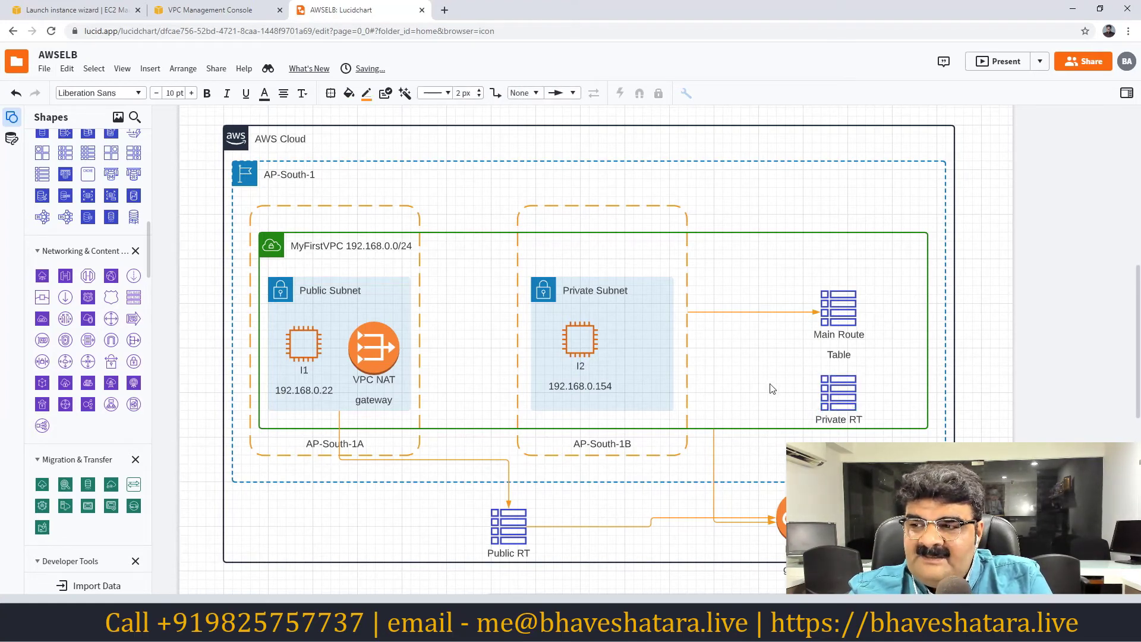
# - Replace the arrow to the Main Route Table with a connector from the AP-South-1B zone to Private RT
pyautogui.click(765, 313)
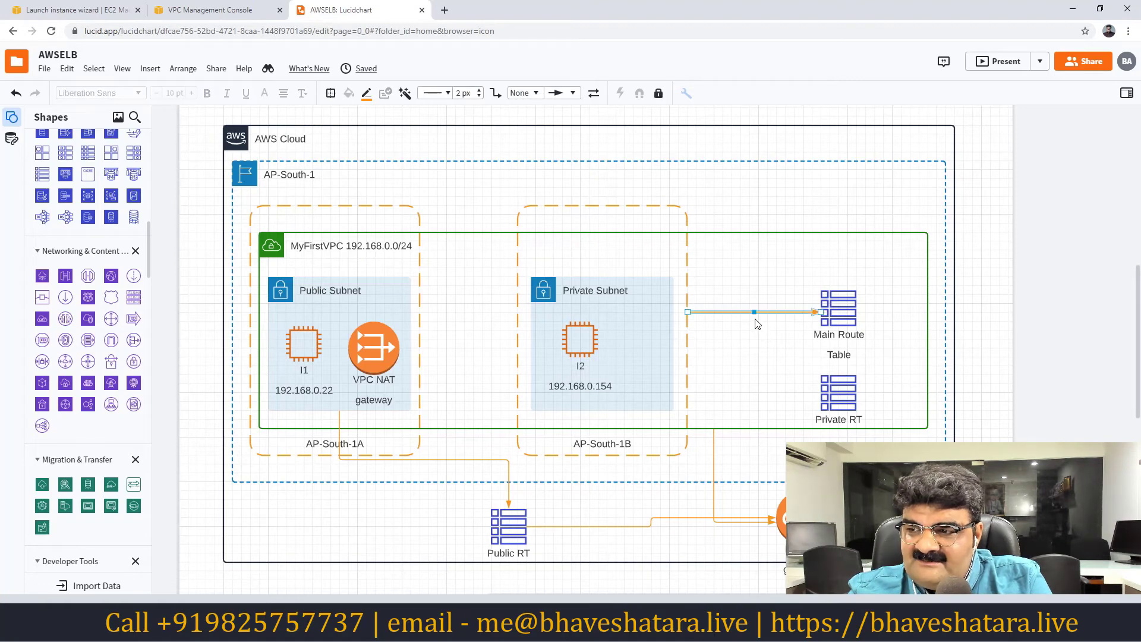
pyautogui.press('Delete')
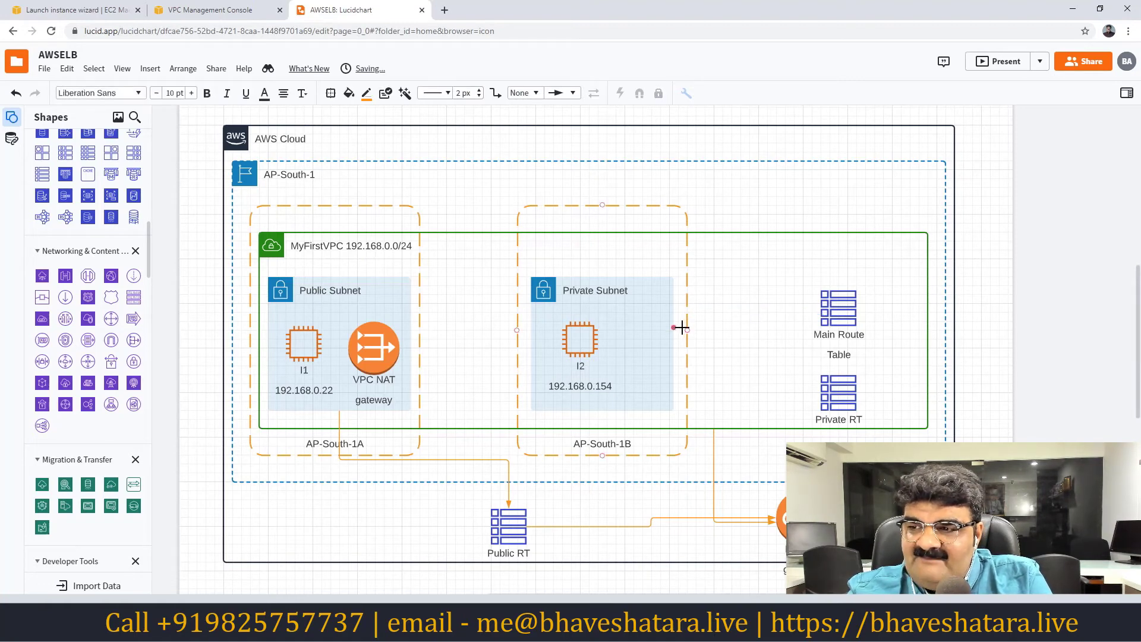
pyautogui.moveTo(686, 330); pyautogui.dragTo(826, 398)
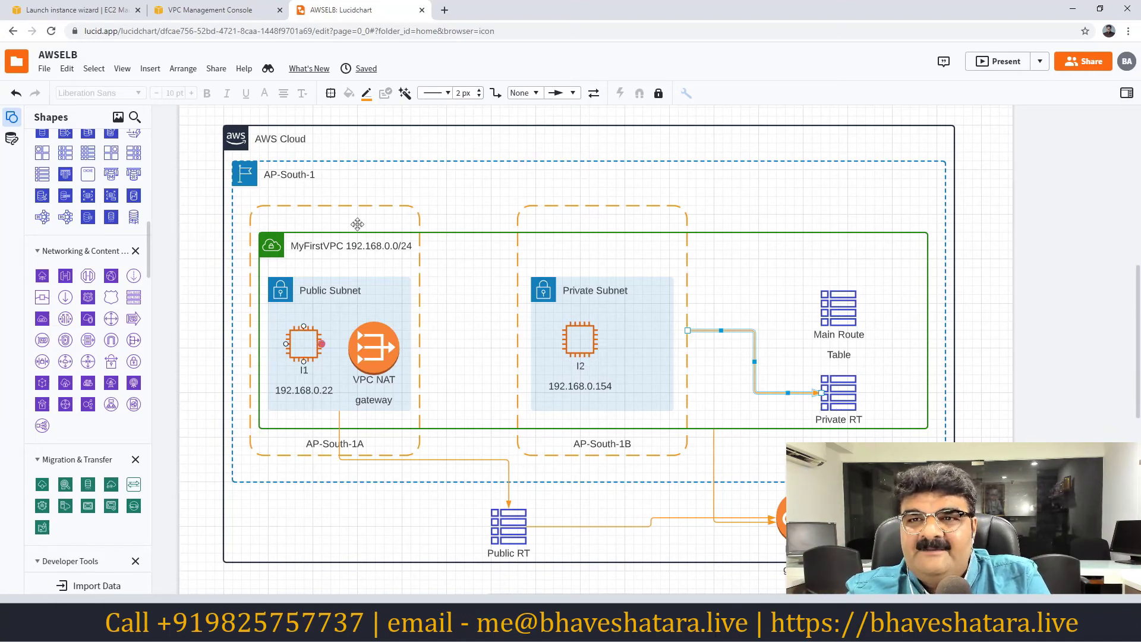
# - In the AWS VPC console, refresh the mynat NAT gateway details and open the list of route tables
pyautogui.click(229, 11)
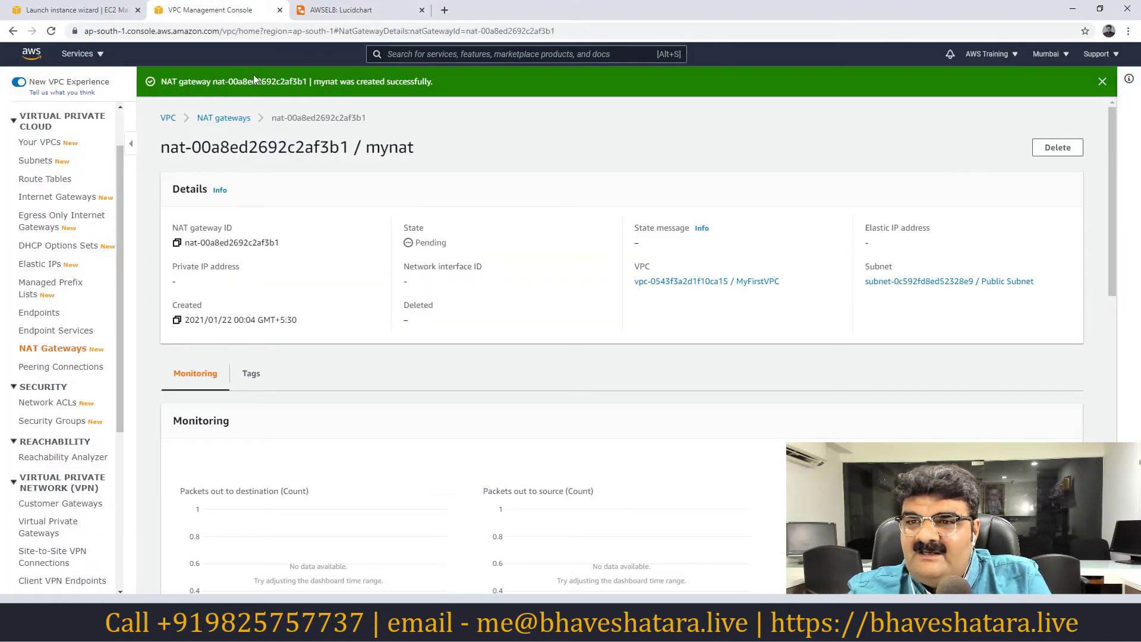
pyautogui.click(52, 32)
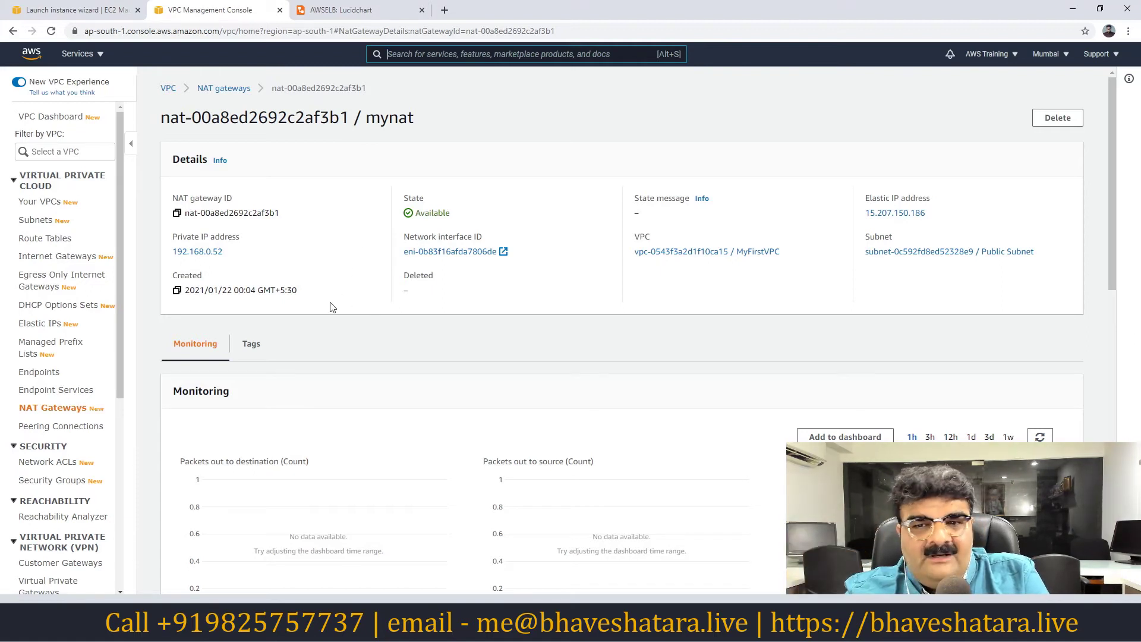
pyautogui.click(52, 242)
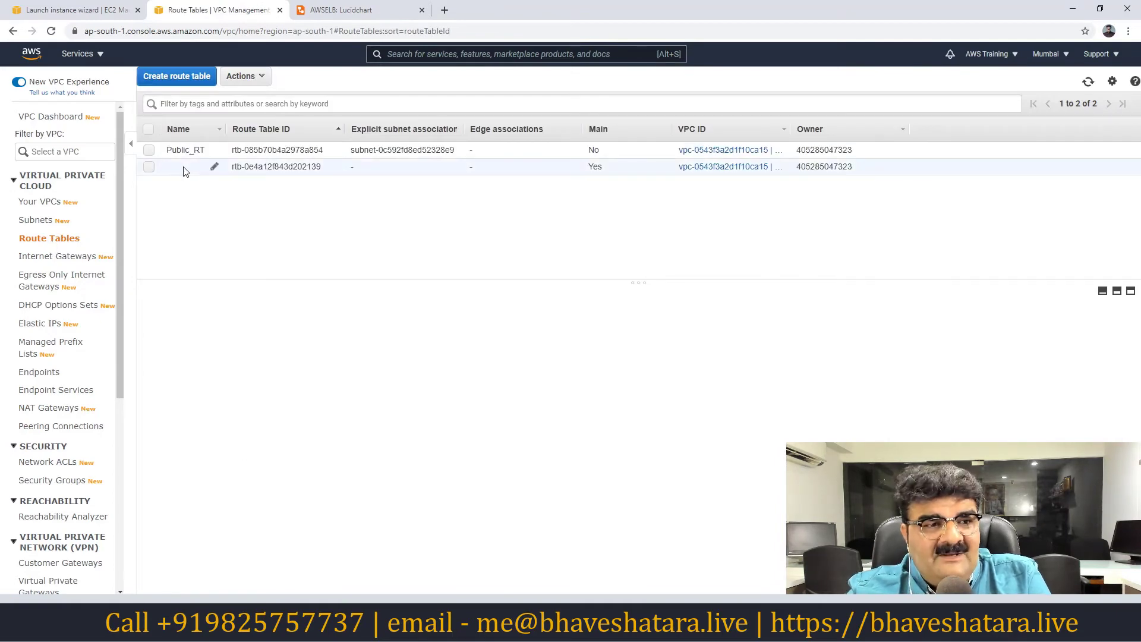
# - Create a route table named "Private RT" in MyFirstVPC using the AWS VPC console
pyautogui.click(360, 13)
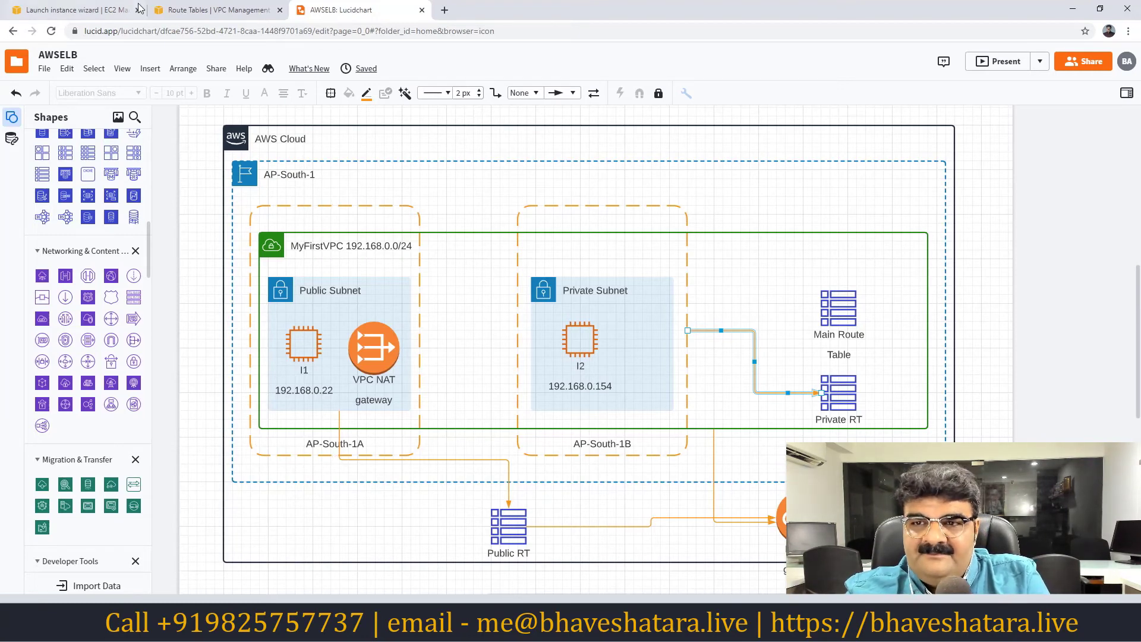
pyautogui.click(201, 12)
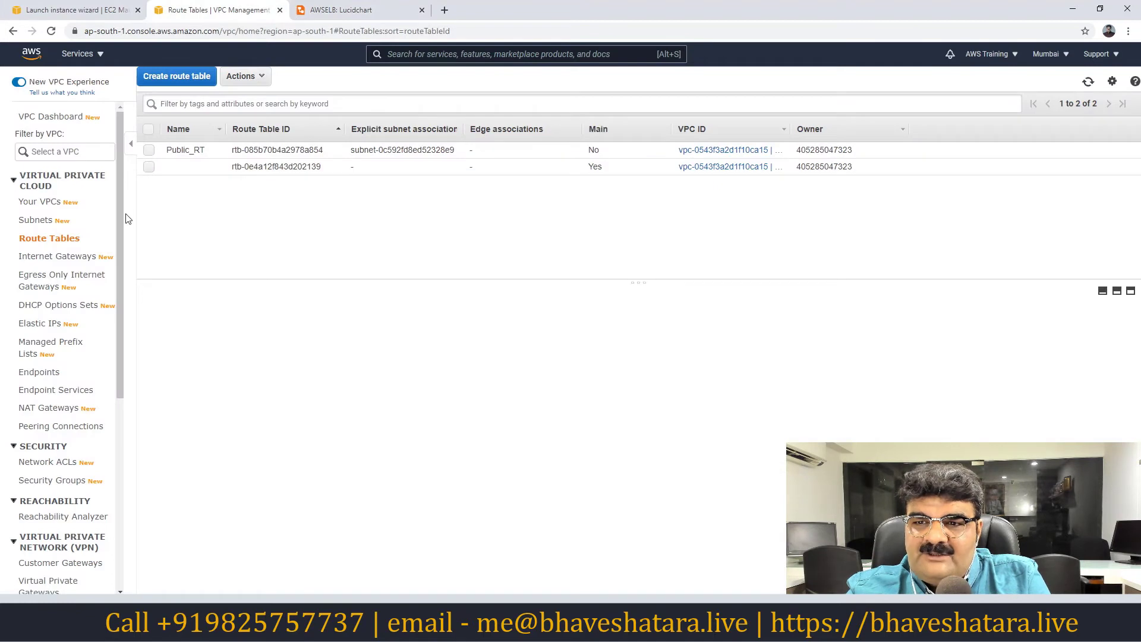
pyautogui.click(187, 78)
pyautogui.click(242, 157)
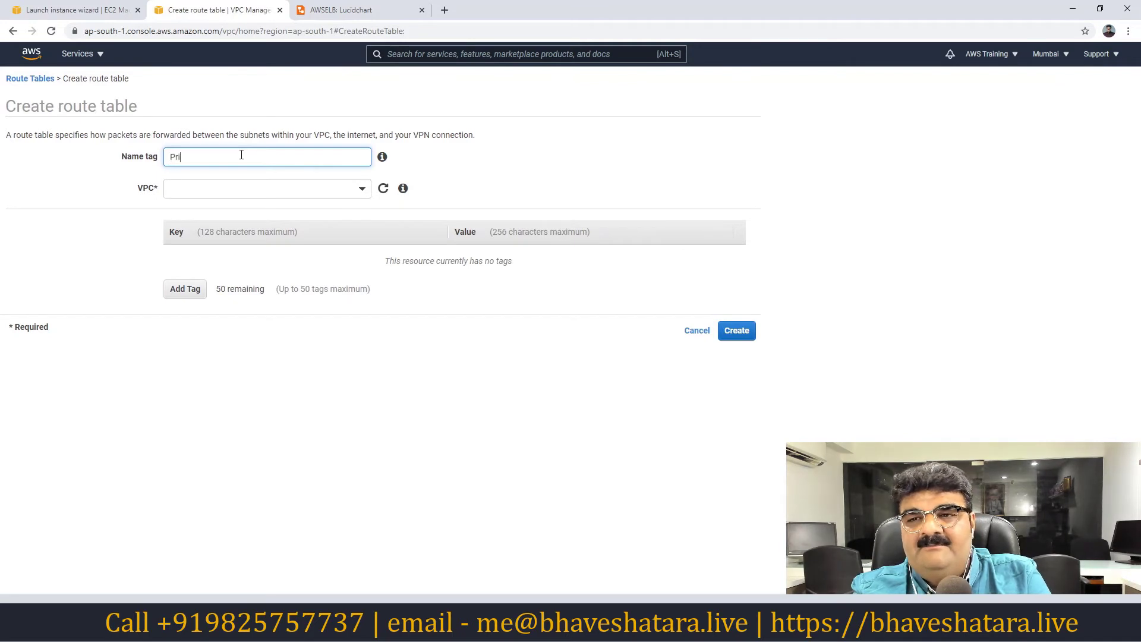
pyautogui.write('Private Rou')
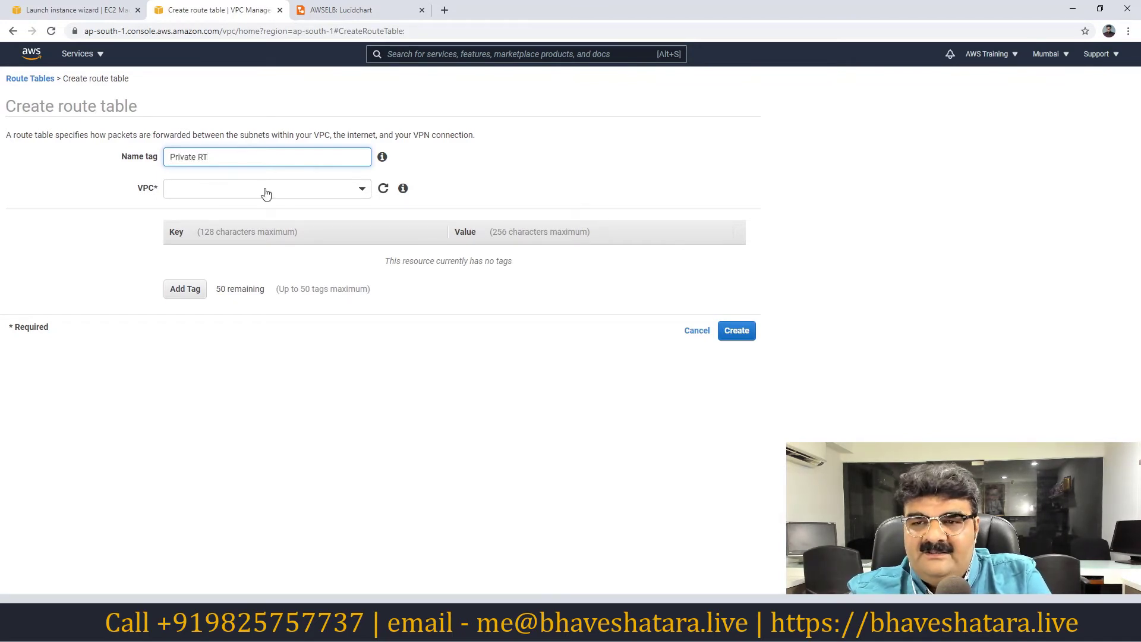
pyautogui.click(336, 188)
pyautogui.click(232, 239)
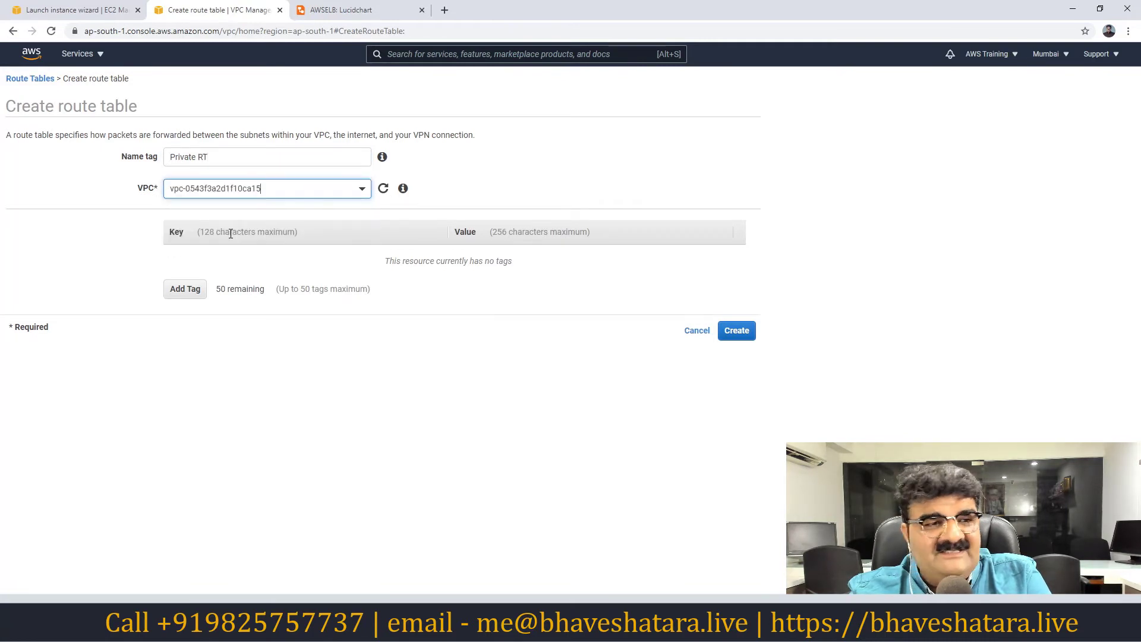
pyautogui.click(746, 334)
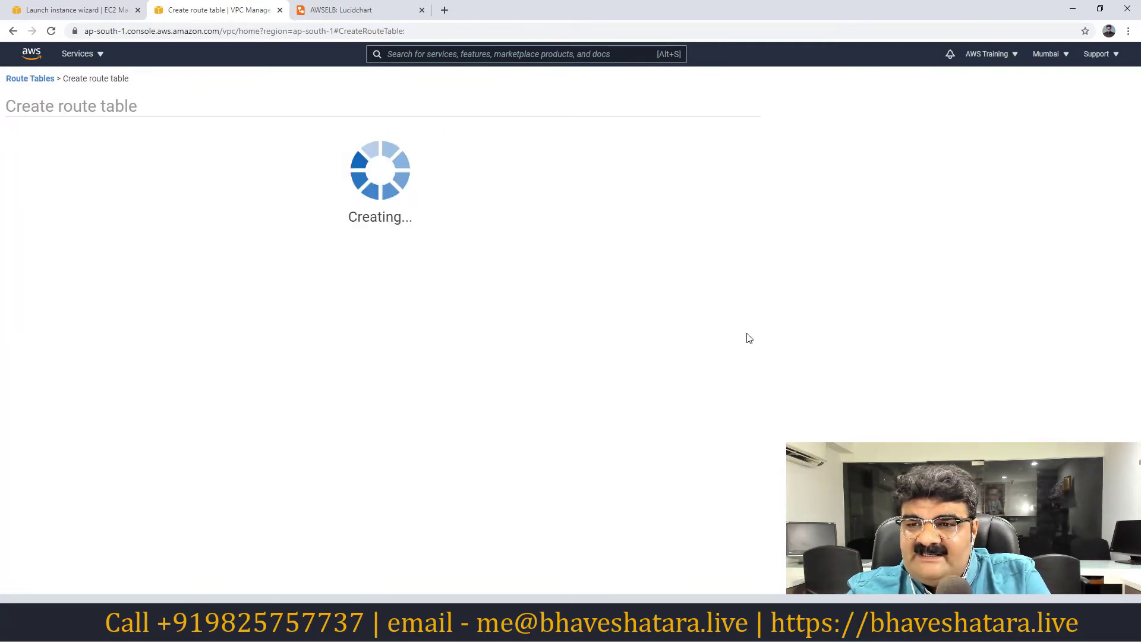
pyautogui.click(545, 211)
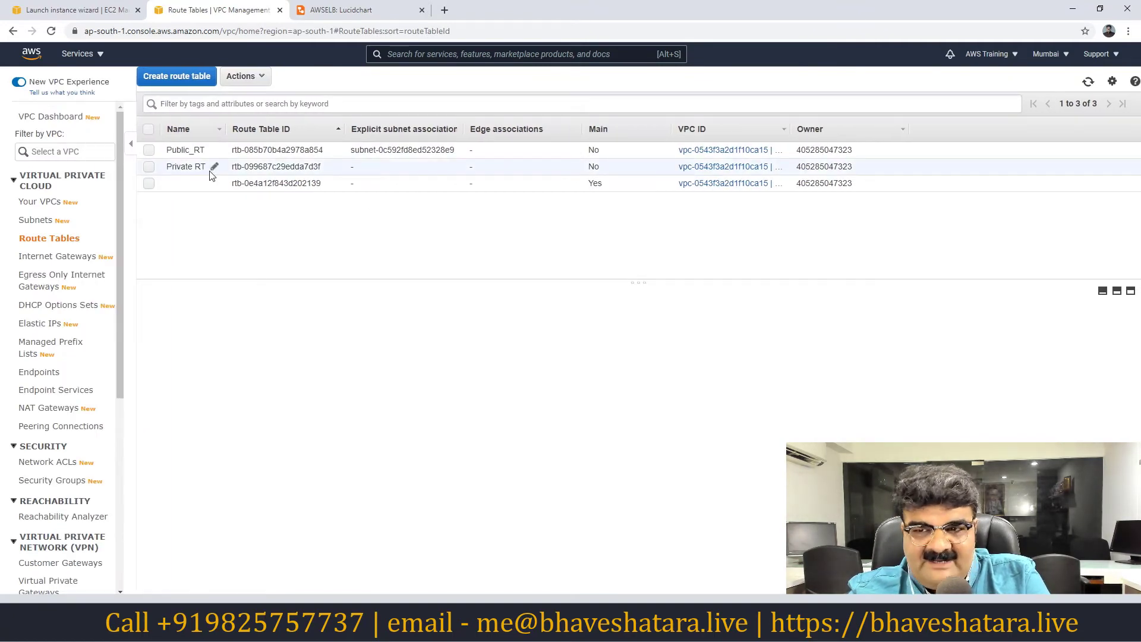
# - Associate the Private Subnet with the Private RT route table and save the subnet association
pyautogui.click(343, 10)
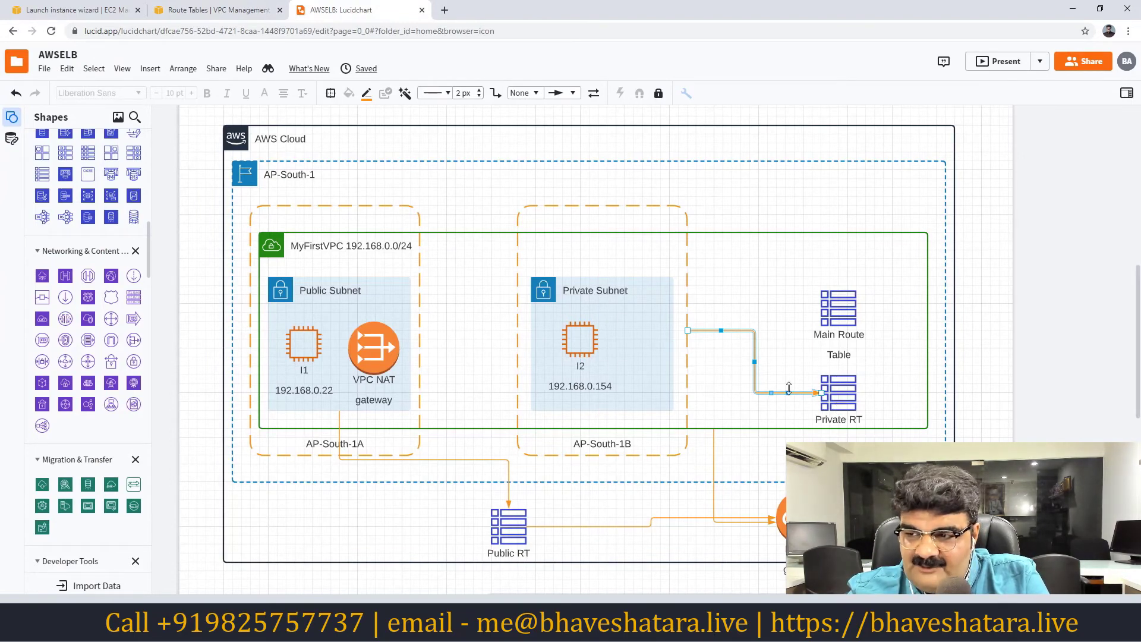
pyautogui.click(220, 13)
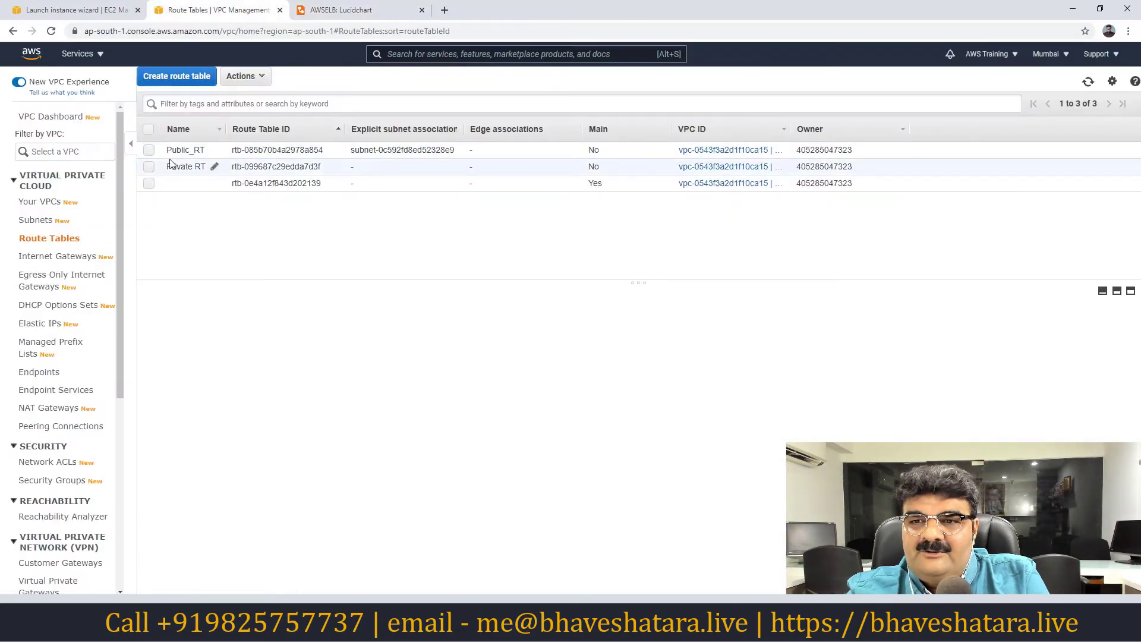
pyautogui.click(149, 168)
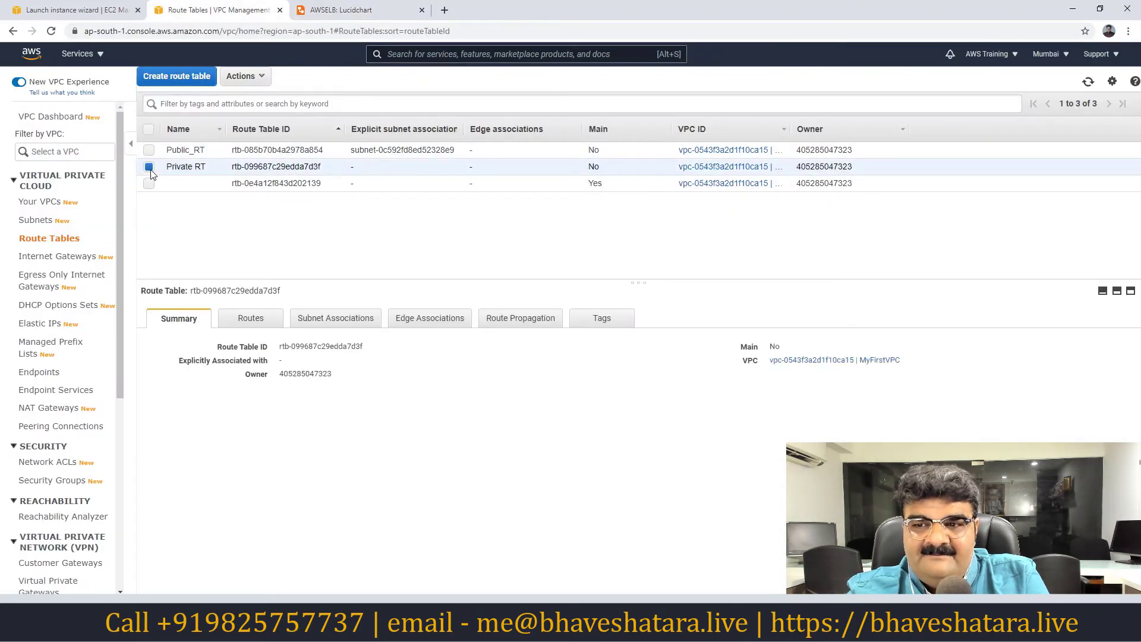
pyautogui.click(346, 330)
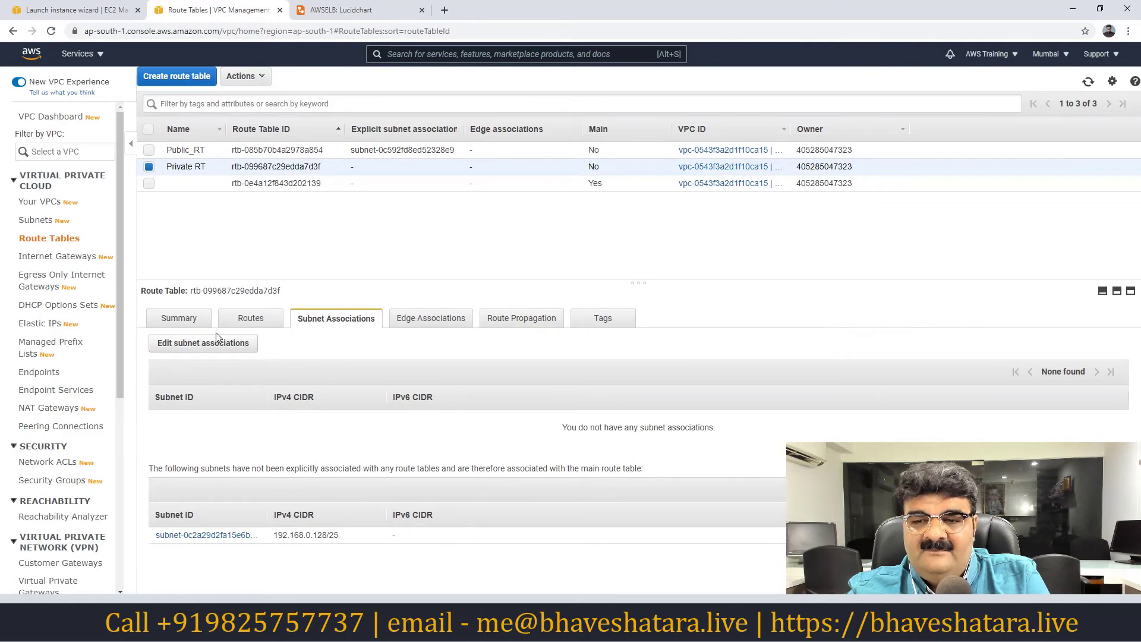
pyautogui.click(202, 344)
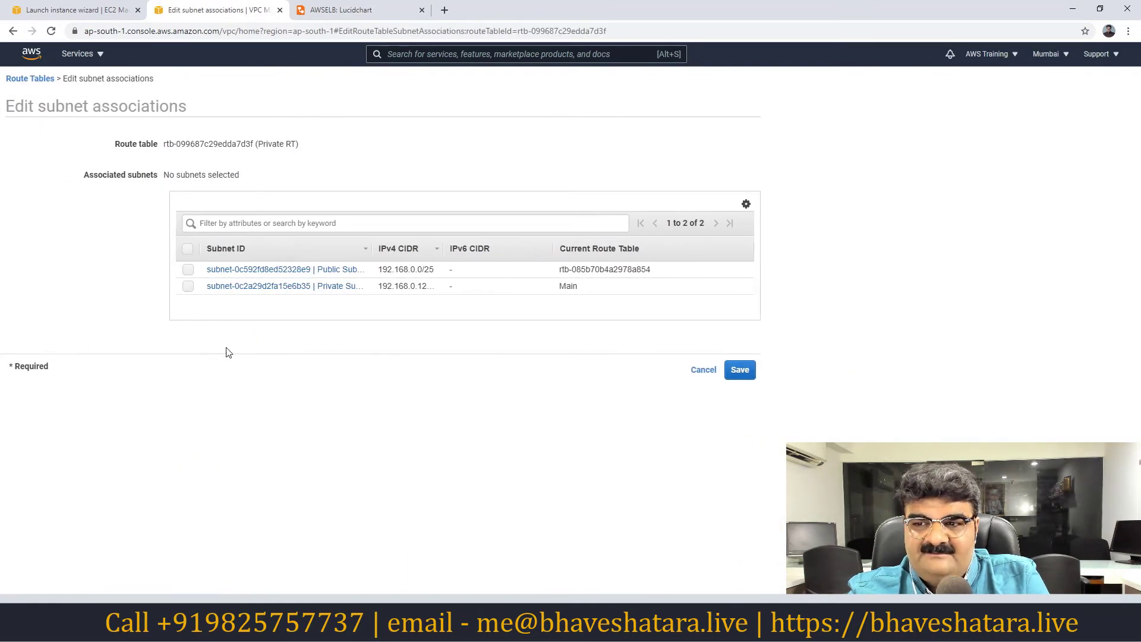
pyautogui.moveTo(374, 249); pyautogui.dragTo(471, 251)
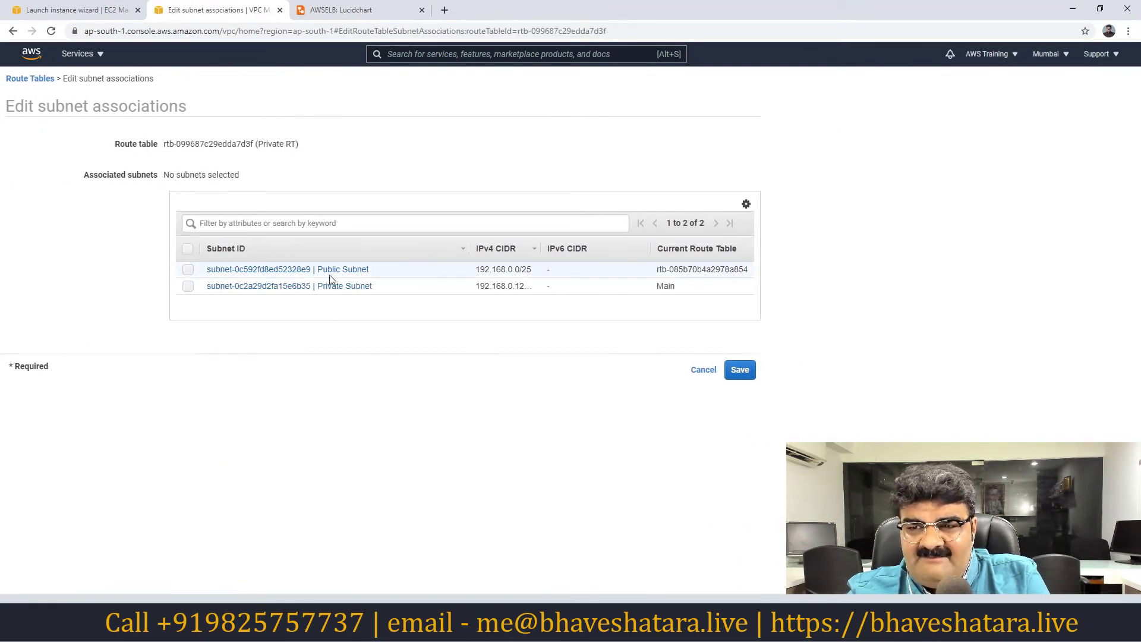
pyautogui.click(188, 287)
pyautogui.click(740, 372)
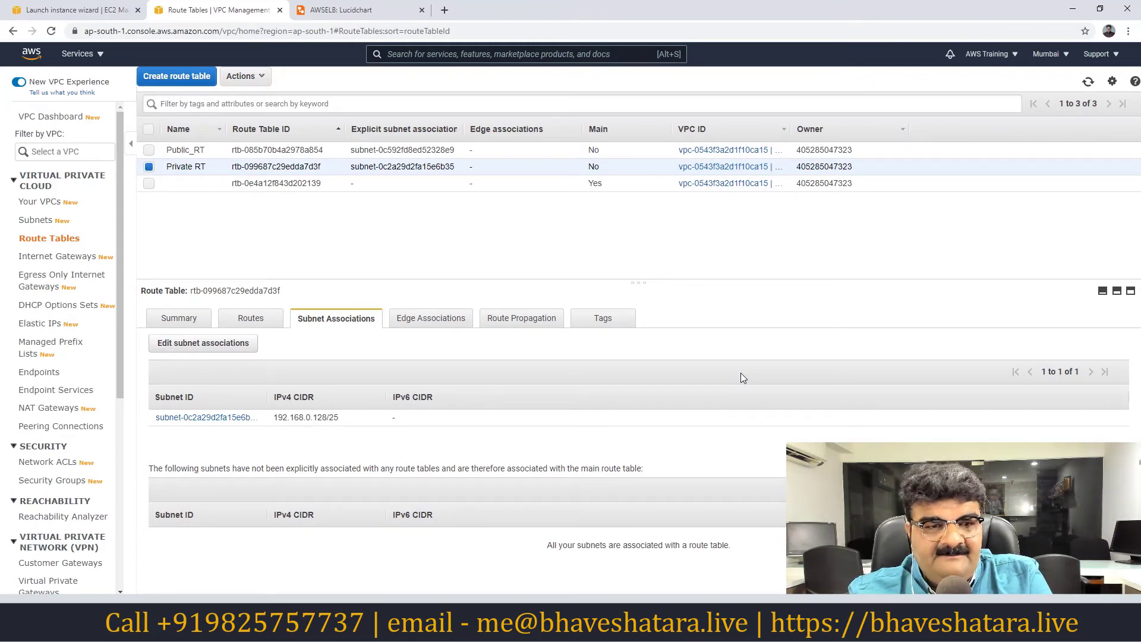
# - In Lucidchart, connect Private RT to the VPC NAT gateway with an arrow pointing at the gateway
pyautogui.click(357, 10)
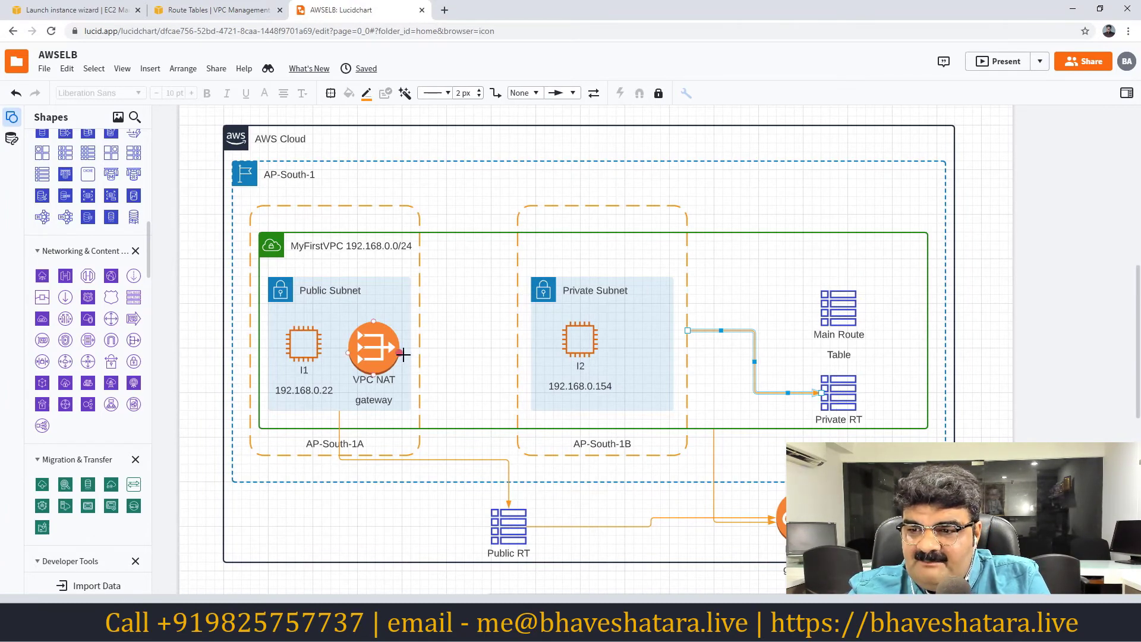
pyautogui.moveTo(404, 355); pyautogui.dragTo(839, 397)
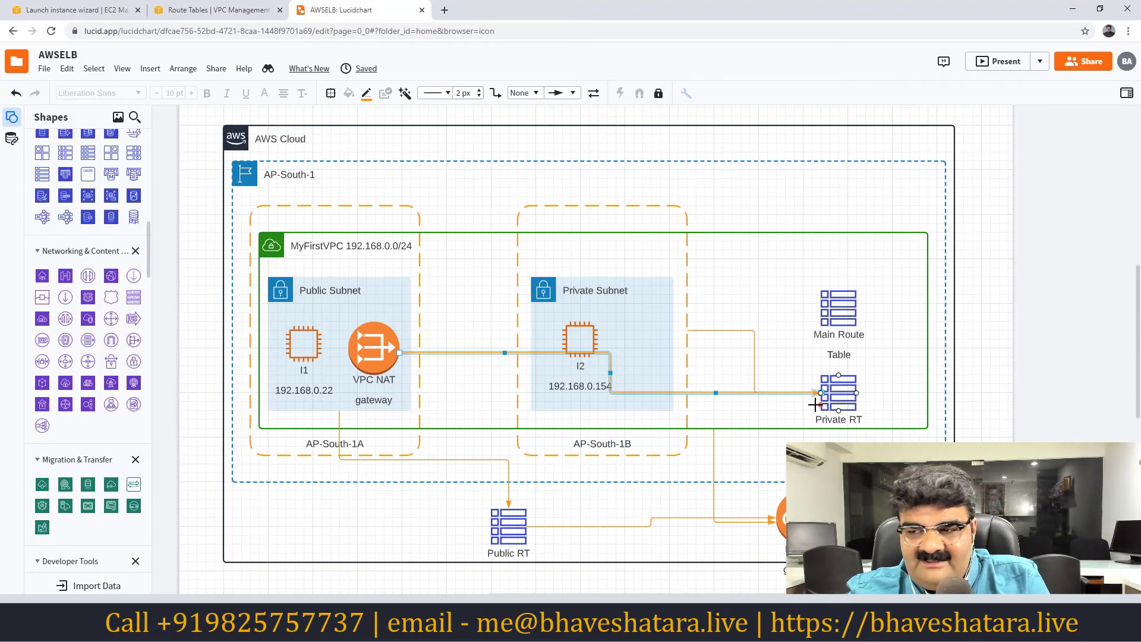
pyautogui.hotkey('ctrl', 'z')
pyautogui.moveTo(821, 404); pyautogui.dragTo(400, 353)
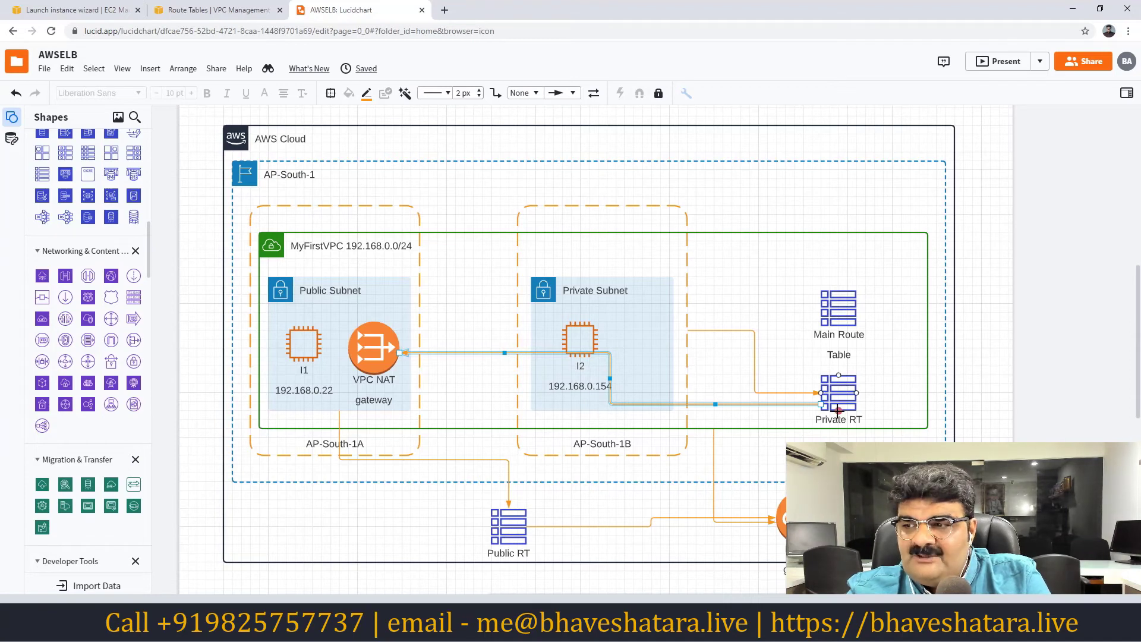
# - In the AWS VPC console, add a 0.0.0.0/0 route targeting the mynat NAT gateway to Private RT and save it
pyautogui.click(217, 10)
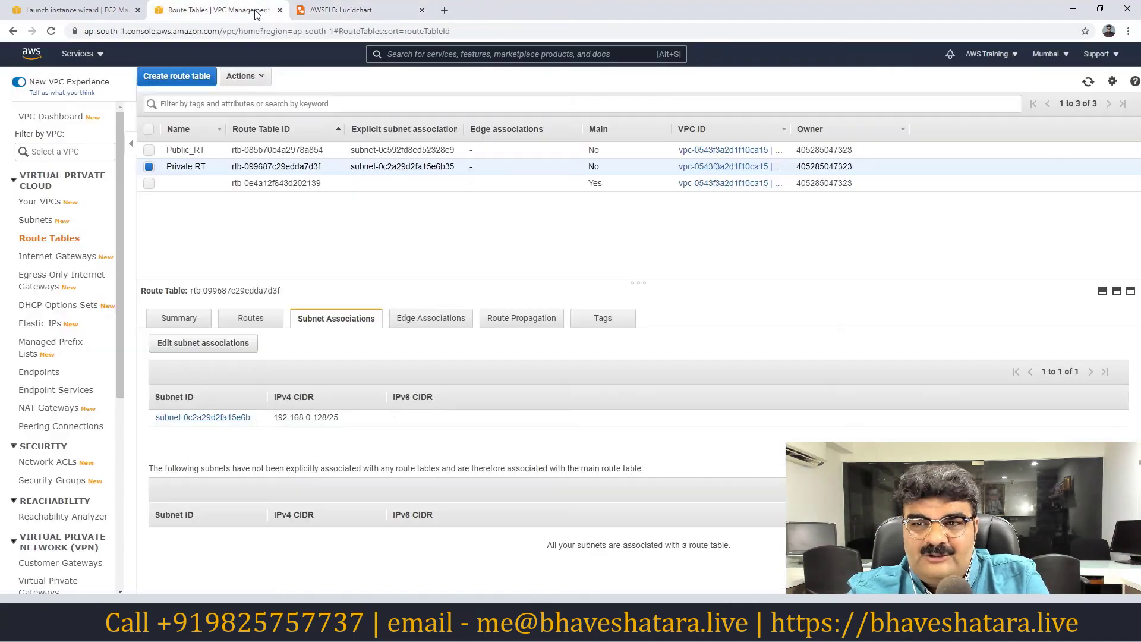
pyautogui.click(251, 319)
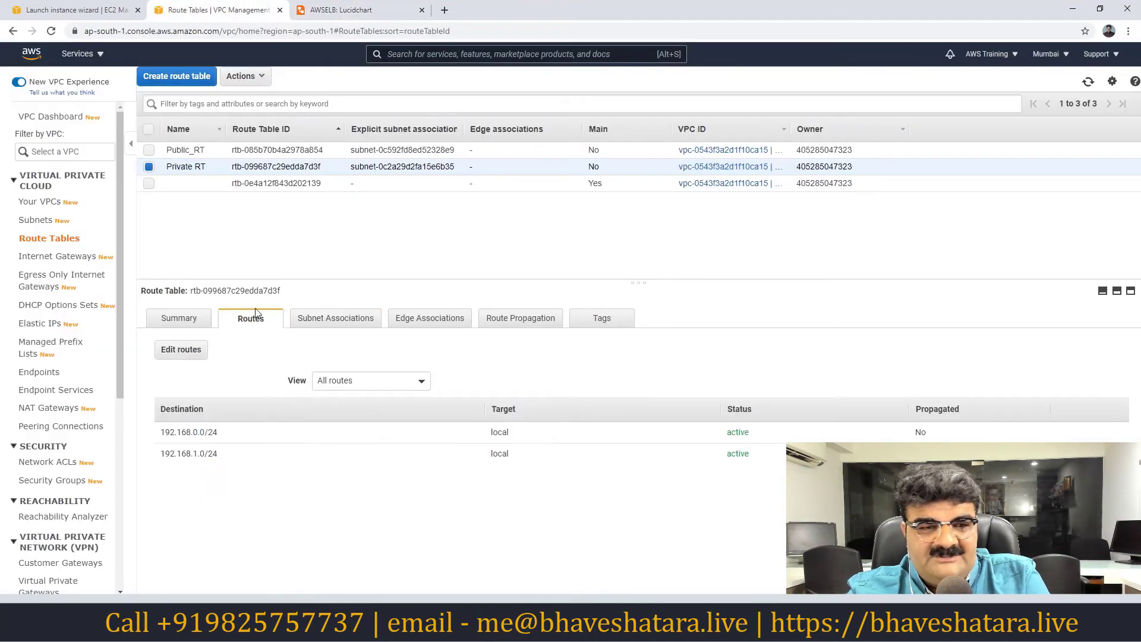
pyautogui.click(181, 350)
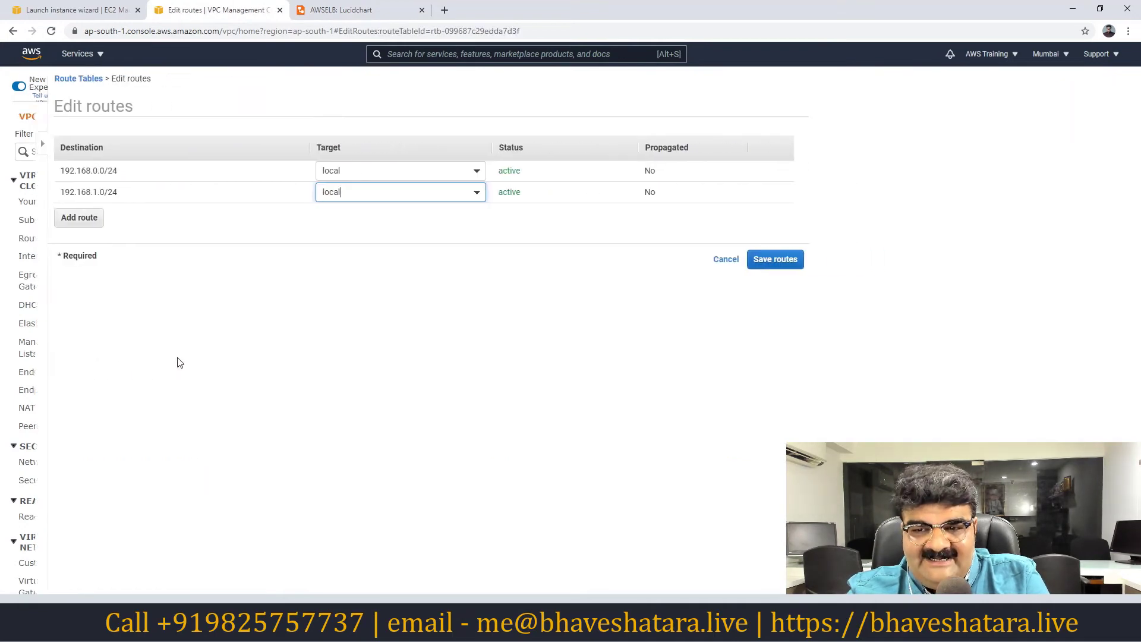
pyautogui.click(19, 218)
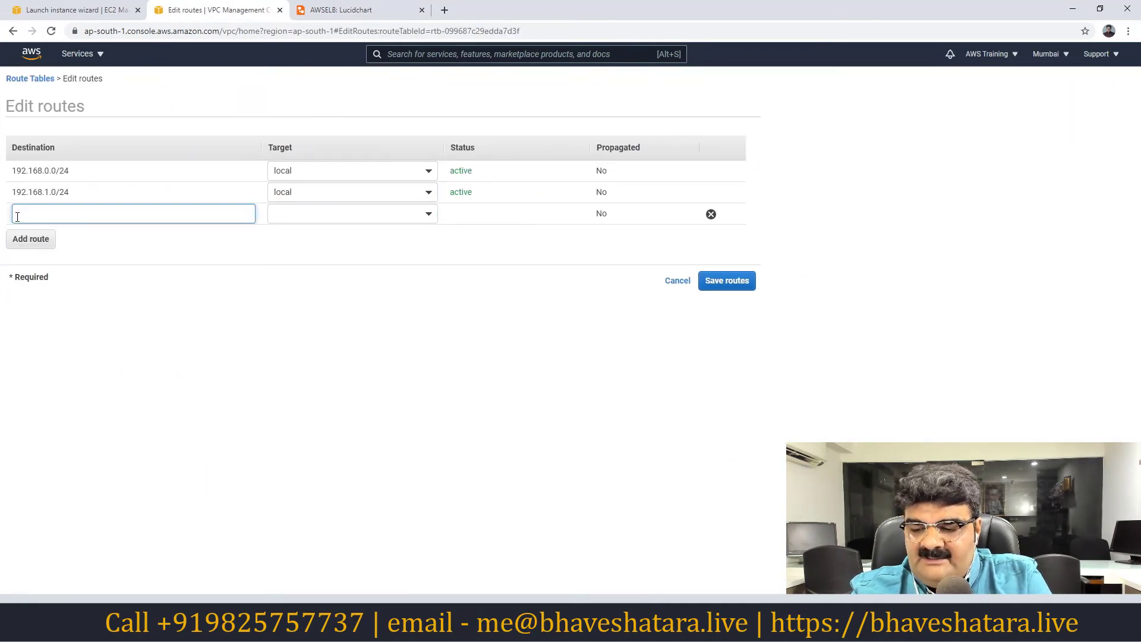
pyautogui.write('0.0.0')
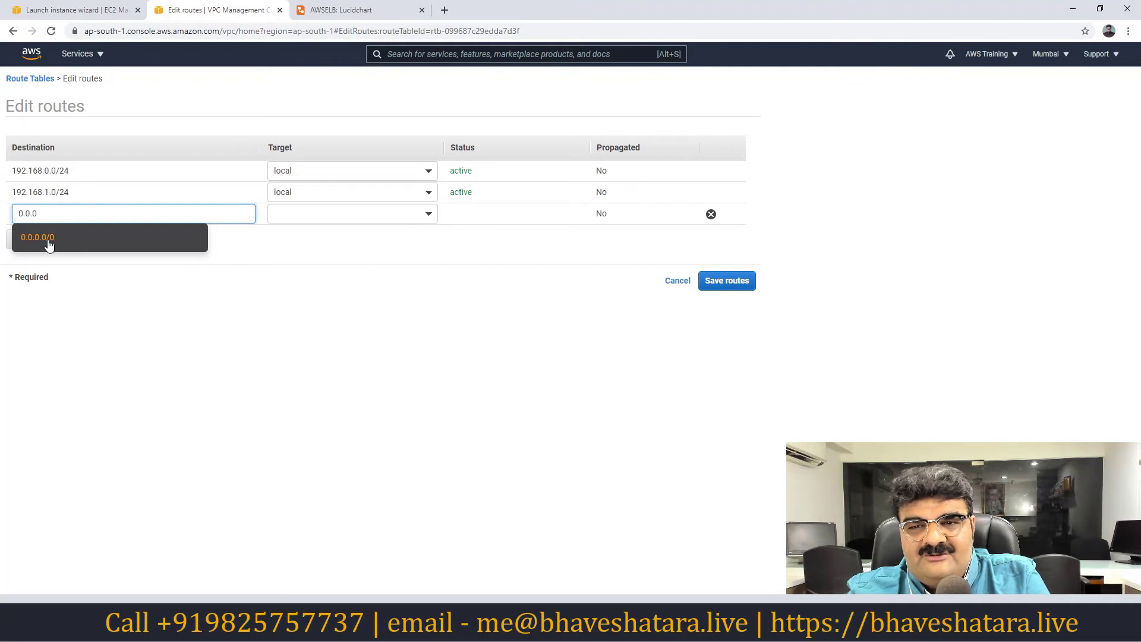
pyautogui.click(48, 241)
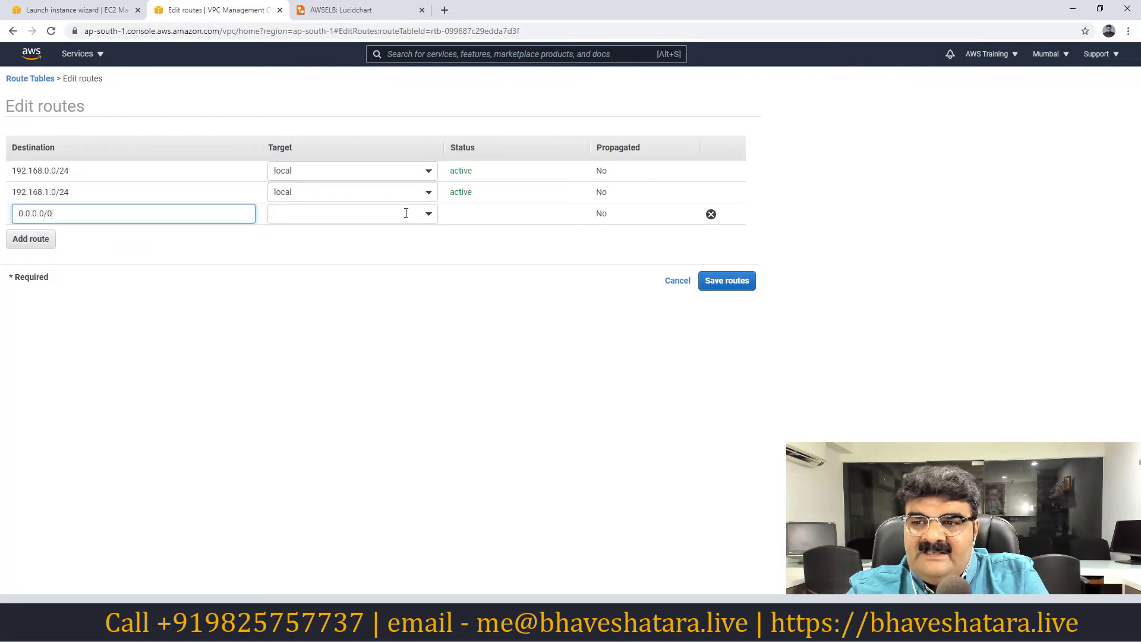
pyautogui.click(424, 214)
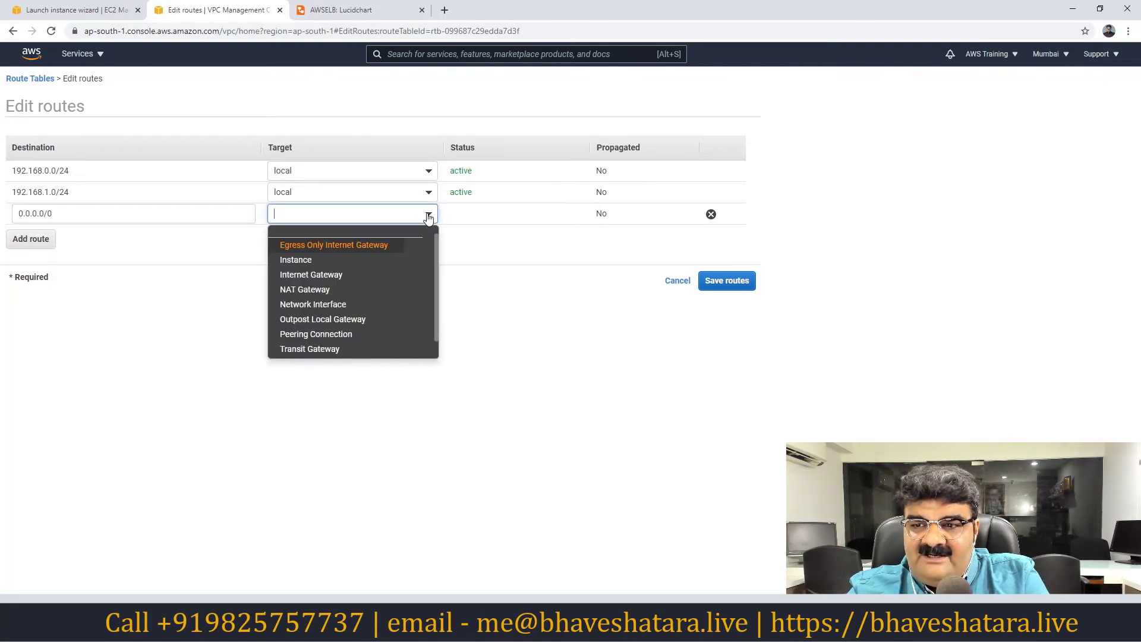
pyautogui.click(321, 291)
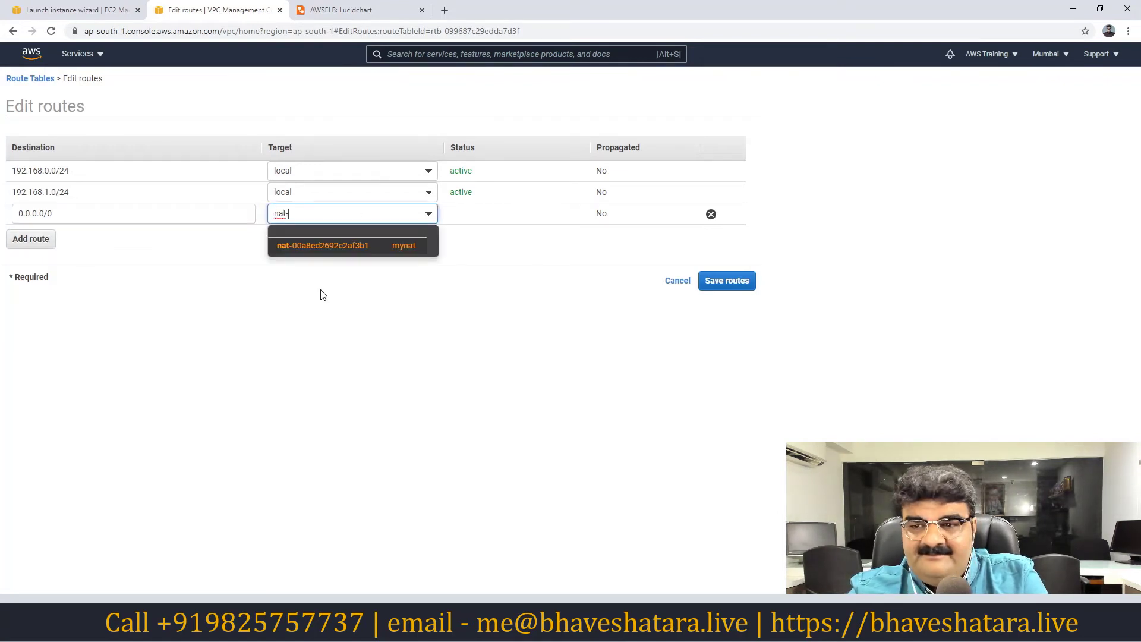
pyautogui.click(374, 255)
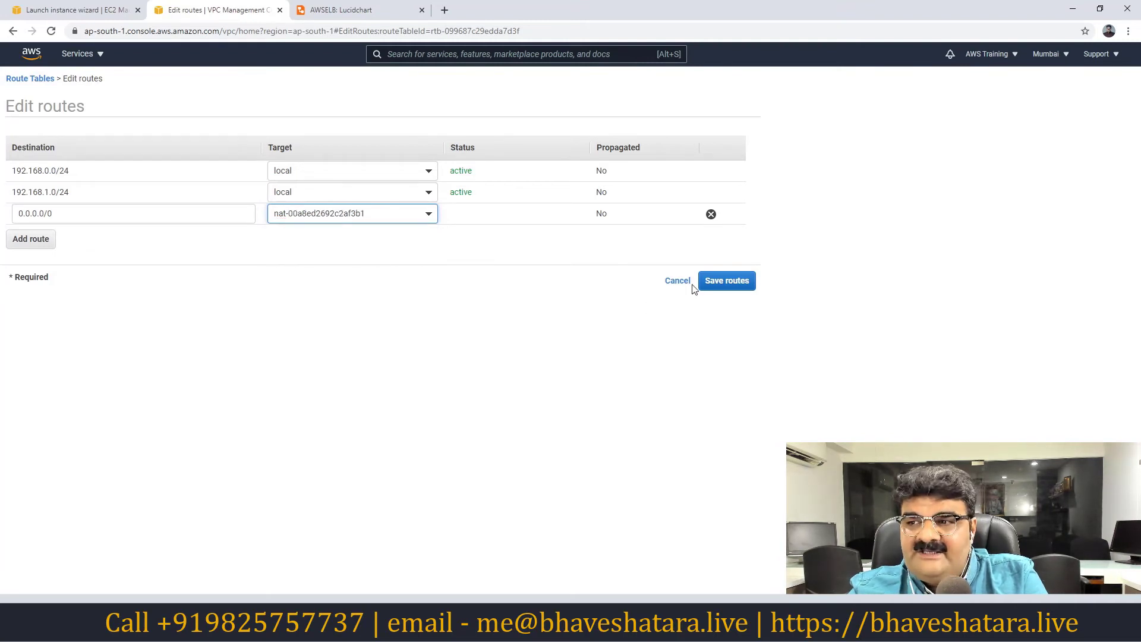
pyautogui.click(722, 280)
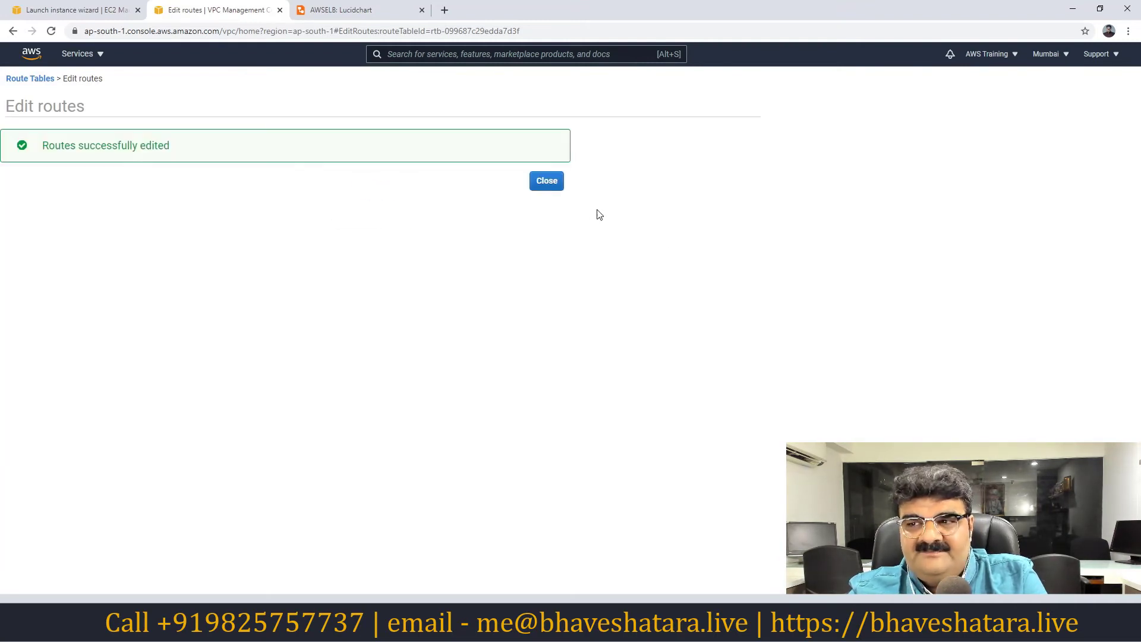
pyautogui.click(545, 180)
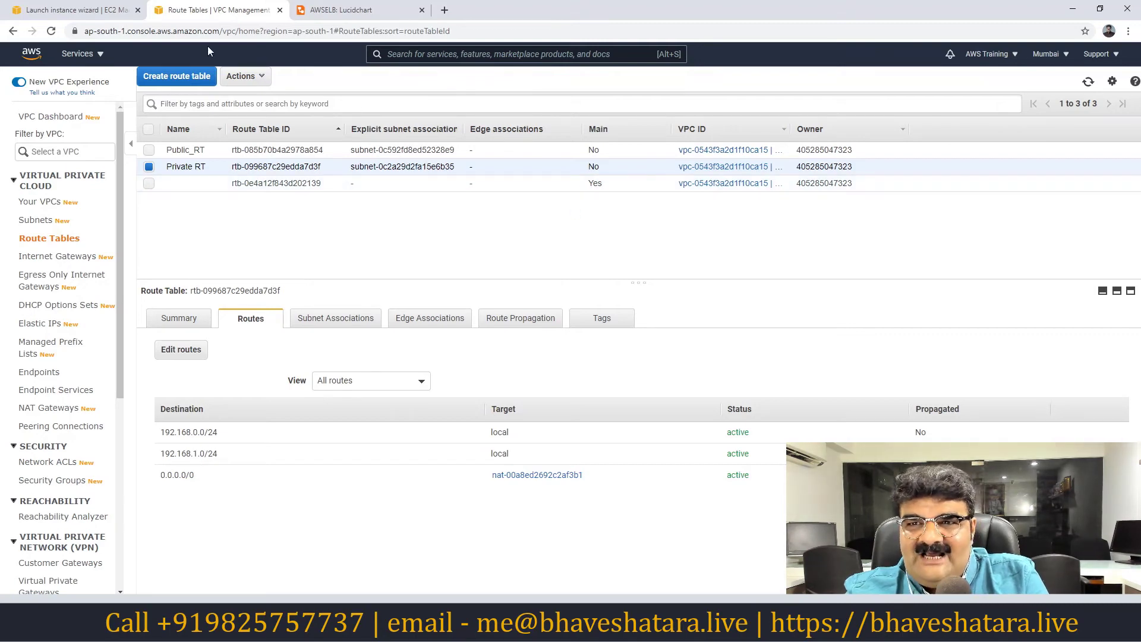
# - Review the routing diagram in Lucidchart and check the continuous ping to 8.8.8.8 in the 192.168.0.154 remote desktop session
pyautogui.click(337, 10)
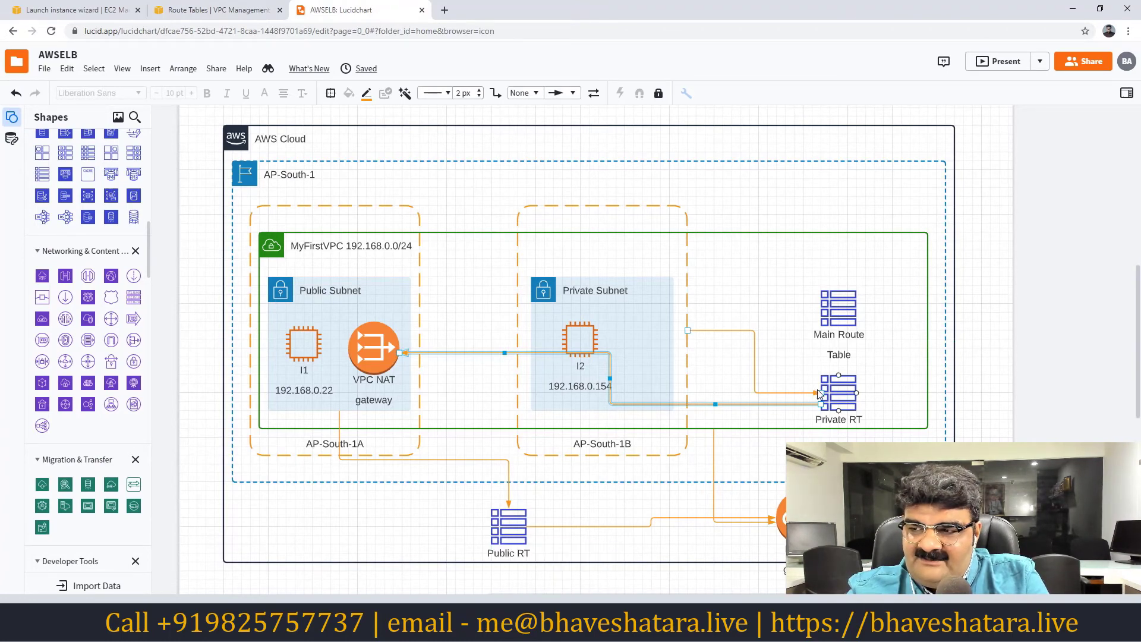
pyautogui.moveTo(553, 629)
pyautogui.click(553, 573)
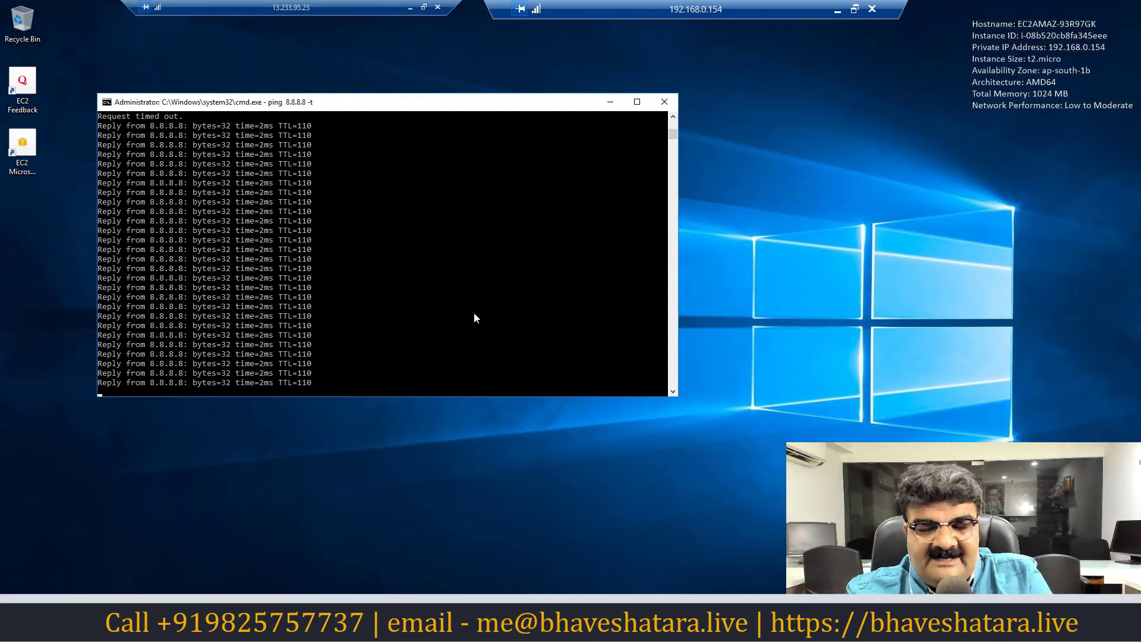
# - Open Internet Explorer on the private instance, postpone its initial setup, and go to google.com, accepting the secure connection alert
pyautogui.press('super')
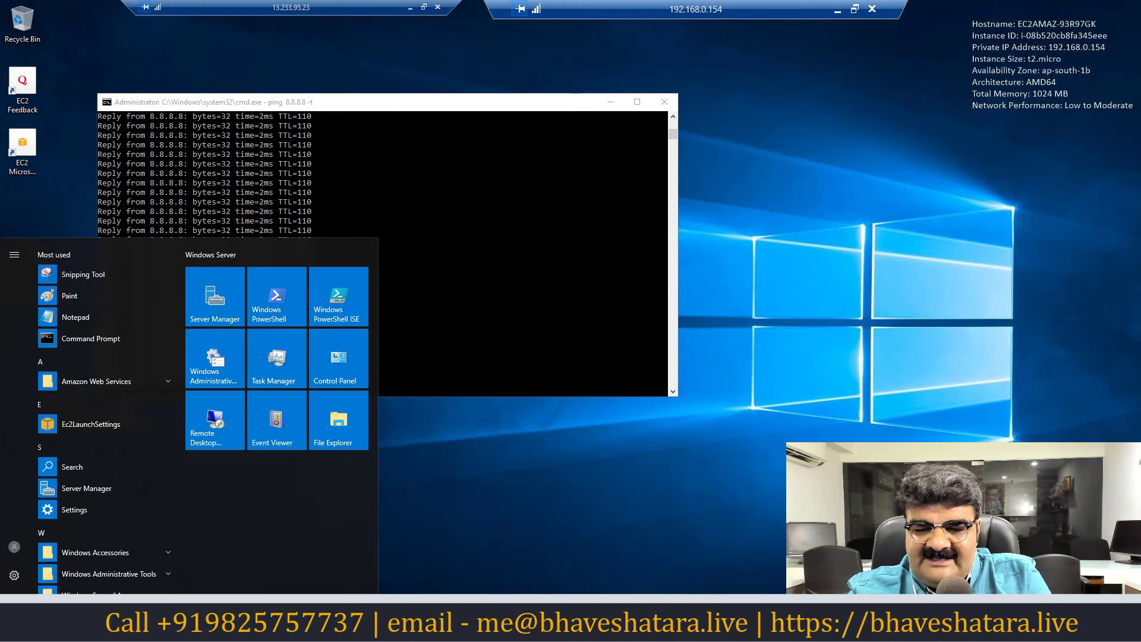
pyautogui.click(100, 630)
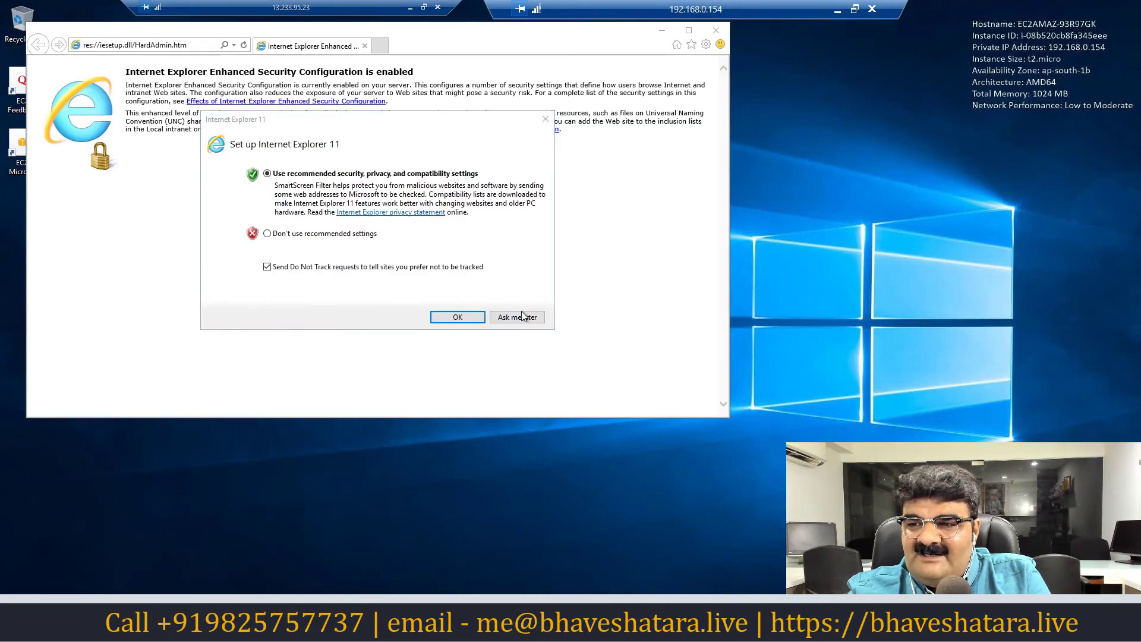
pyautogui.click(517, 317)
pyautogui.click(200, 47)
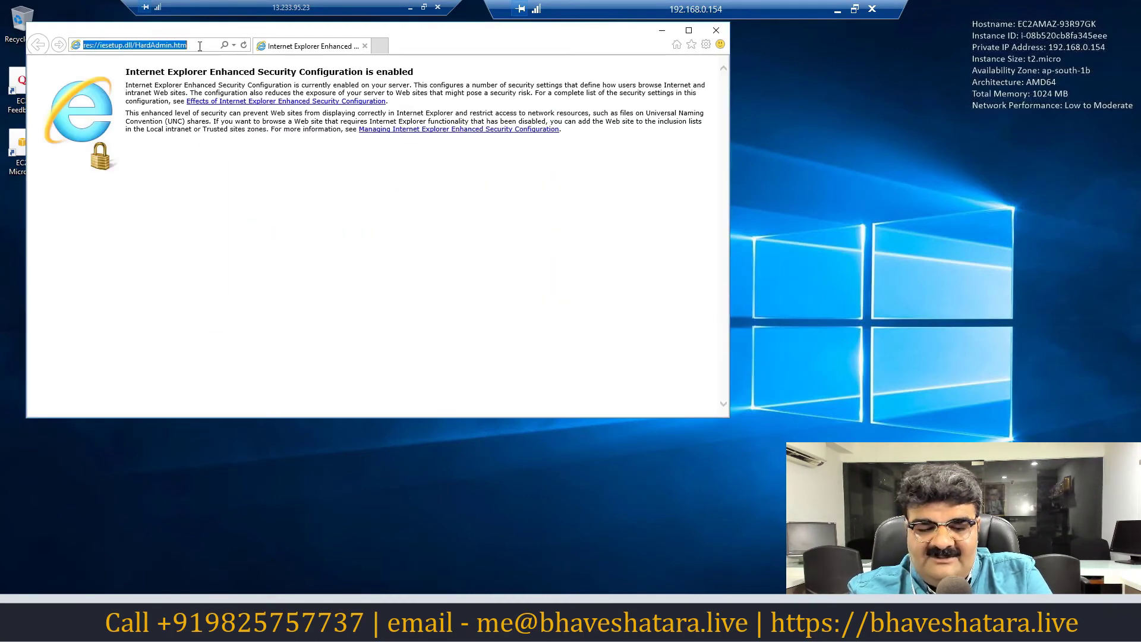
pyautogui.write('google')
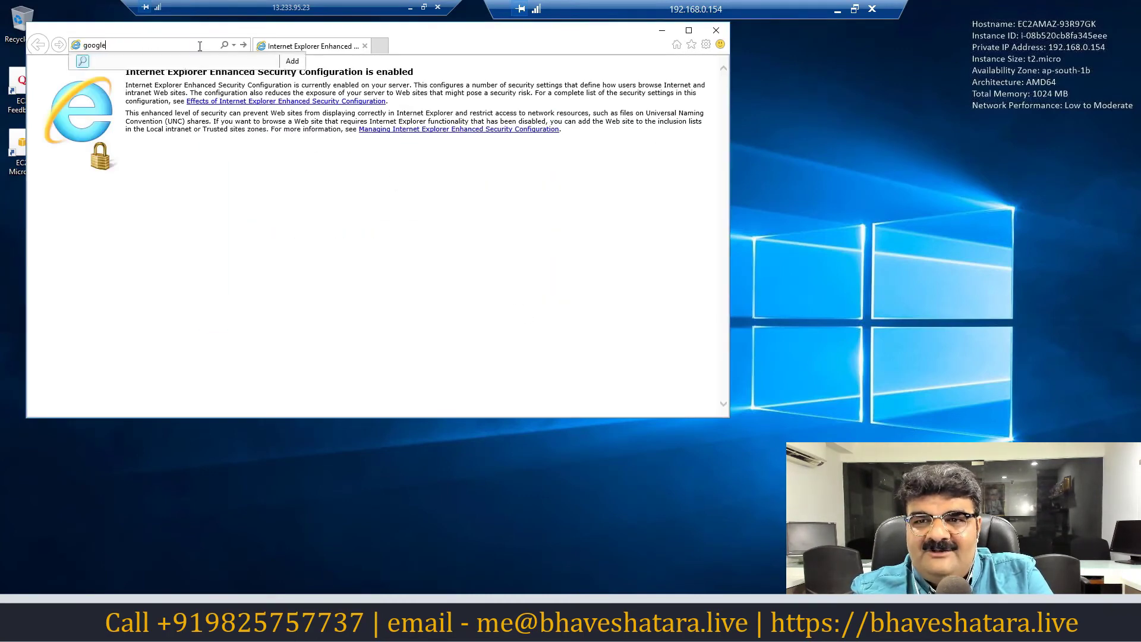
pyautogui.write('.com')
pyautogui.press('Return')
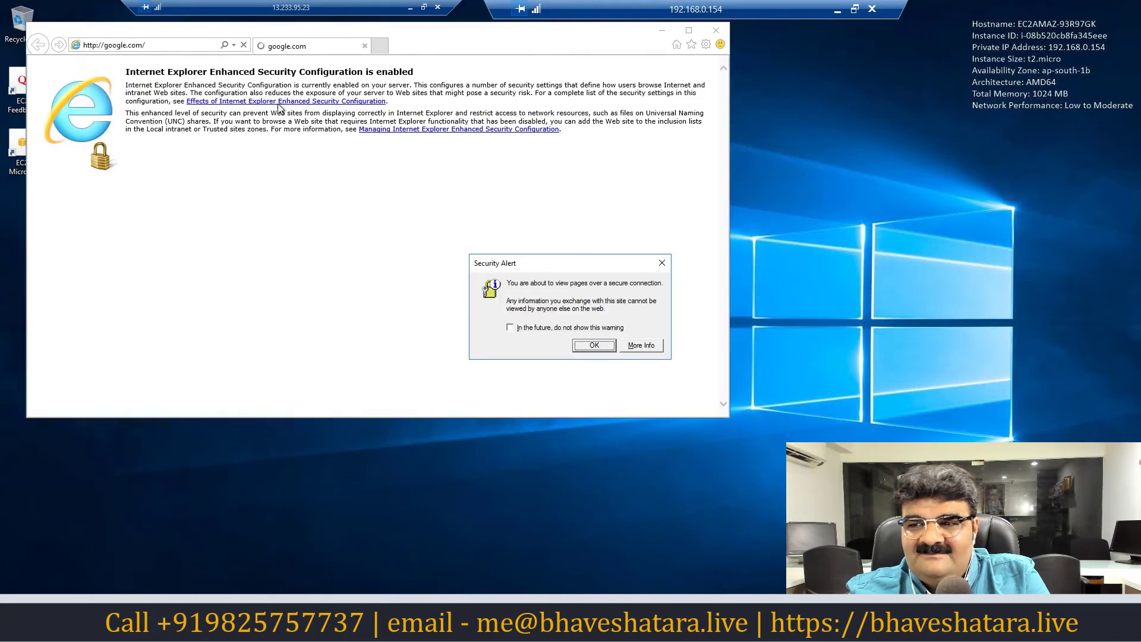
pyautogui.click(602, 348)
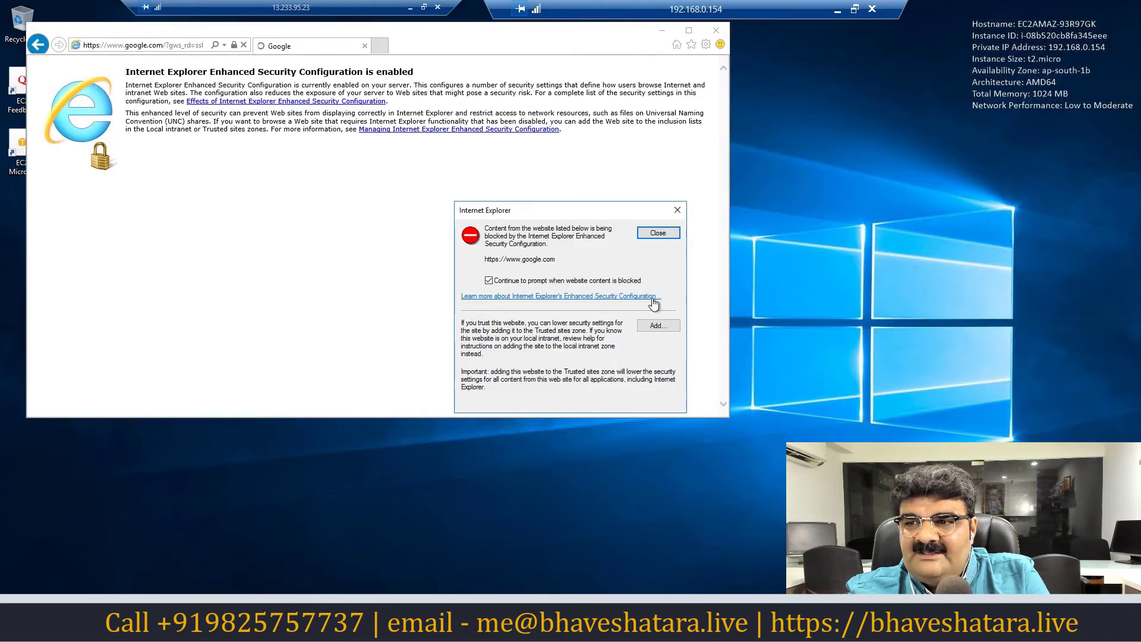
pyautogui.click(657, 327)
pyautogui.click(654, 299)
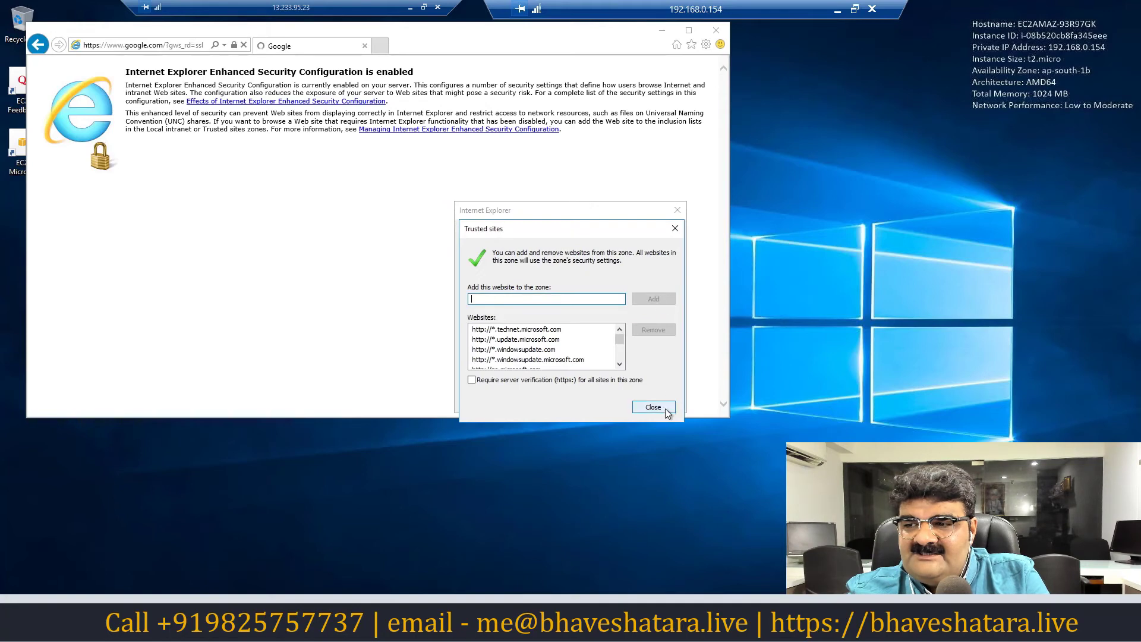
pyautogui.click(653, 407)
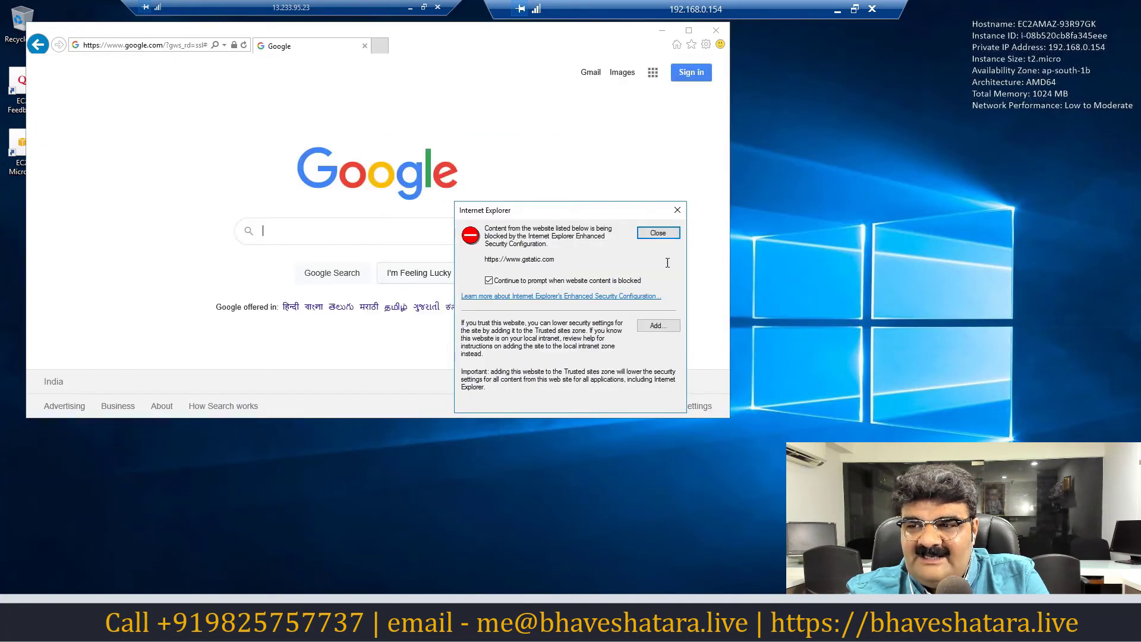
pyautogui.click(654, 235)
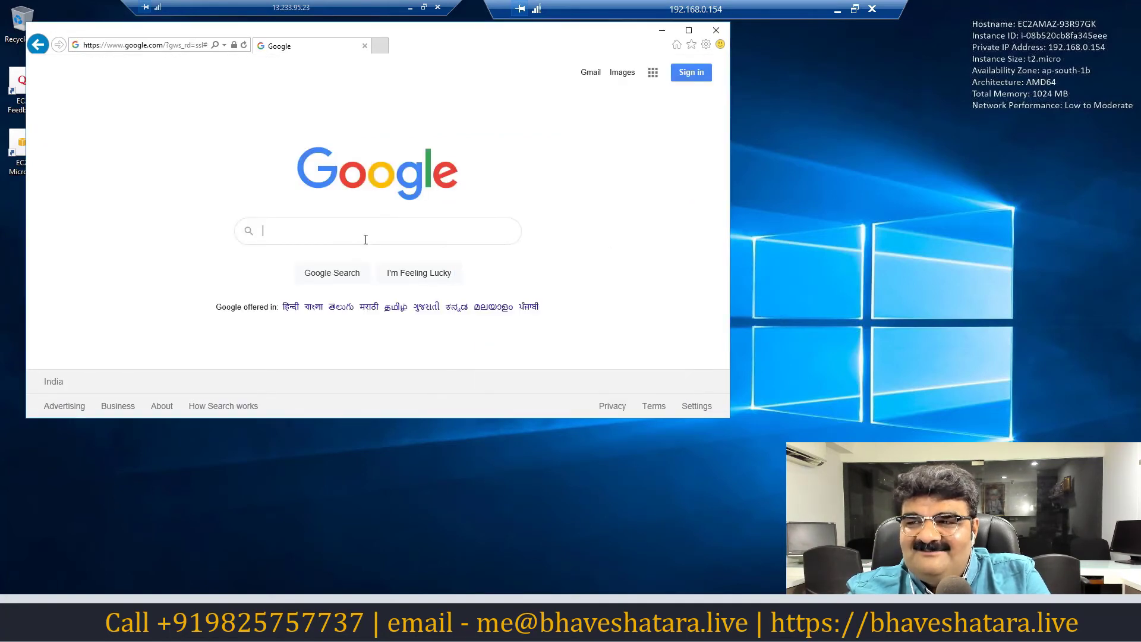
# - Search Google for "what is my ip" from the private instance
pyautogui.click(317, 235)
pyautogui.write('what is ')
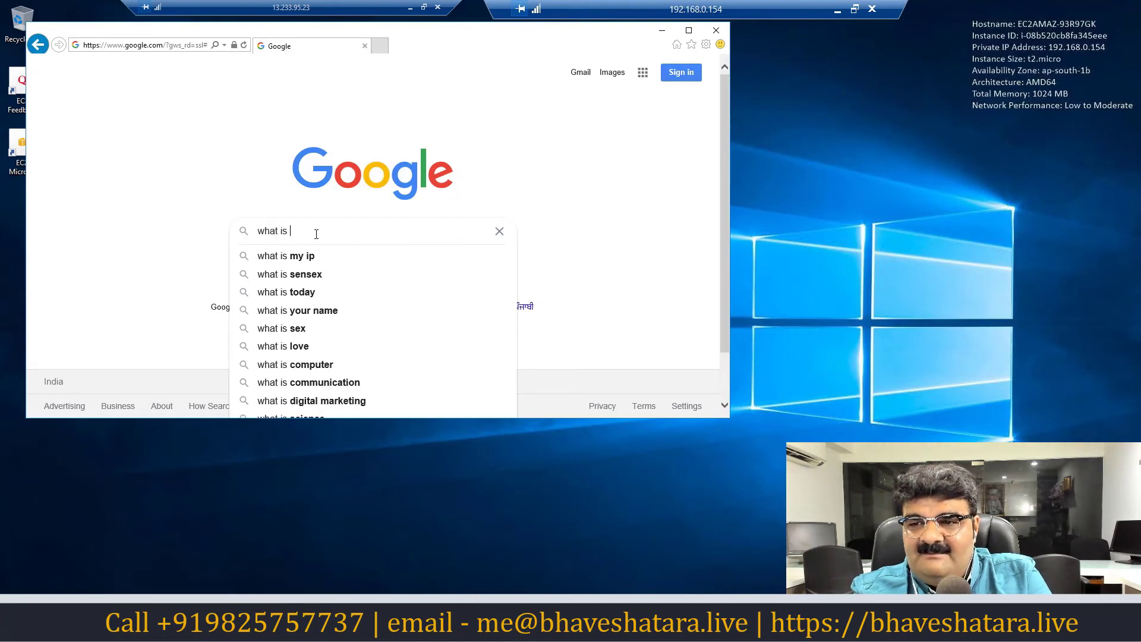
pyautogui.write('my ip')
pyautogui.press('Return')
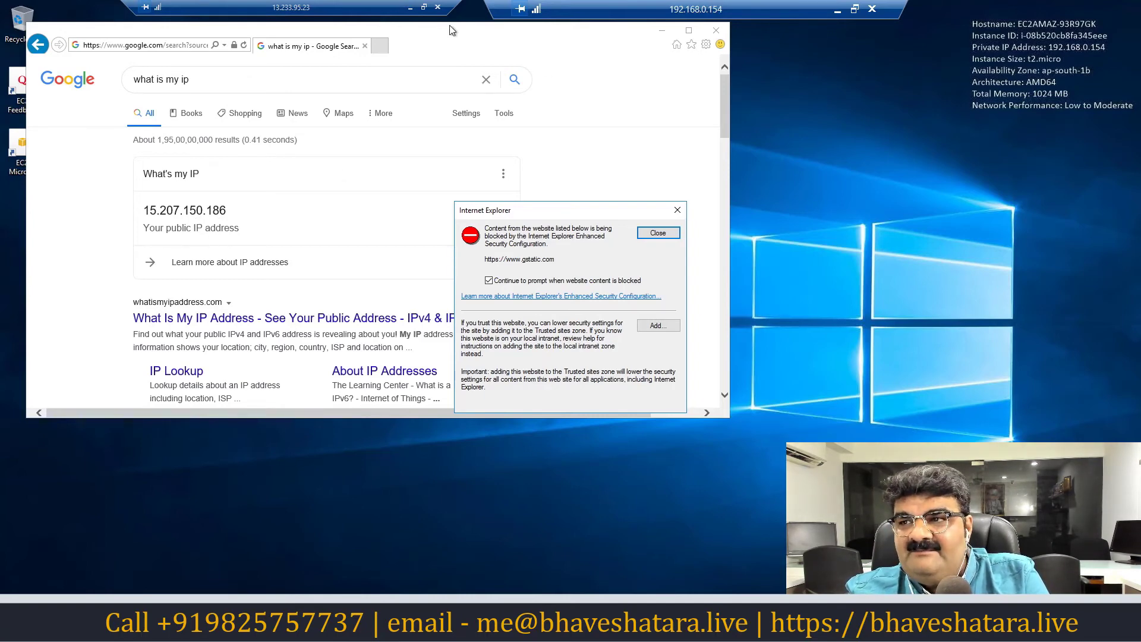
# - Compare the private instance's public IP in the remote desktop window with the Elastic IP of mynat in the AWS VPC console
pyautogui.click(424, 7)
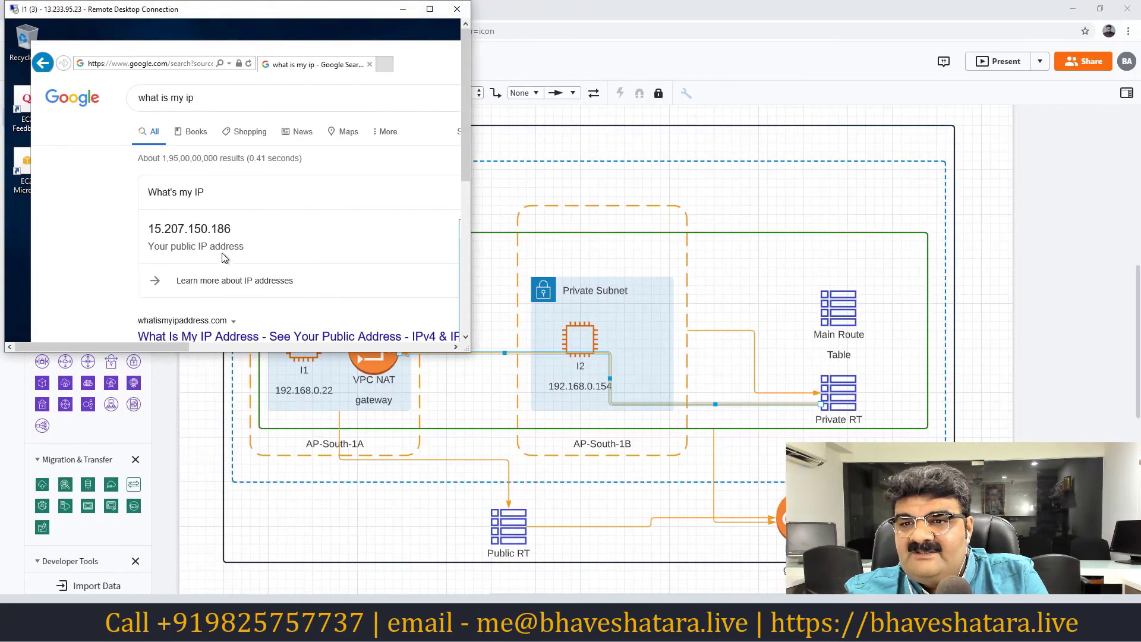
pyautogui.moveTo(232, 14); pyautogui.dragTo(808, 128)
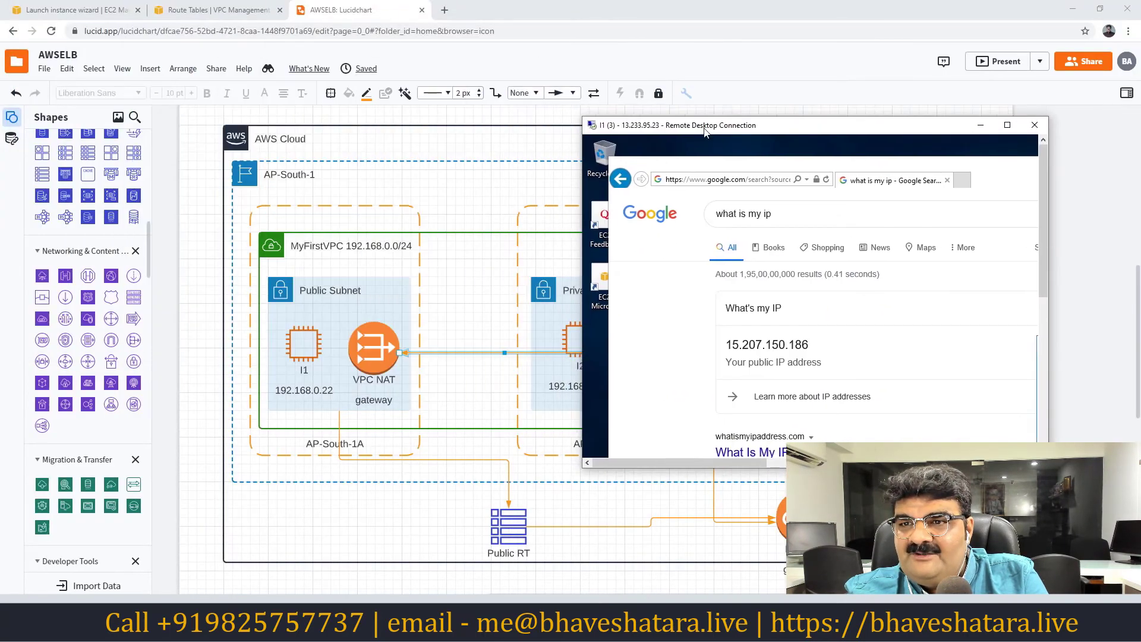
pyautogui.click(197, 12)
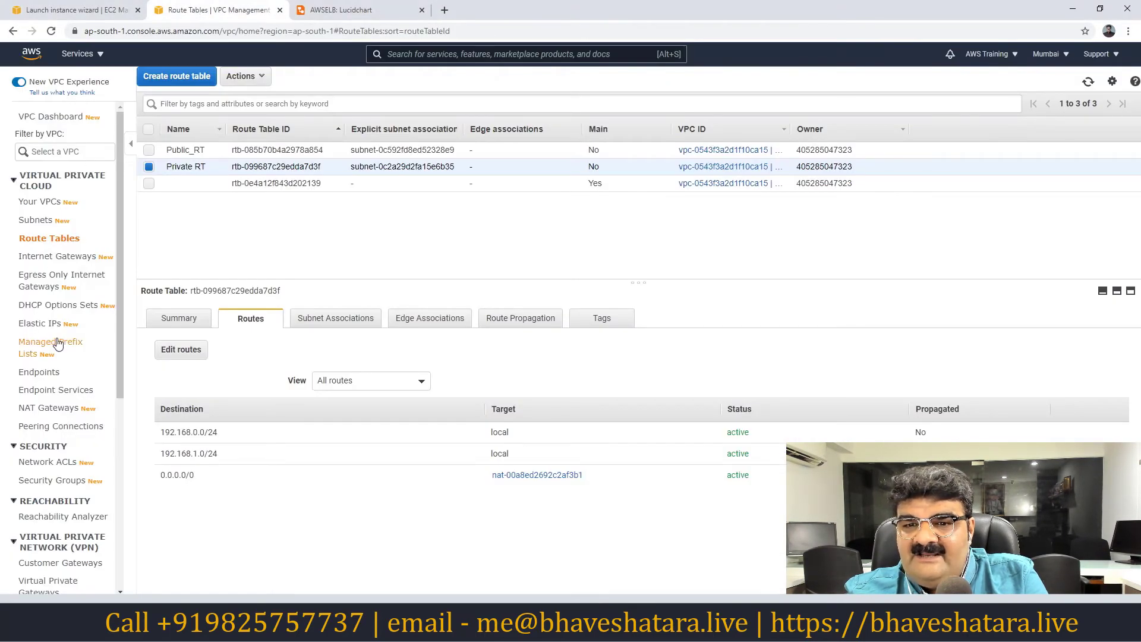
pyautogui.click(57, 411)
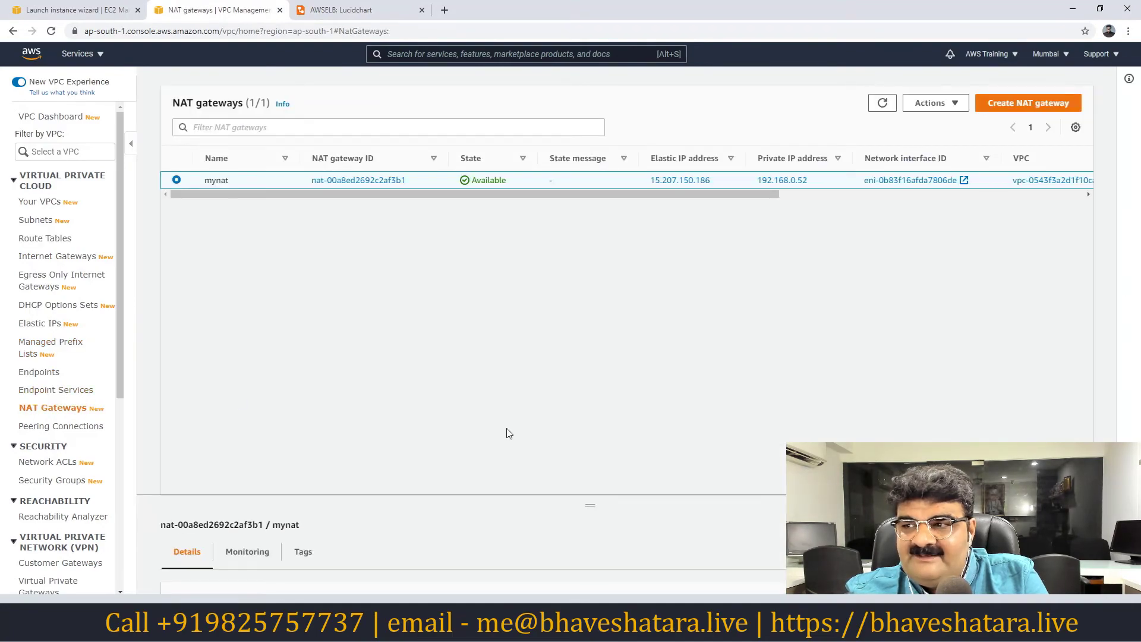
pyautogui.hotkey('alt', 'Tab')
pyautogui.hotkey('alt', 'Tab')
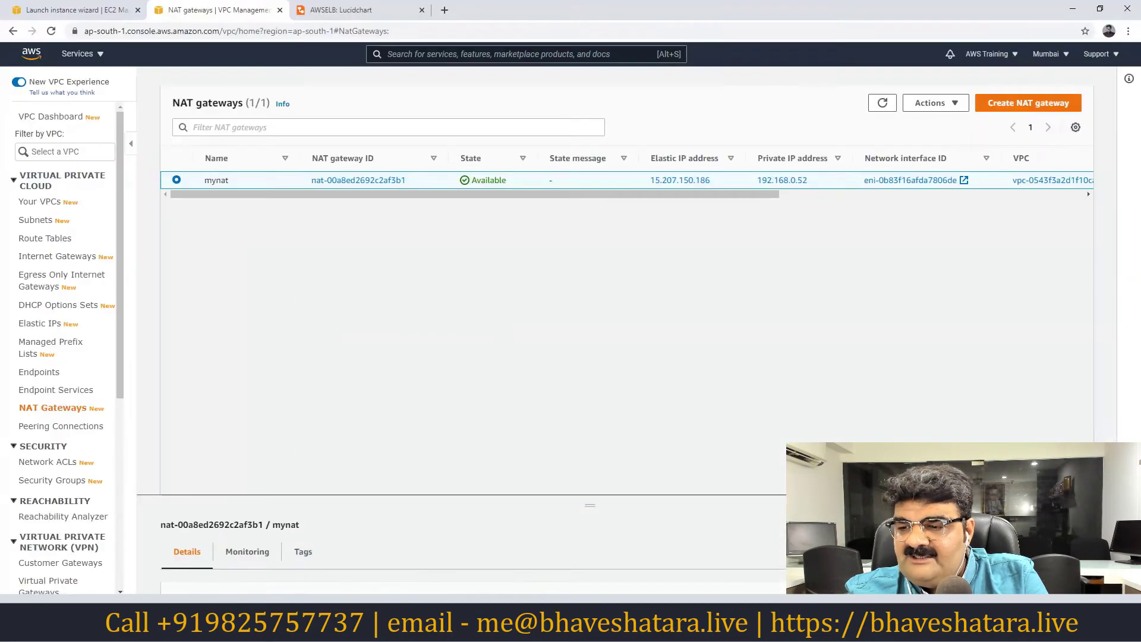
pyautogui.hotkey('alt', 'Tab')
pyautogui.moveTo(843, 134); pyautogui.dragTo(593, 252)
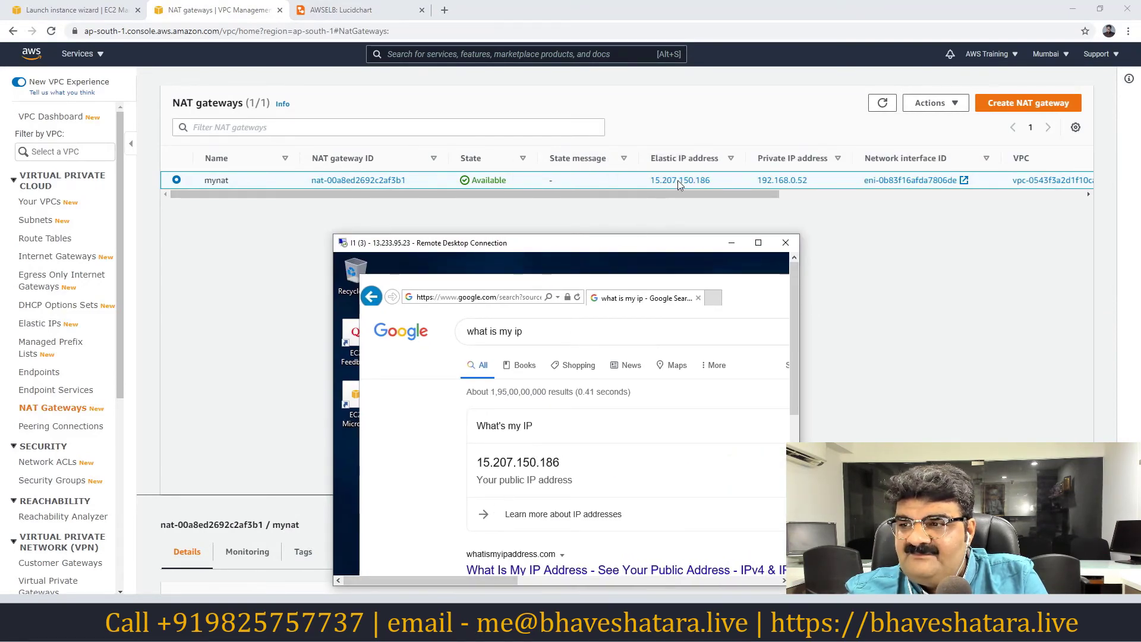
# - Return the remote desktop session to full screen and dismiss the blocked-content prompts over the Google results
pyautogui.click(759, 243)
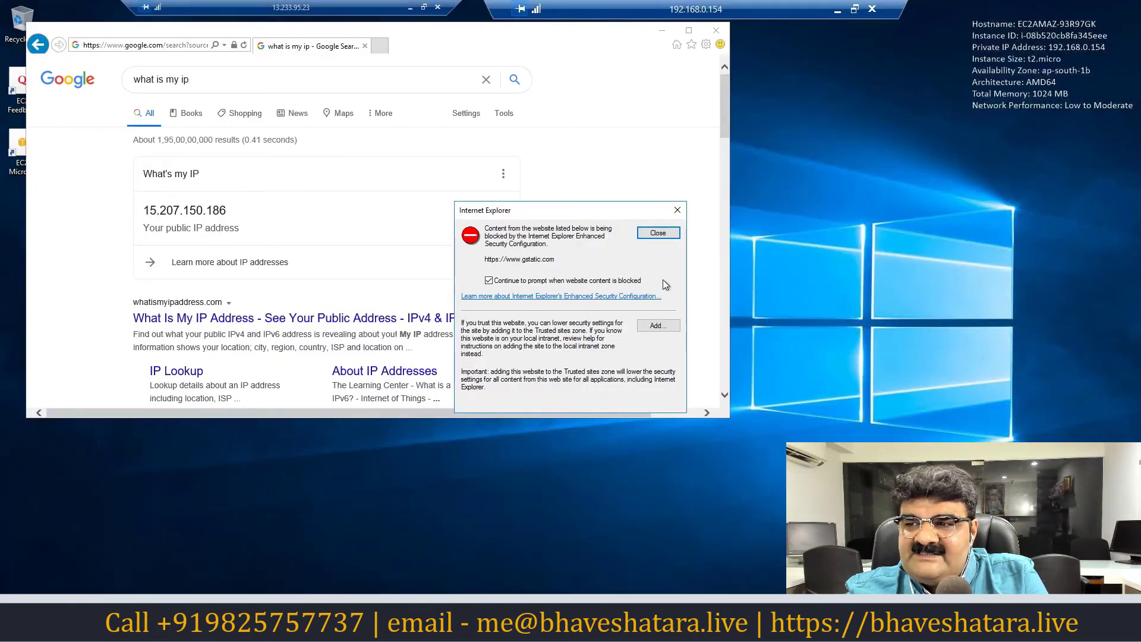
pyautogui.click(655, 325)
pyautogui.click(679, 213)
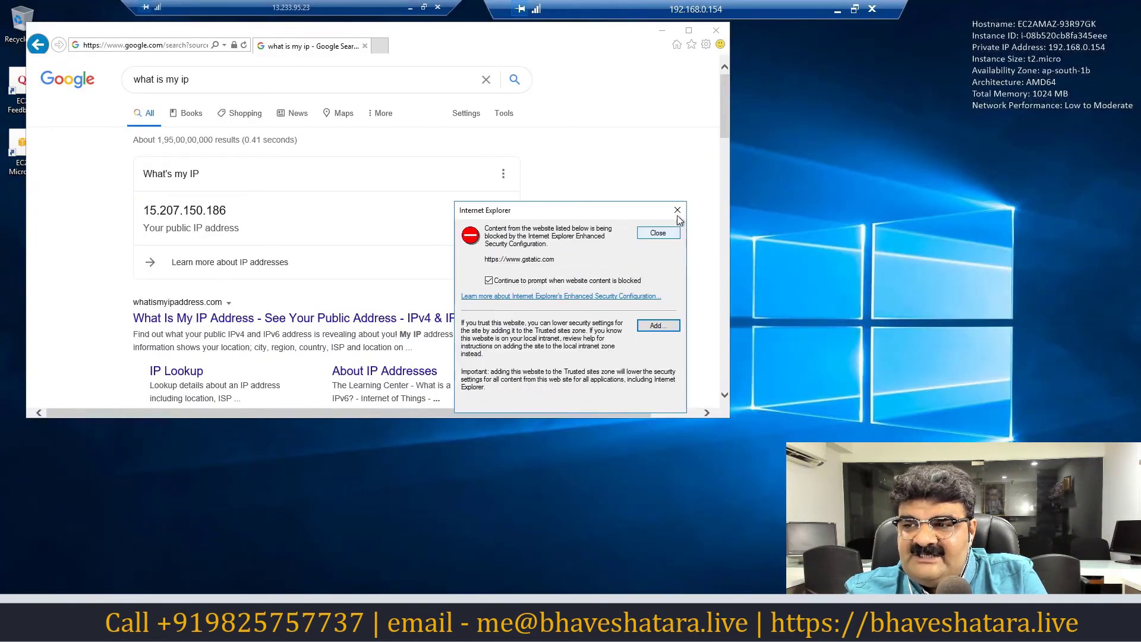
pyautogui.click(678, 211)
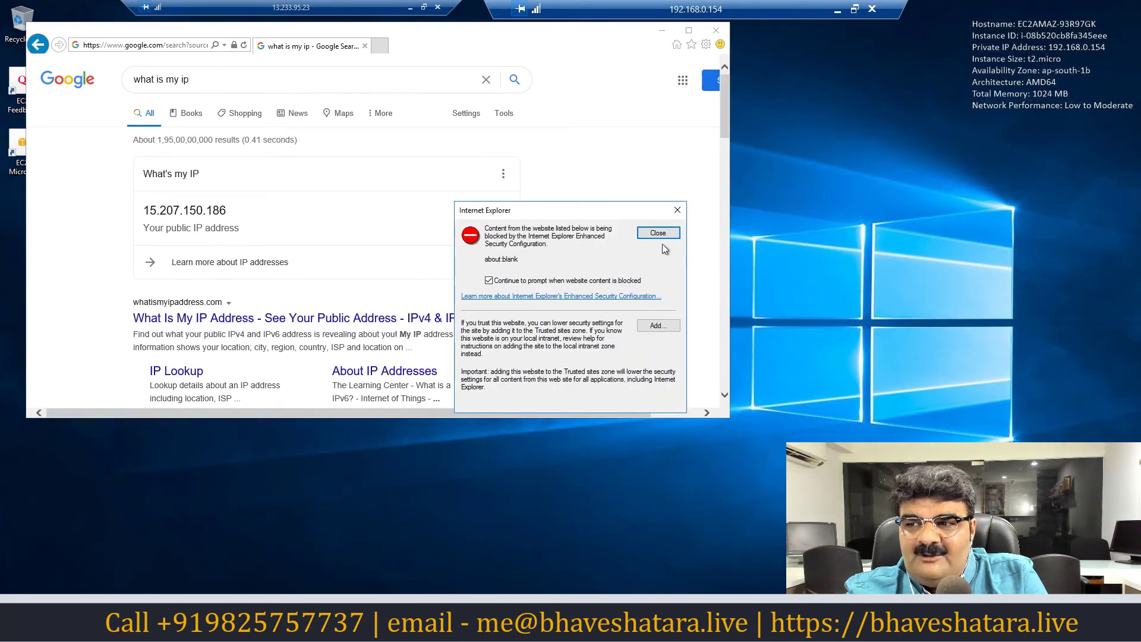
pyautogui.click(655, 232)
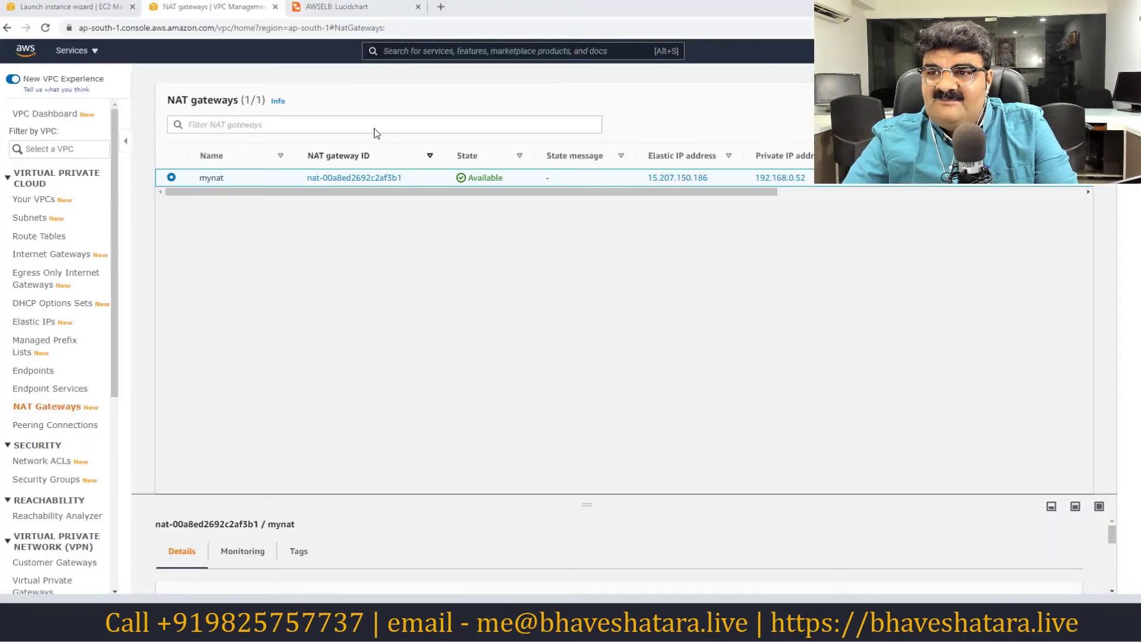
# - Switch to the AWS EC2 console and open the list of running instances
pyautogui.click(336, 7)
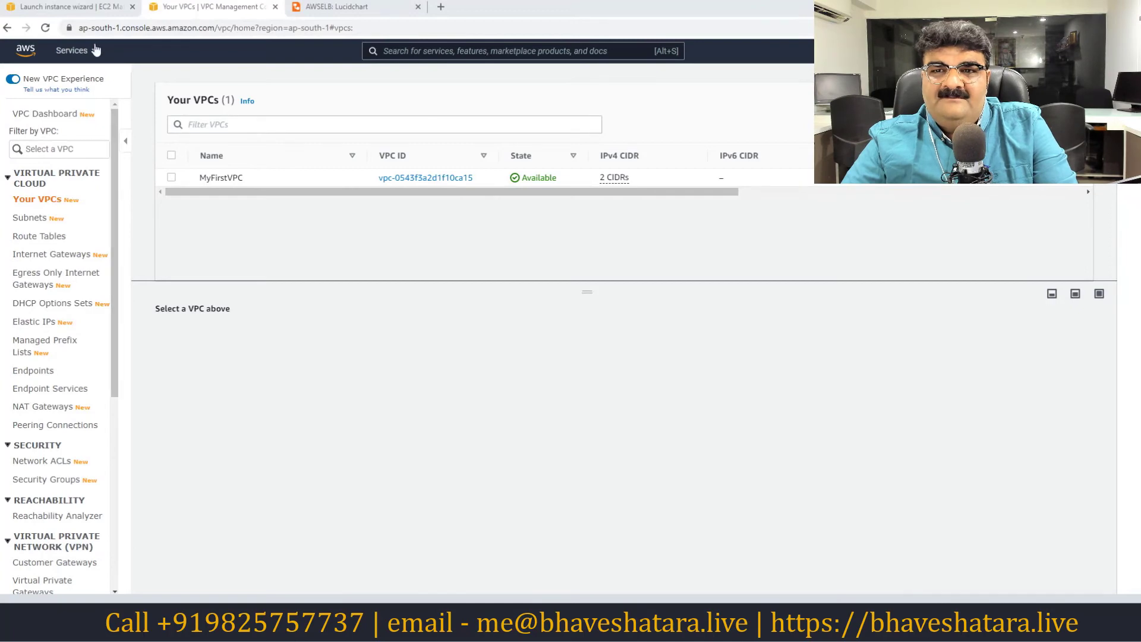
pyautogui.click(86, 11)
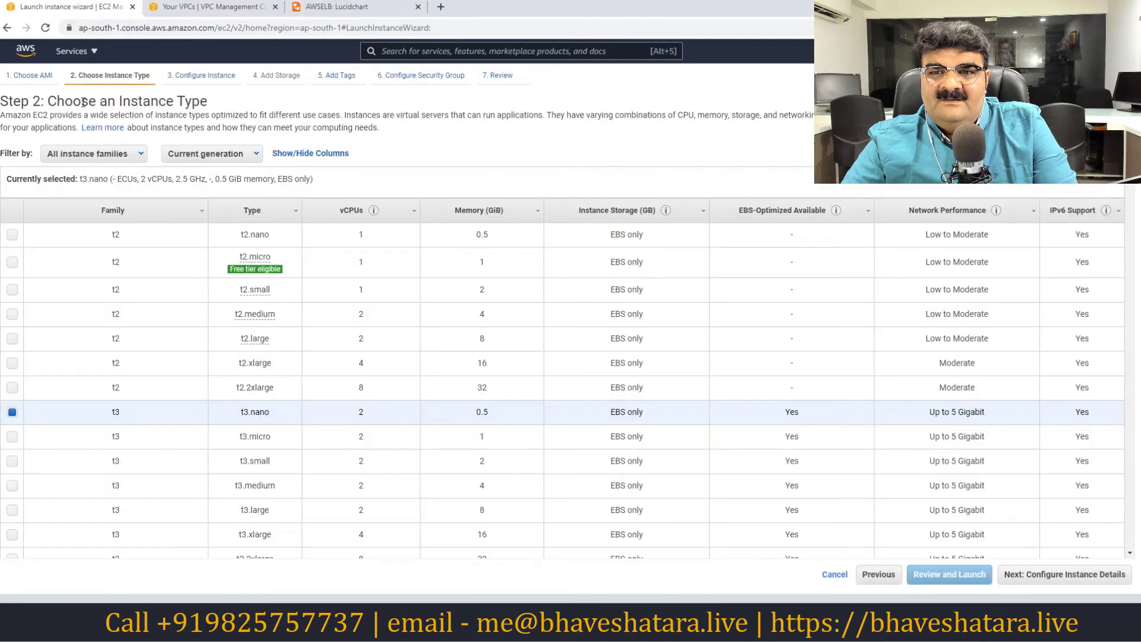
pyautogui.click(74, 53)
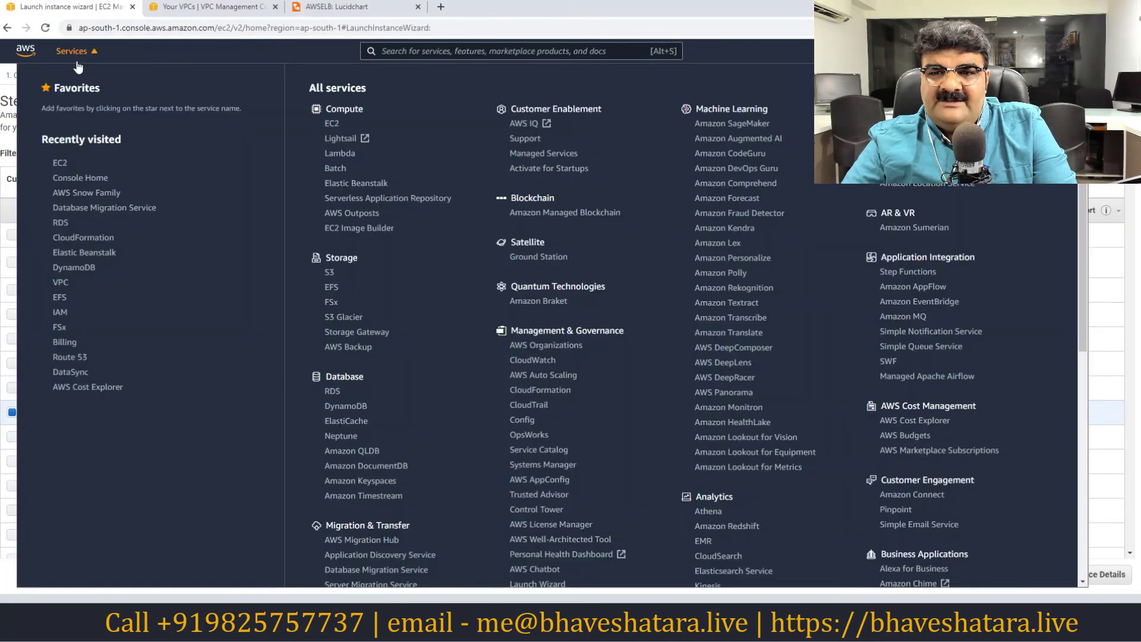
pyautogui.click(61, 167)
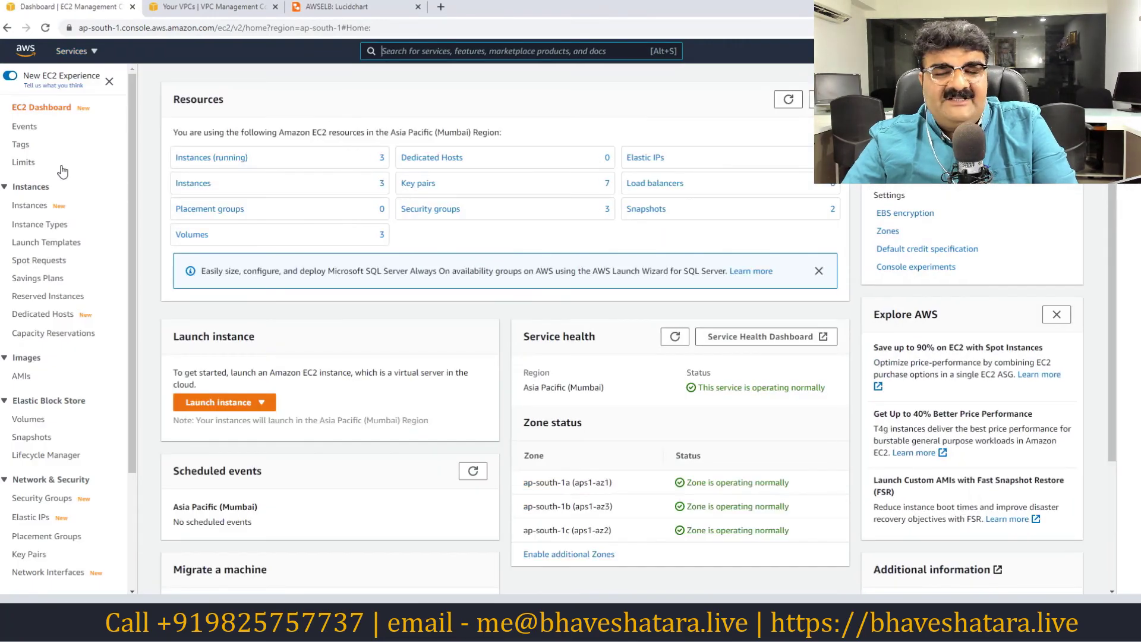
pyautogui.click(232, 160)
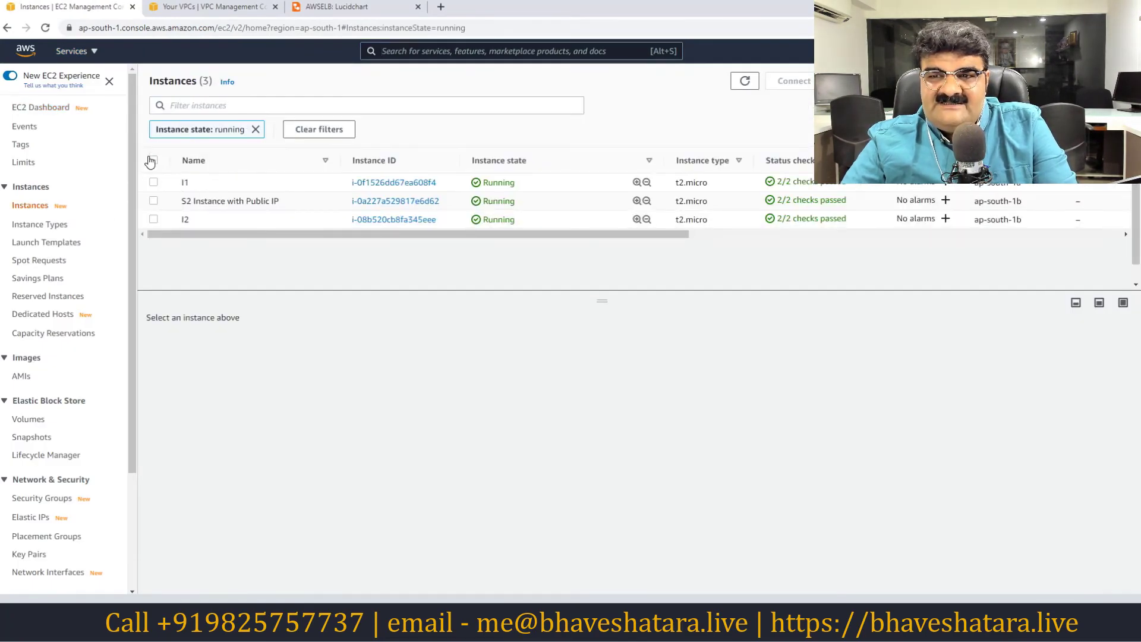
# - Terminate the instances I1, S2 Instance with Public IP and I2, then refresh the list and remove its running-state filter
pyautogui.click(152, 161)
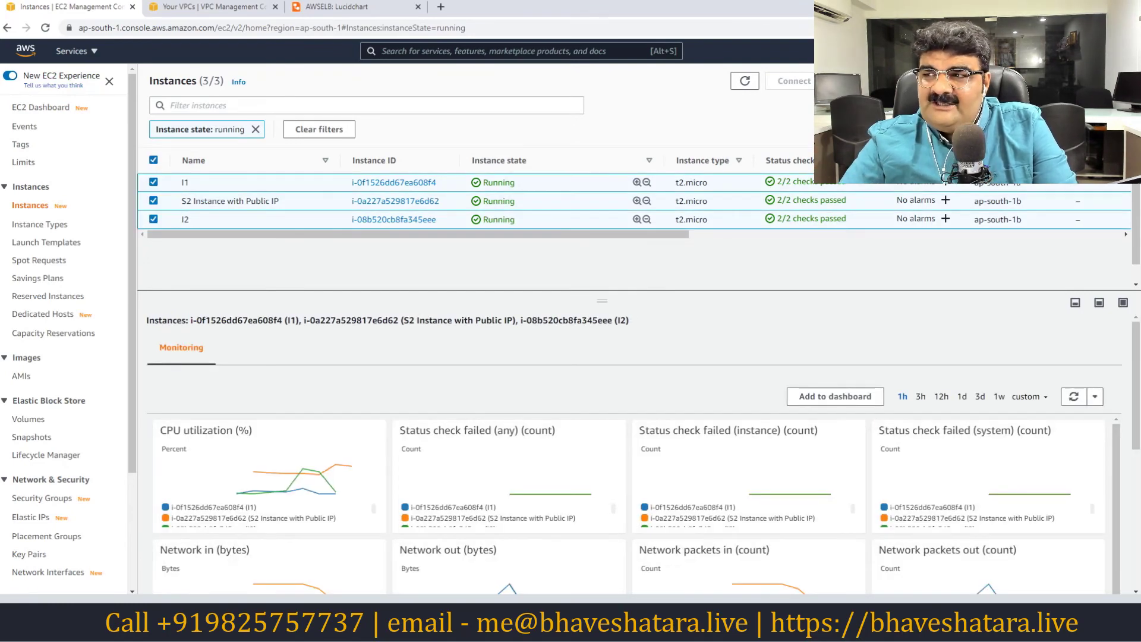
pyautogui.click(872, 188)
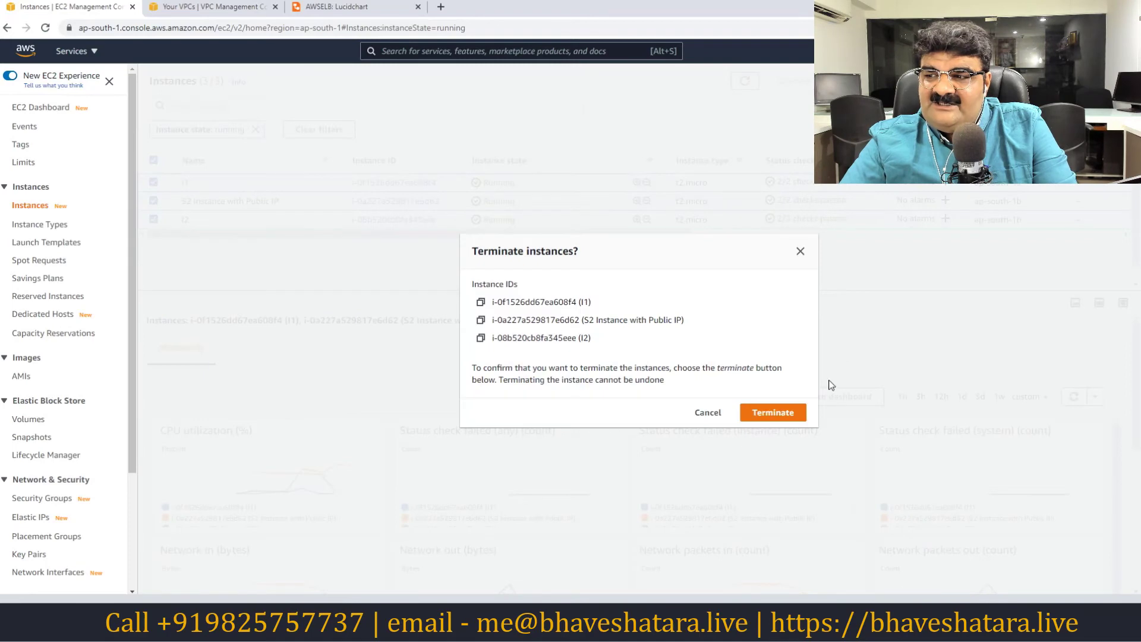
pyautogui.click(771, 411)
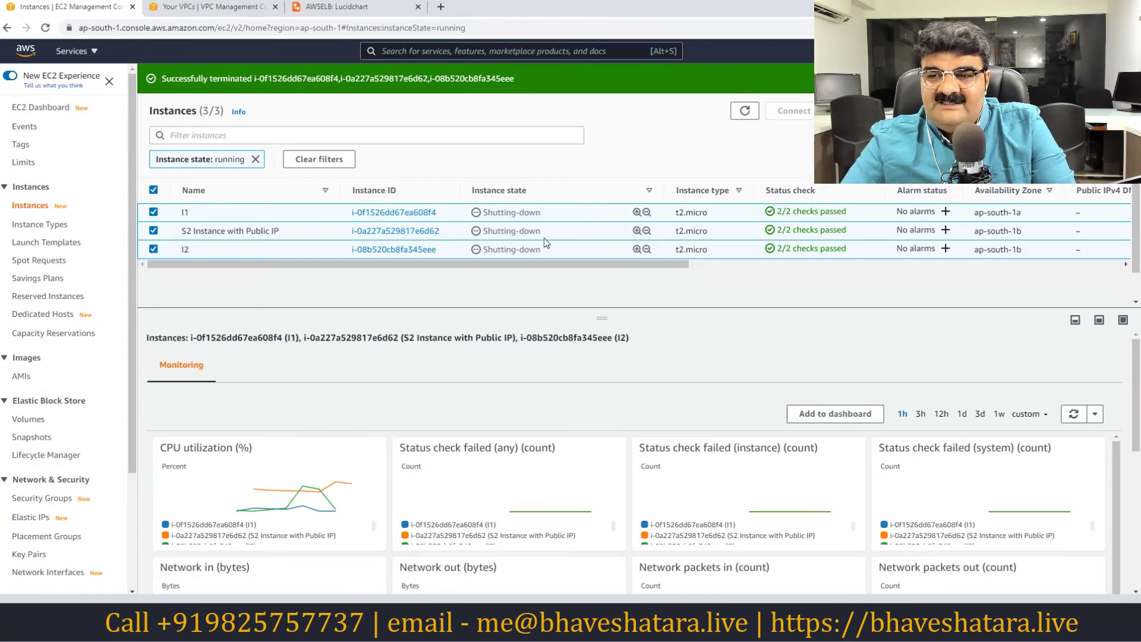
pyautogui.click(746, 114)
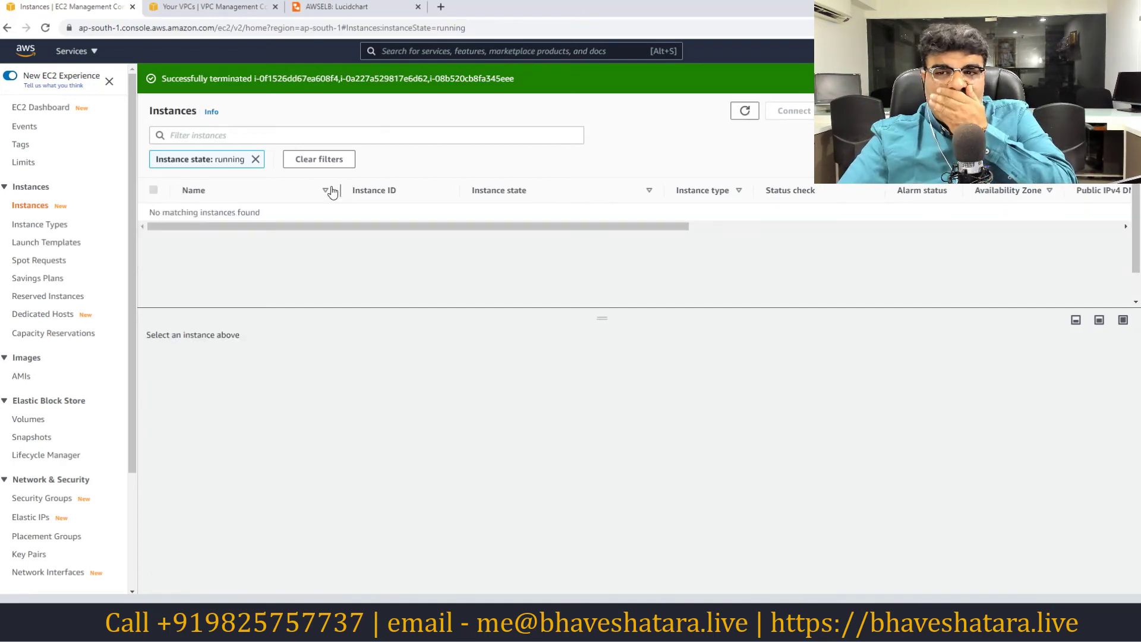
pyautogui.click(255, 159)
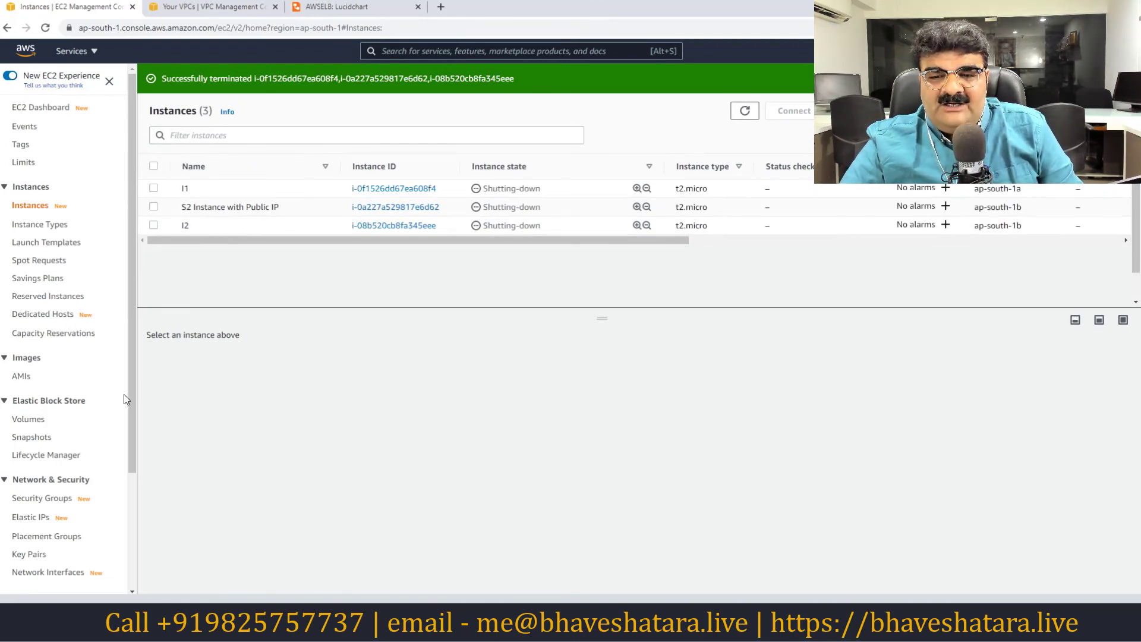
pyautogui.moveTo(133, 380); pyautogui.dragTo(127, 419)
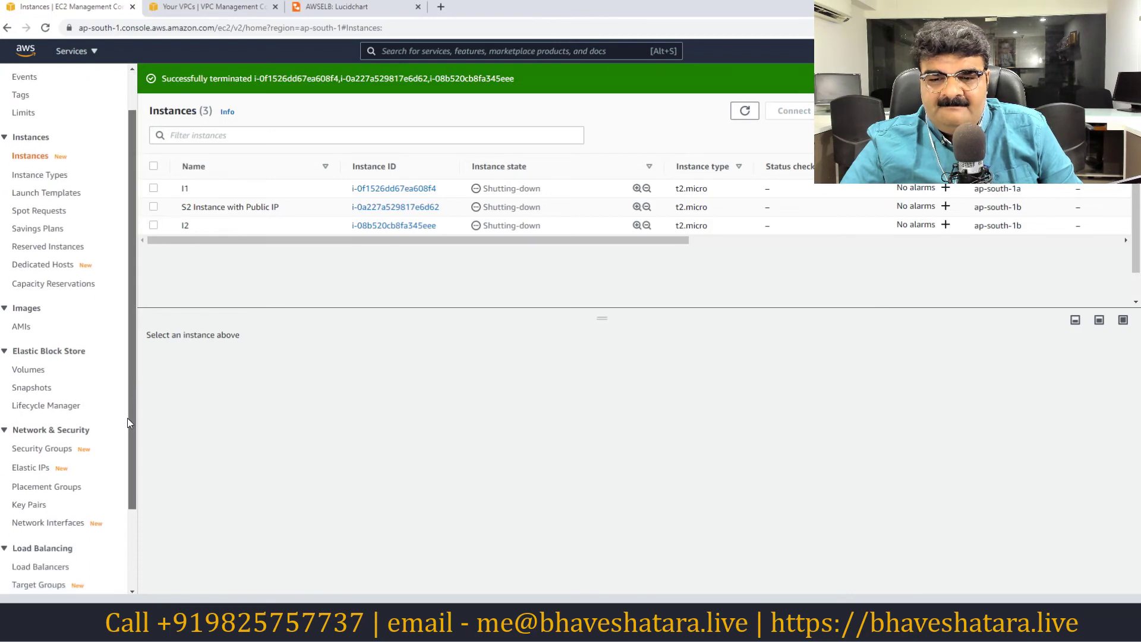
# - Delete the NAT gateway mynat in the VPC console, confirming the deletion with "delete"
pyautogui.click(178, 7)
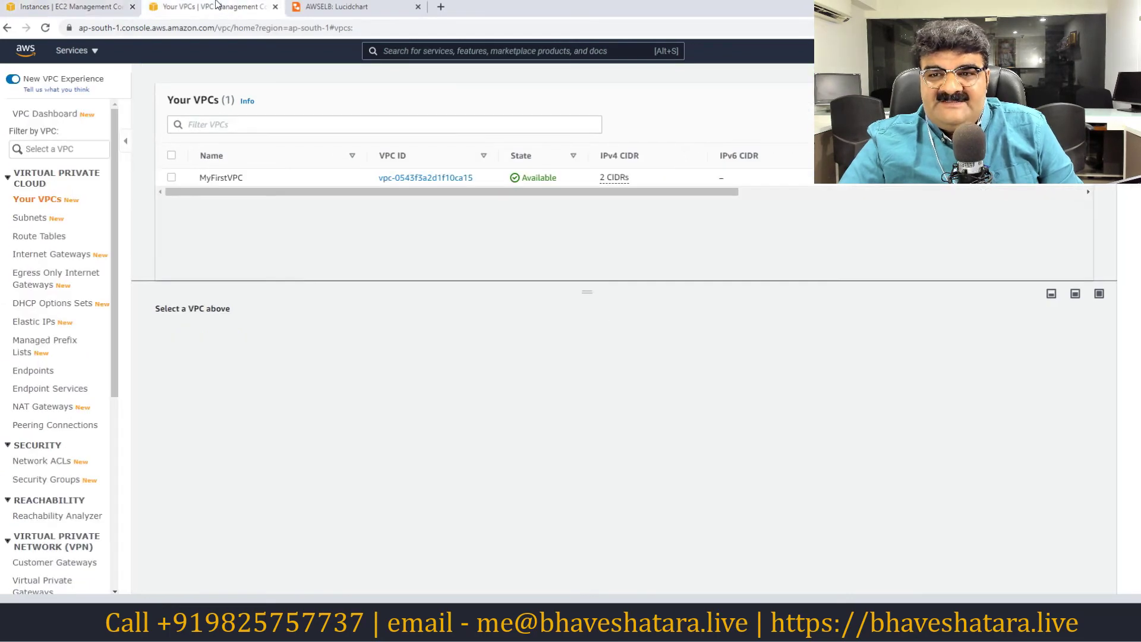
pyautogui.click(56, 410)
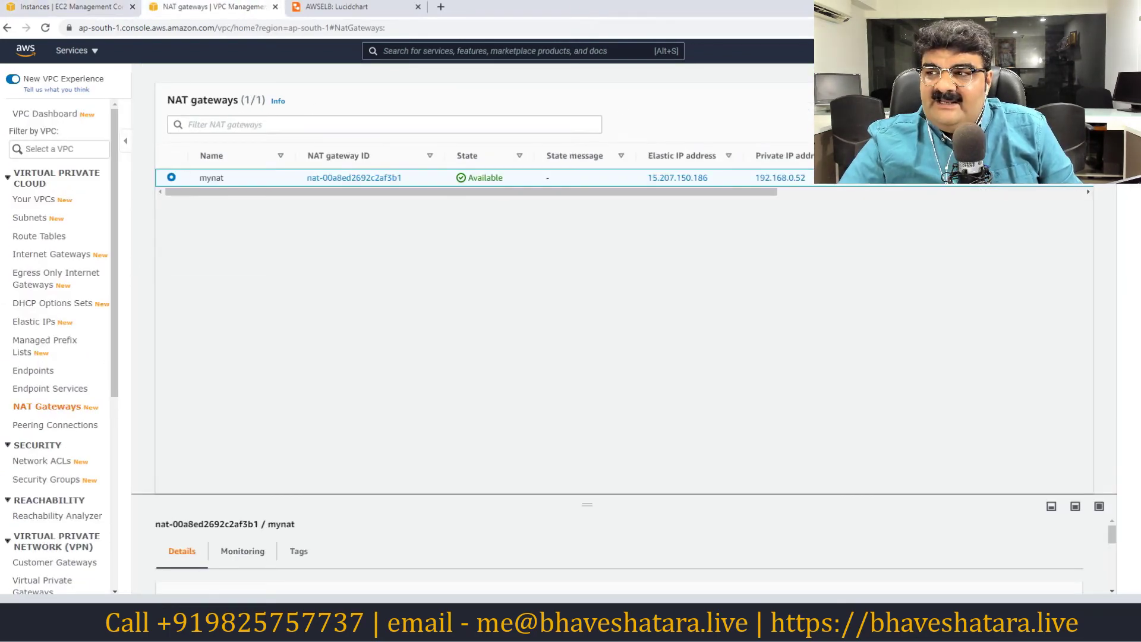
pyautogui.click(946, 158)
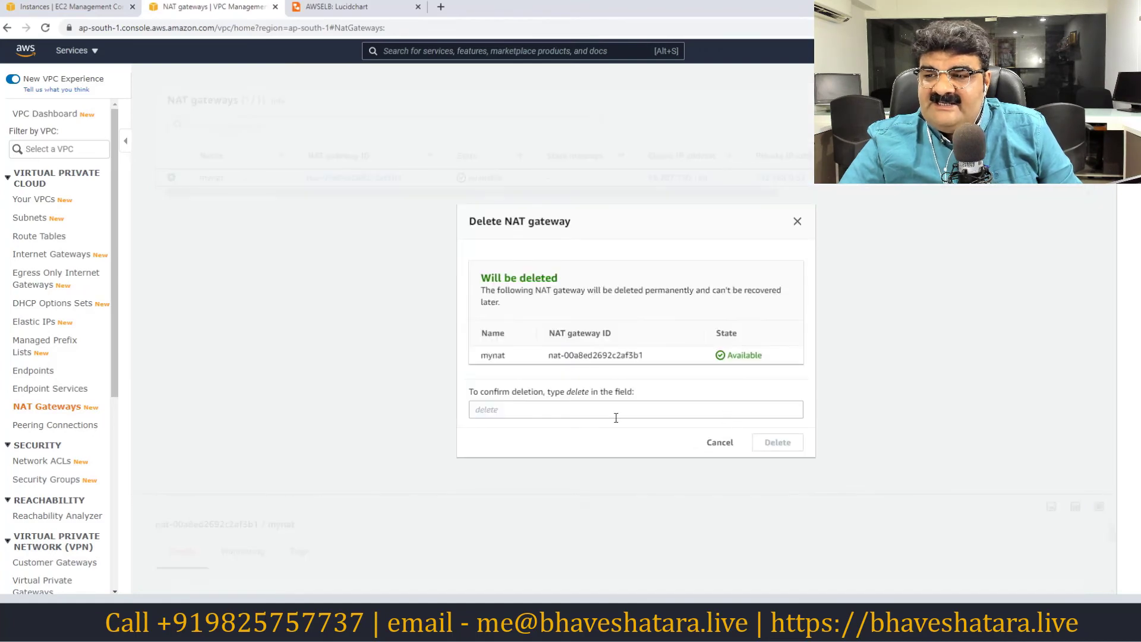
pyautogui.click(573, 411)
pyautogui.write('delete')
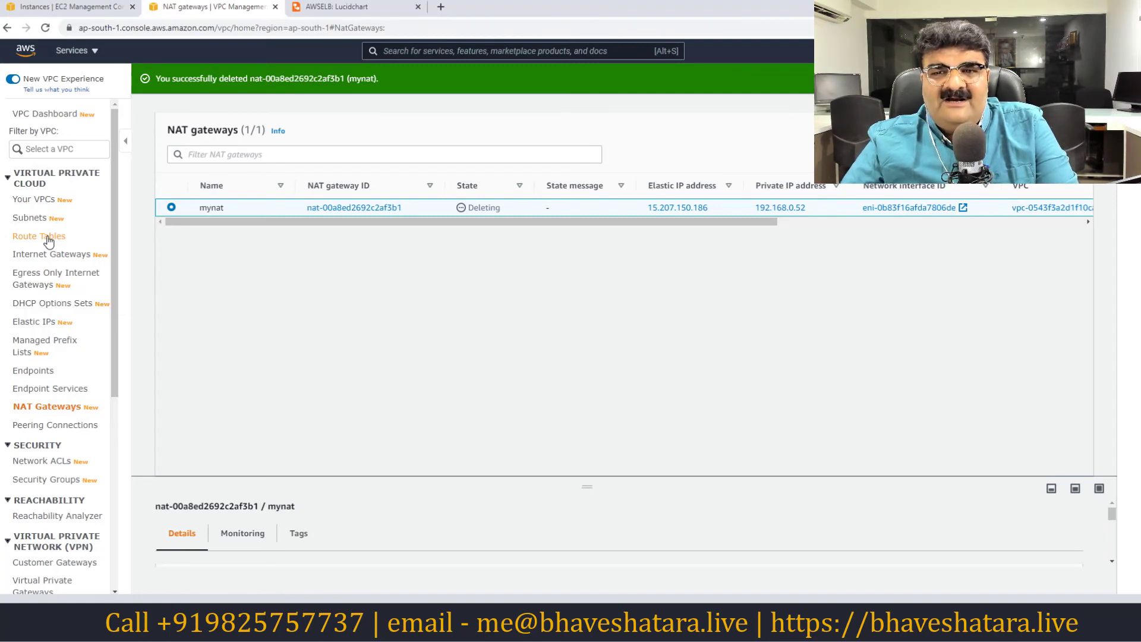
# - Refresh the EC2 instances list and the NAT gateways list to check the termination and deletion states
pyautogui.click(89, 8)
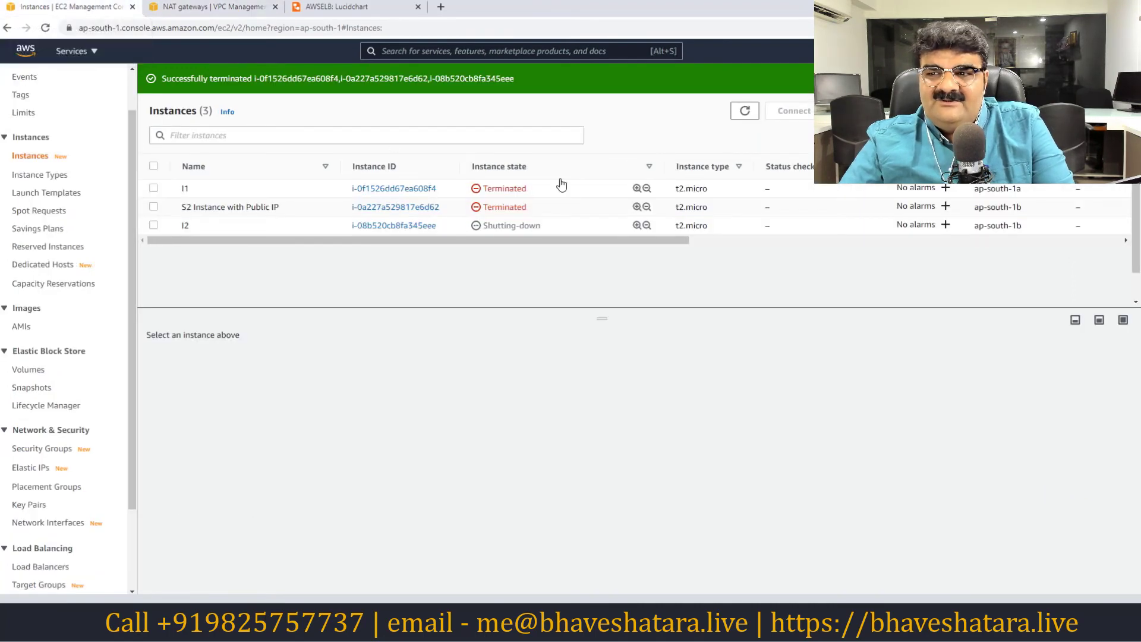
pyautogui.click(746, 112)
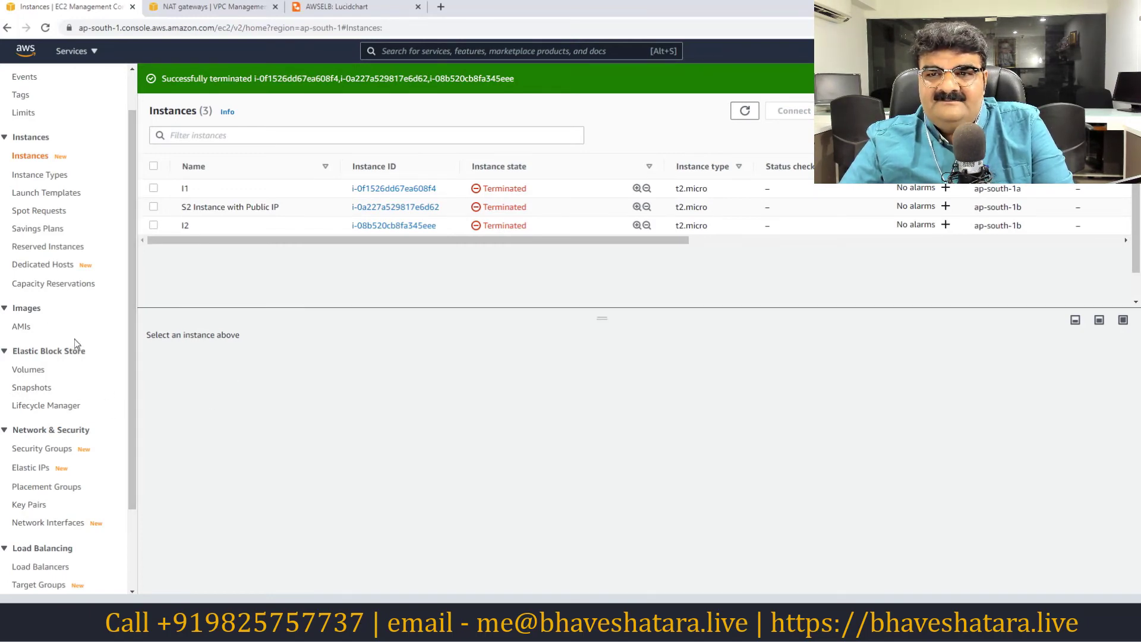
pyautogui.click(199, 8)
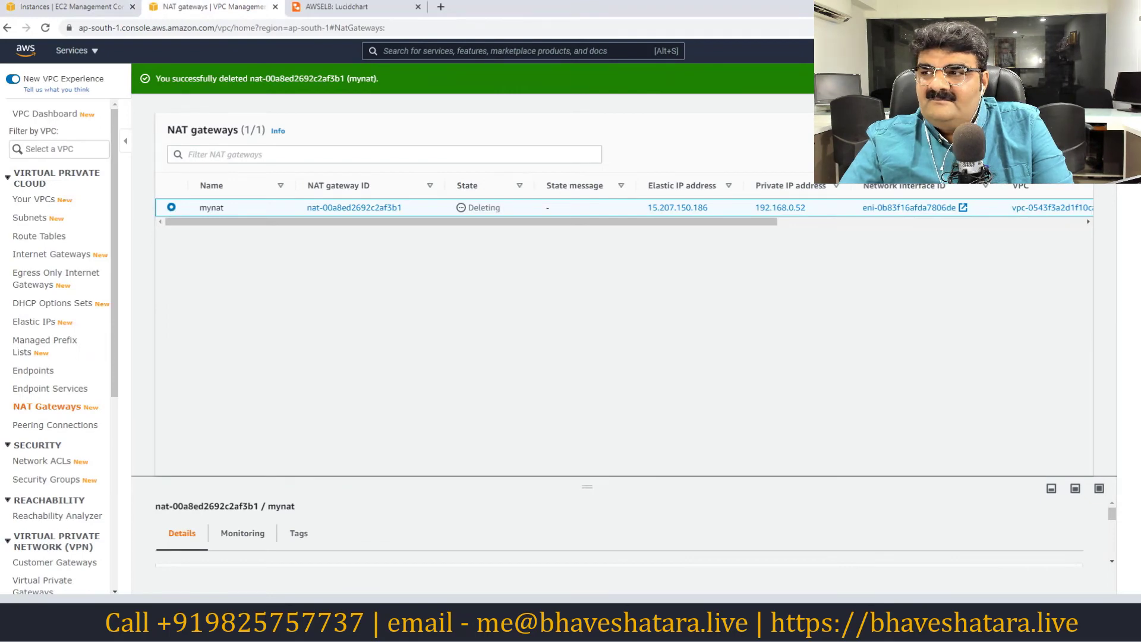
pyautogui.click(904, 130)
pyautogui.click(904, 131)
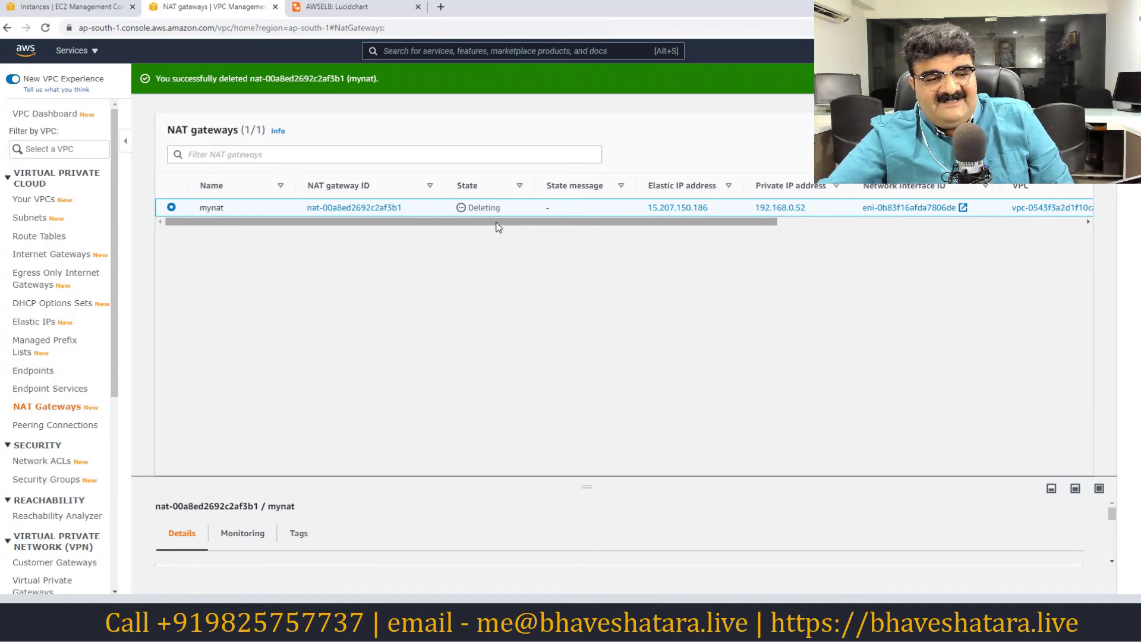
pyautogui.click(903, 130)
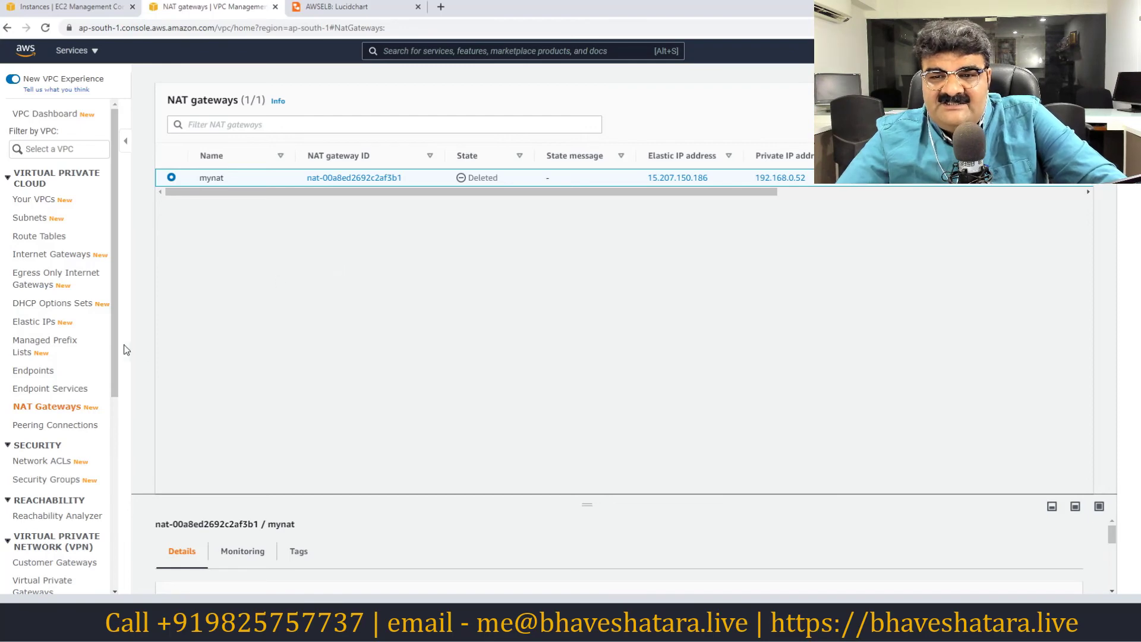
# - Try to disassociate the Elastic IP address 15.207.150.186 from its network interface and dismiss the resulting message
pyautogui.click(32, 325)
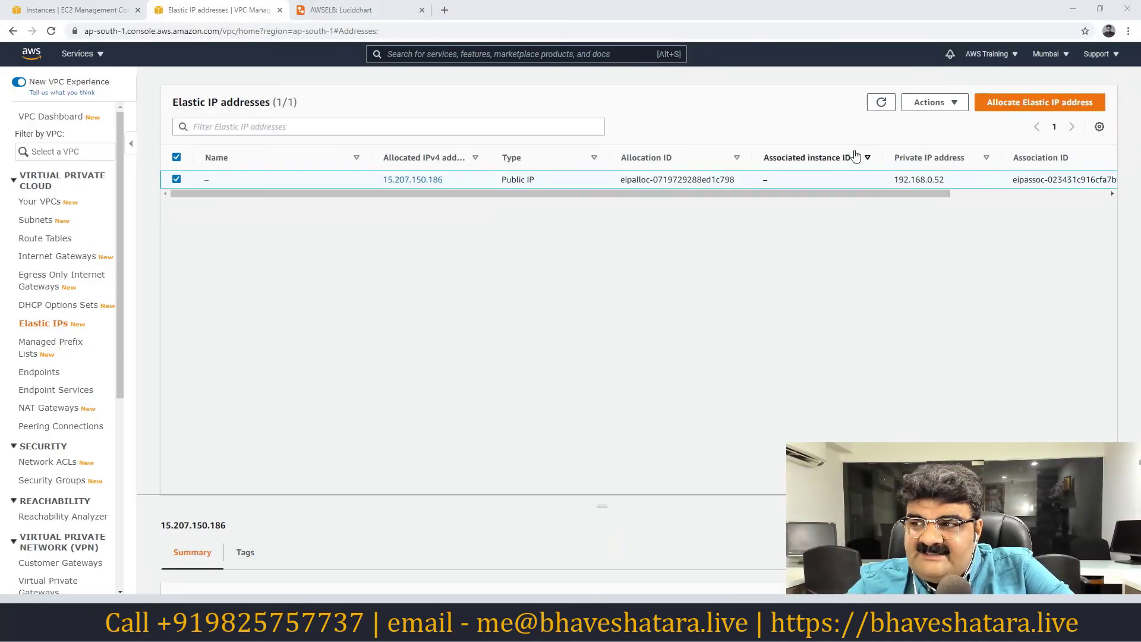
pyautogui.click(951, 105)
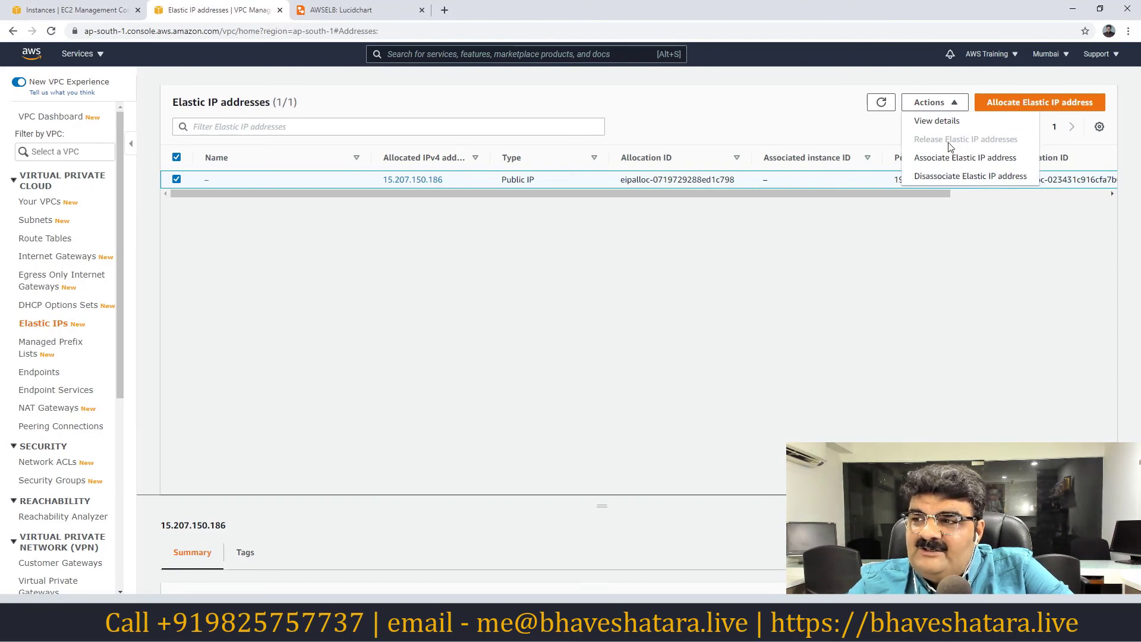
pyautogui.click(881, 102)
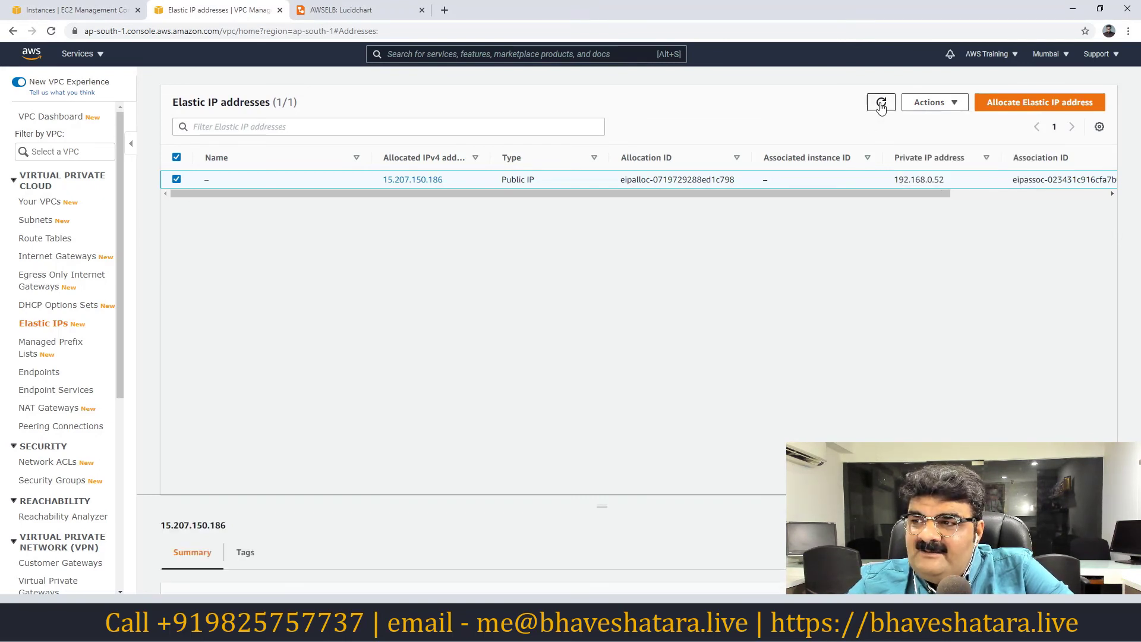
pyautogui.click(925, 104)
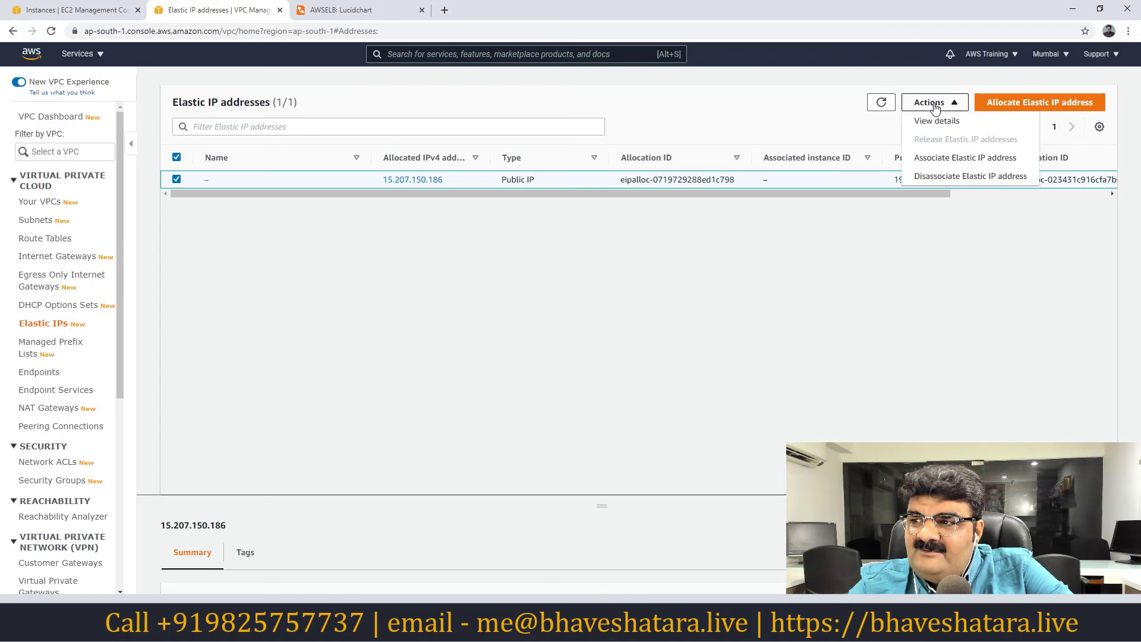
pyautogui.click(942, 176)
pyautogui.click(761, 466)
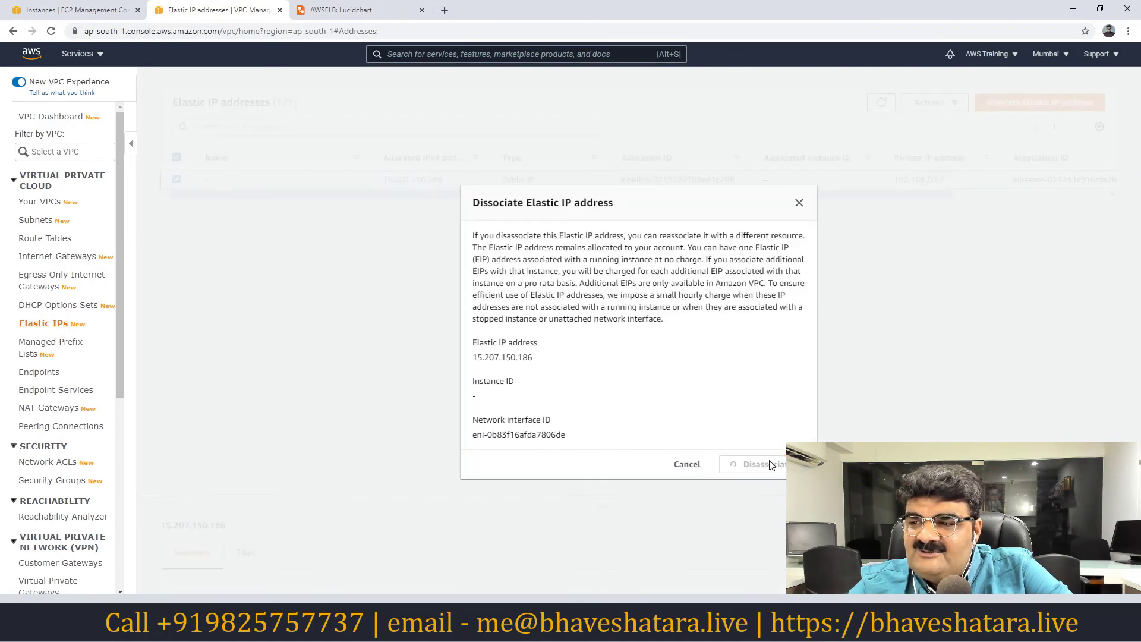
pyautogui.click(1126, 82)
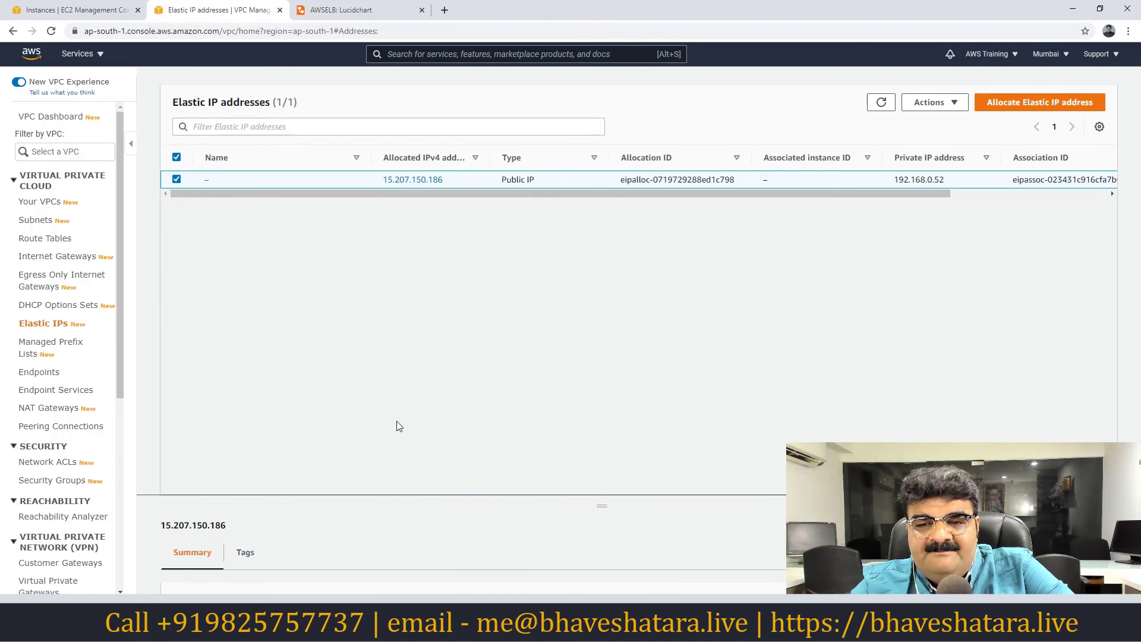
# - Refresh the NAT gateways list, then recheck the actions offered for the Elastic IP address
pyautogui.click(70, 411)
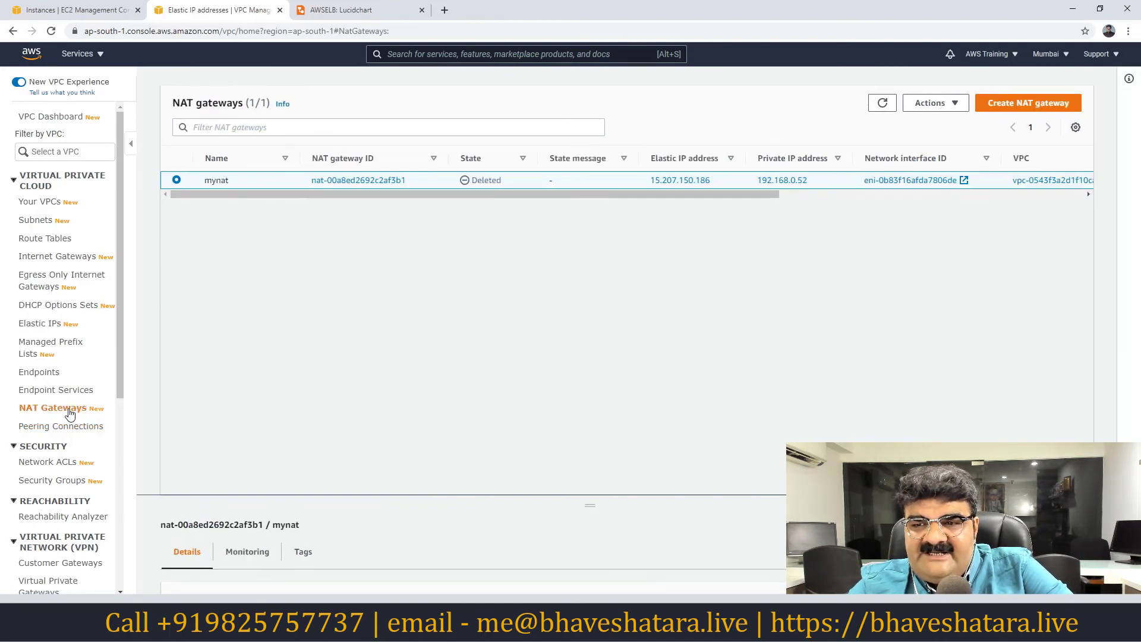
pyautogui.click(882, 103)
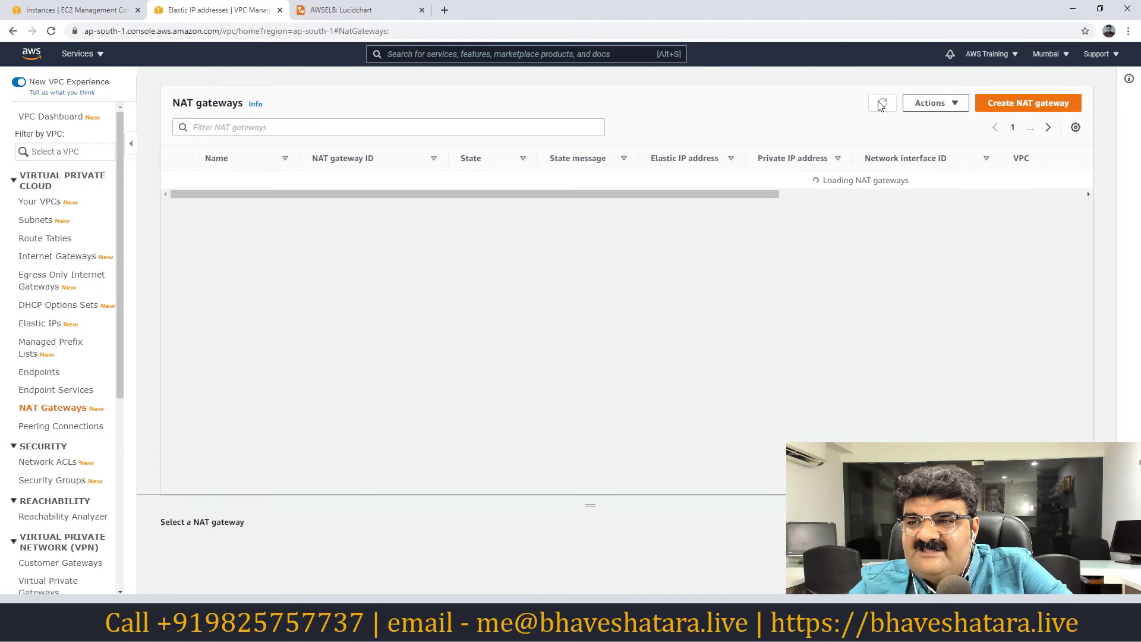
pyautogui.click(53, 328)
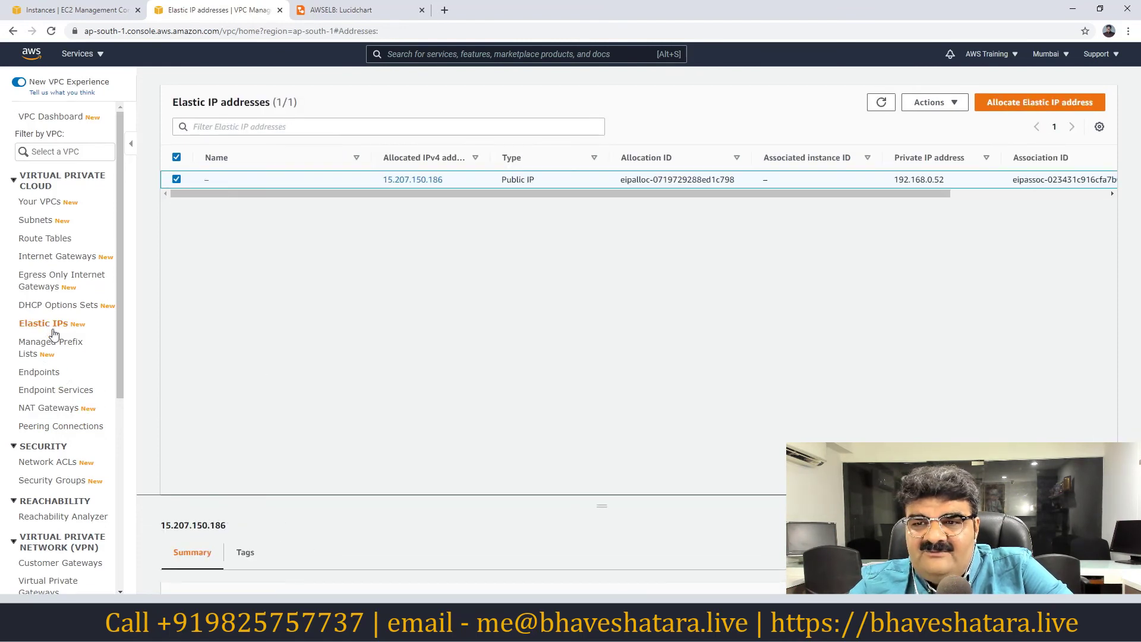
pyautogui.click(928, 102)
pyautogui.click(455, 284)
pyautogui.click(172, 182)
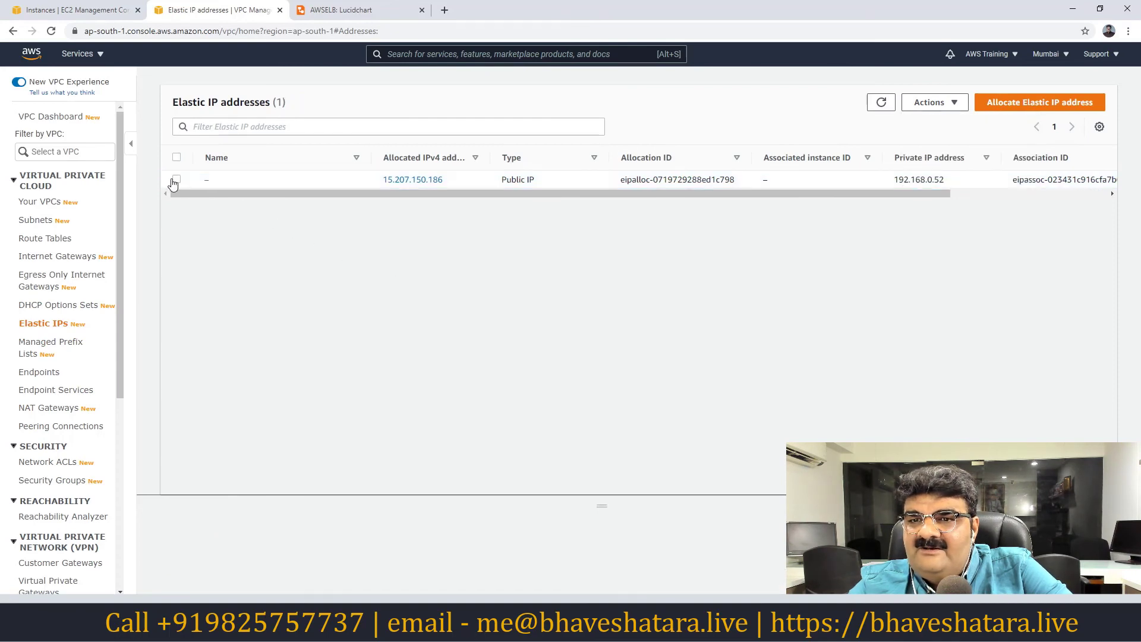
# - Reload the Elastic IP addresses page and check whether the selected address can be released
pyautogui.click(52, 31)
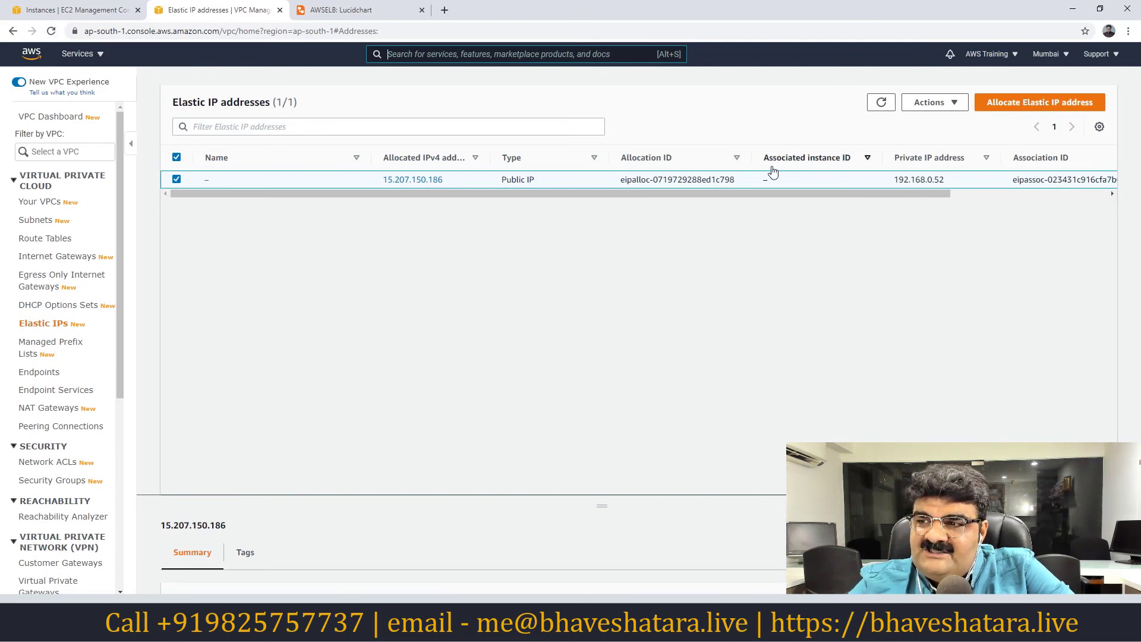
pyautogui.click(943, 102)
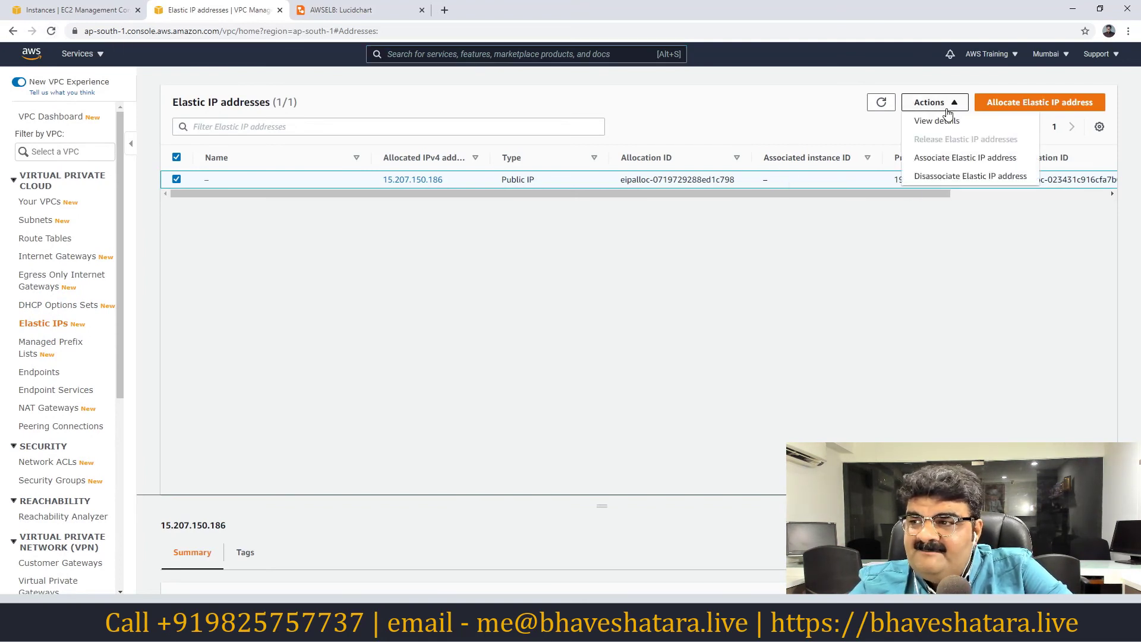
pyautogui.click(944, 264)
pyautogui.click(177, 179)
pyautogui.click(176, 179)
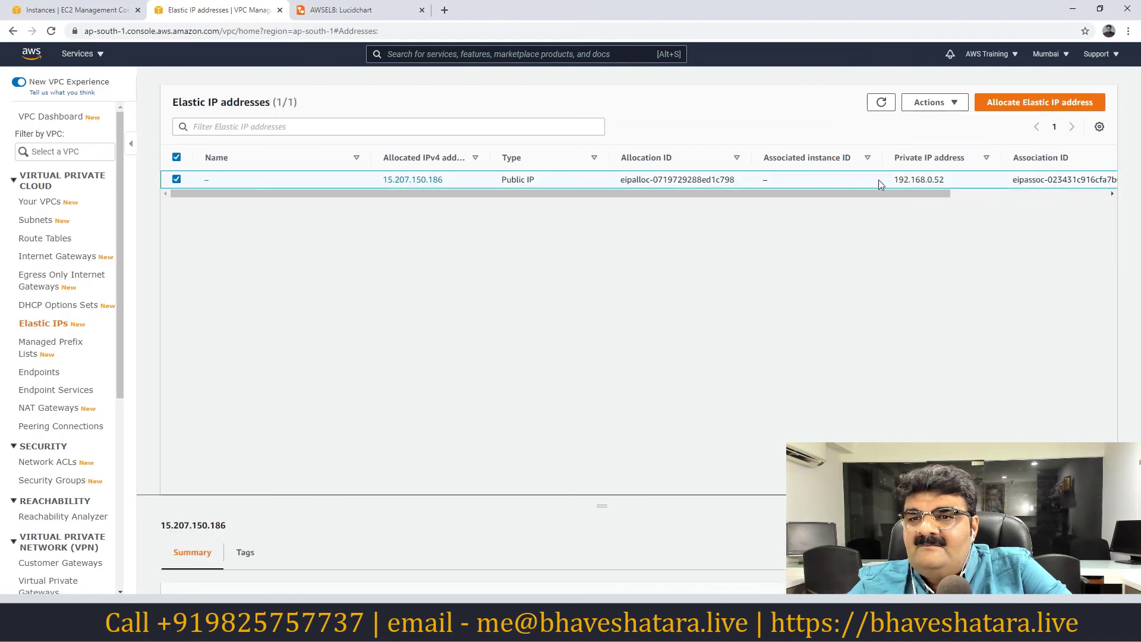
pyautogui.click(941, 102)
pyautogui.click(816, 390)
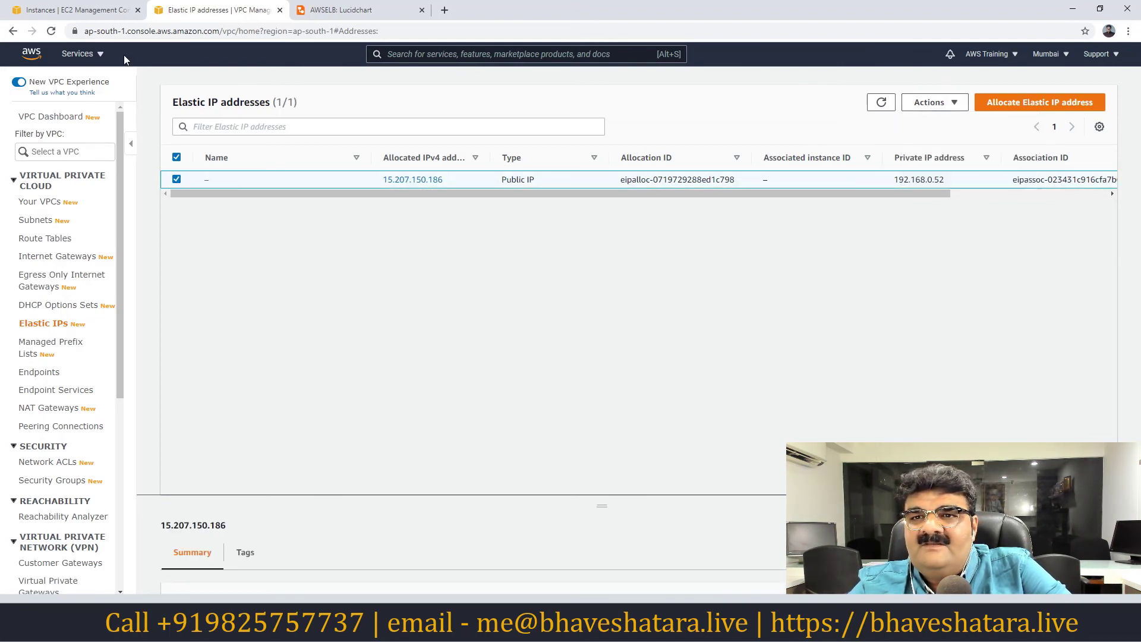
pyautogui.click(49, 30)
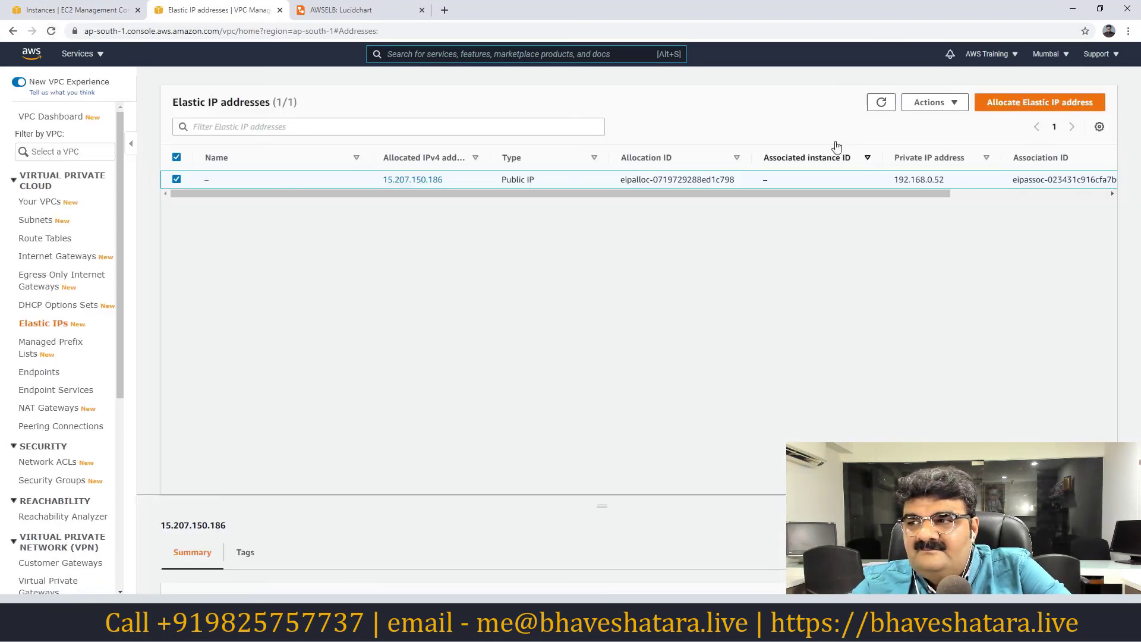
pyautogui.click(952, 103)
pyautogui.click(701, 339)
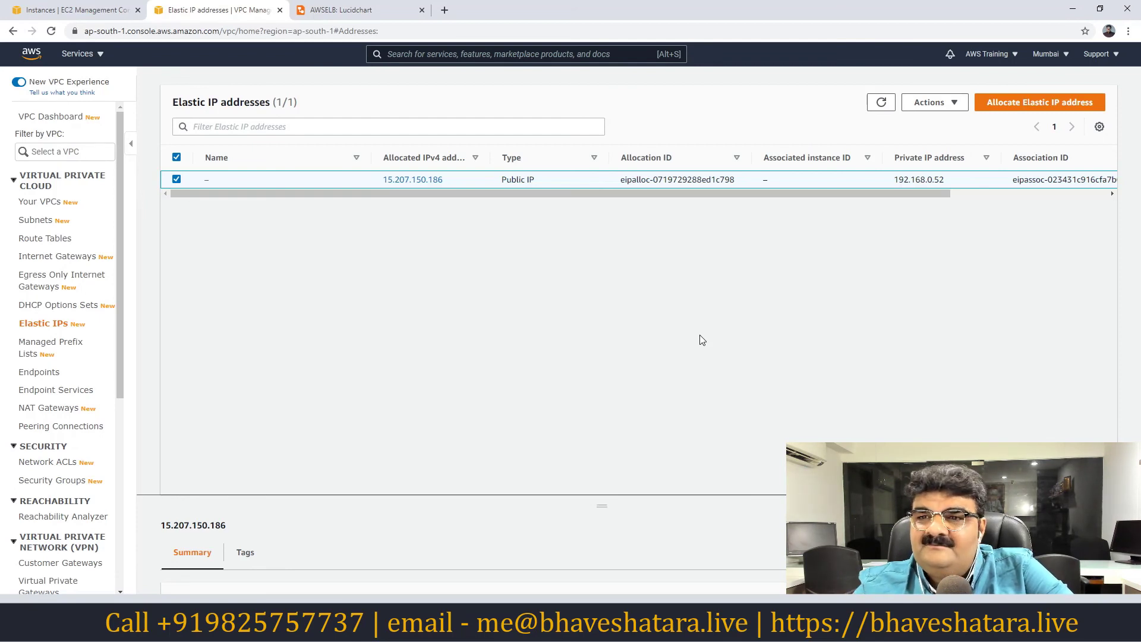
# - Reload the Elastic IP addresses page, retry disassociating 15.207.150.186 and dismiss the resulting message
pyautogui.click(51, 32)
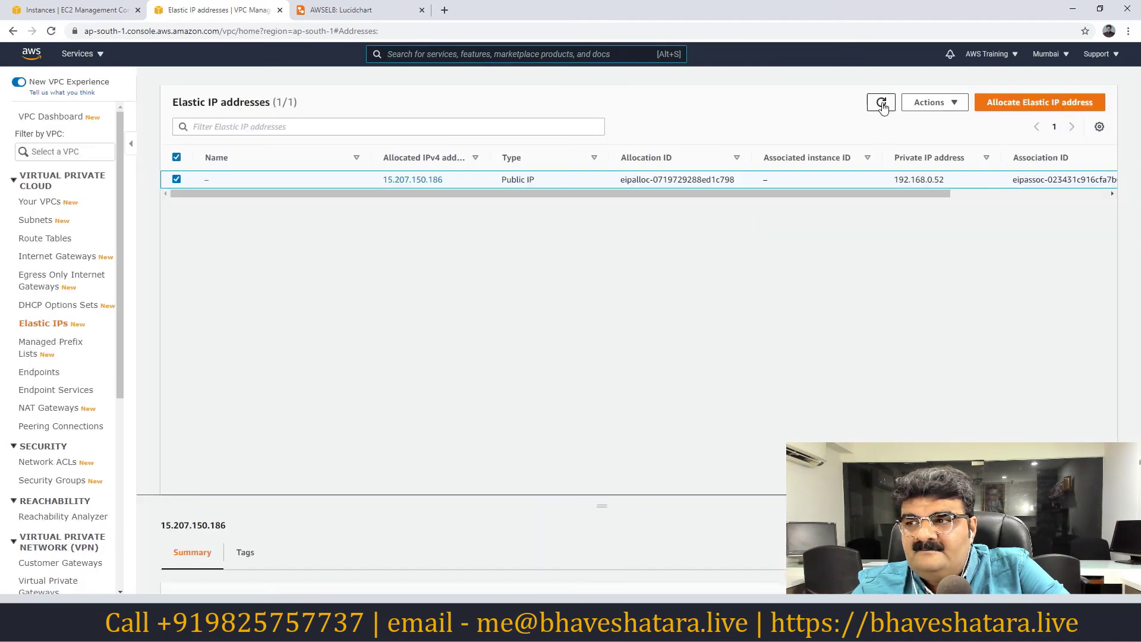
pyautogui.click(929, 103)
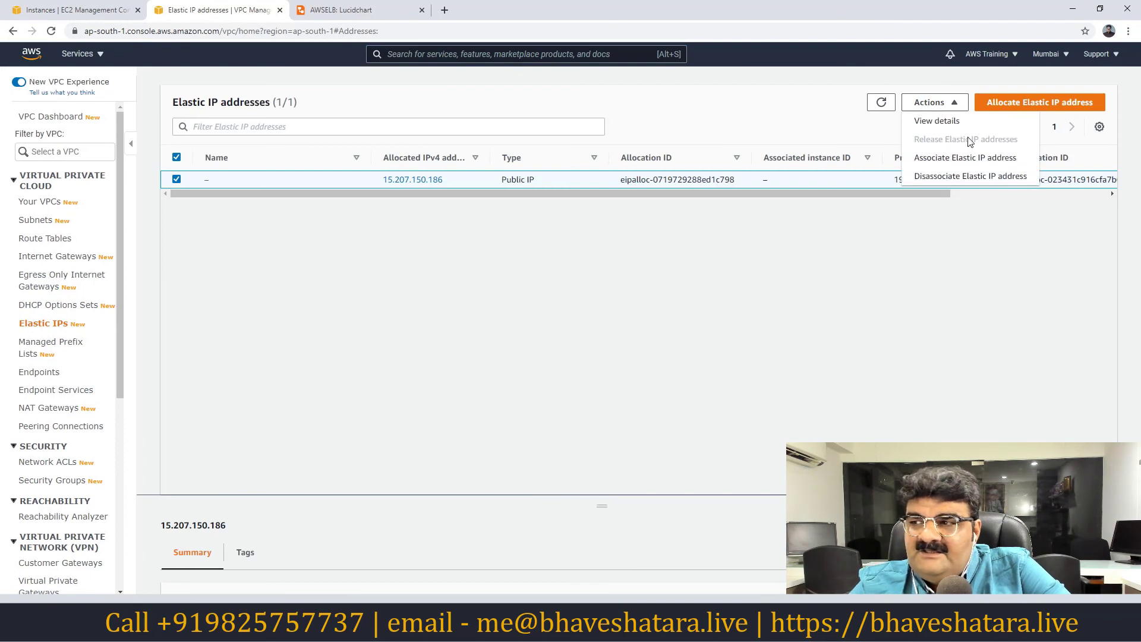
pyautogui.click(935, 177)
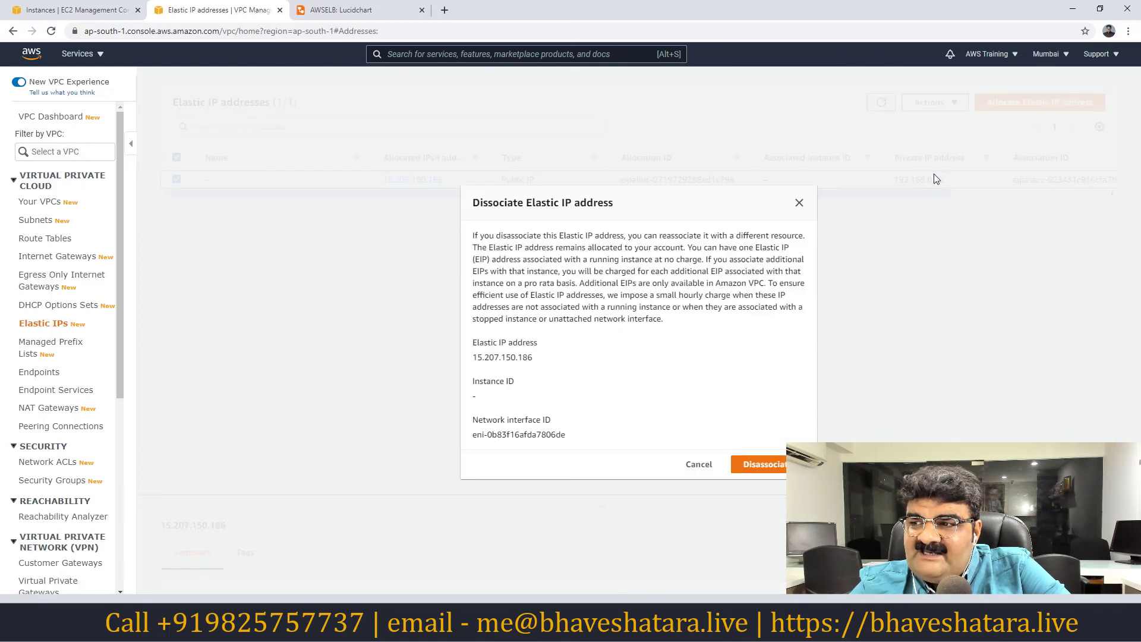
pyautogui.click(751, 465)
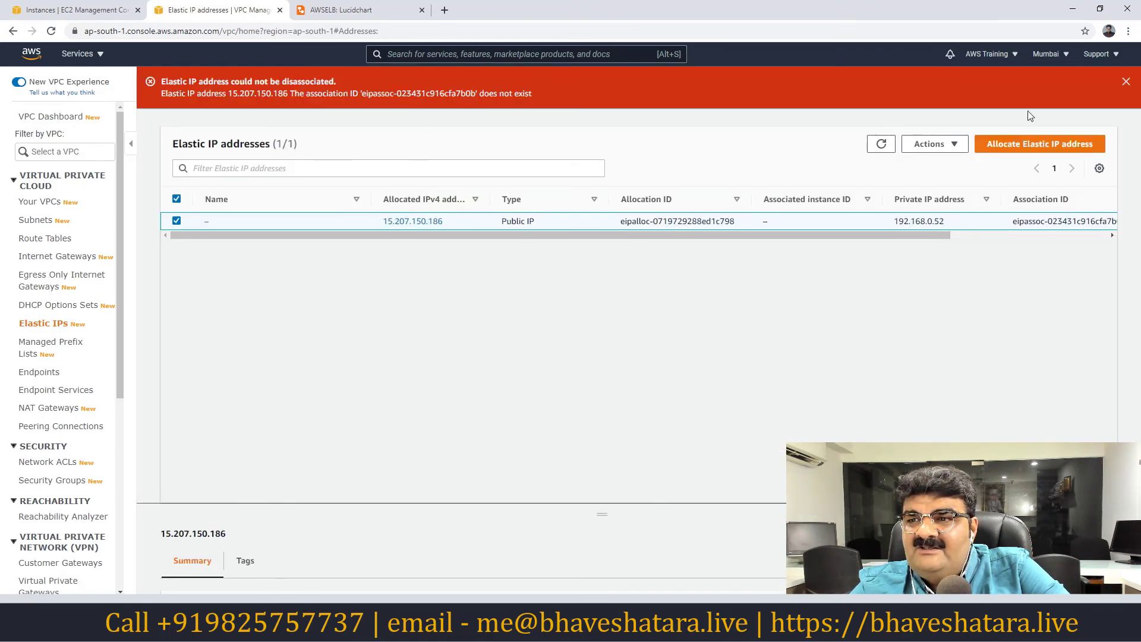
pyautogui.click(1126, 82)
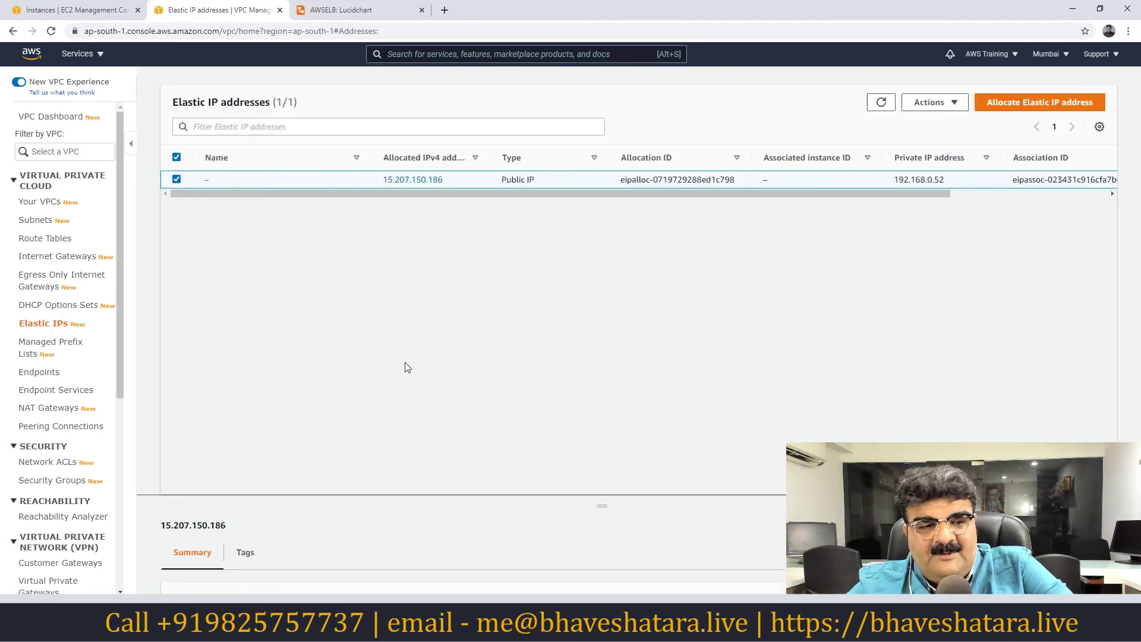
# - Delete MyFirstVPC together with its dependent resources, entering "delete" as the confirmation text
pyautogui.click(46, 209)
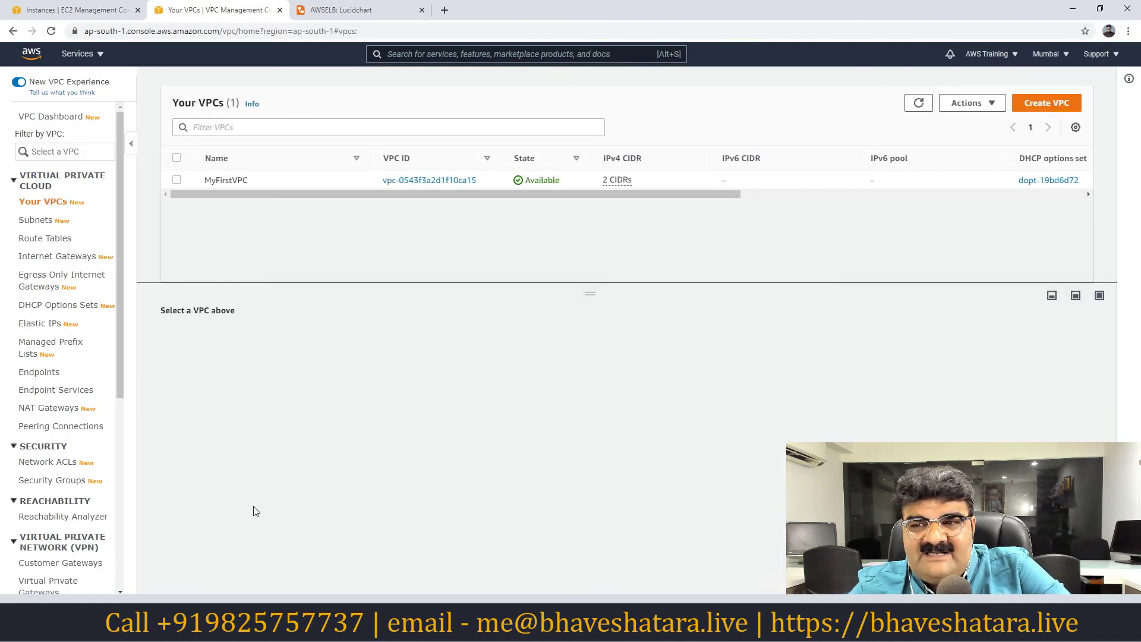
pyautogui.click(177, 179)
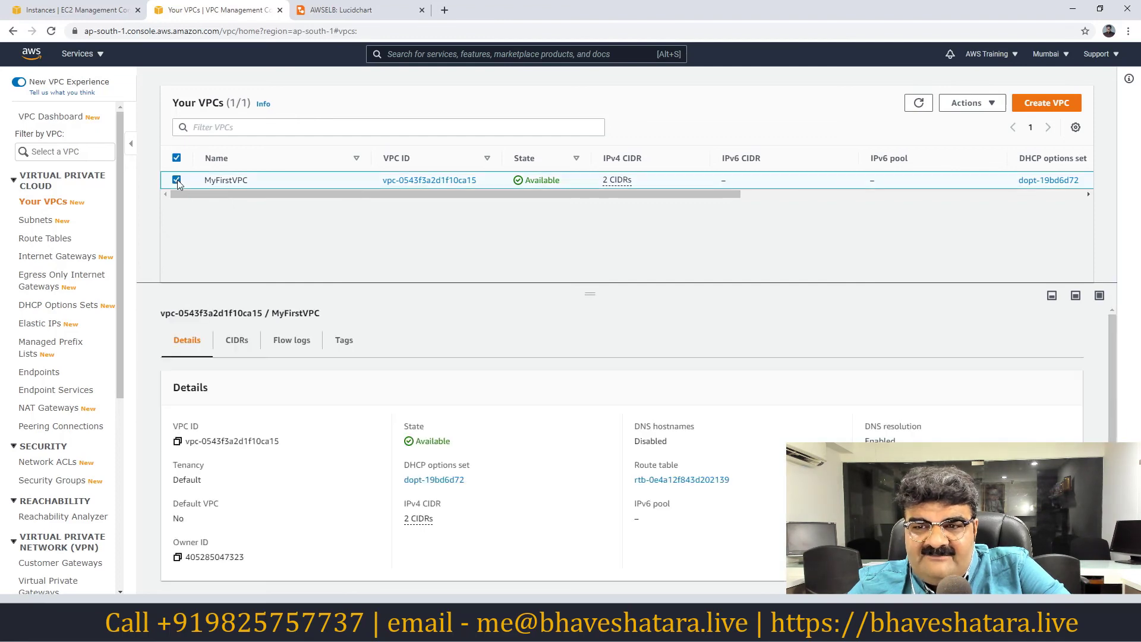
pyautogui.click(967, 106)
pyautogui.click(975, 250)
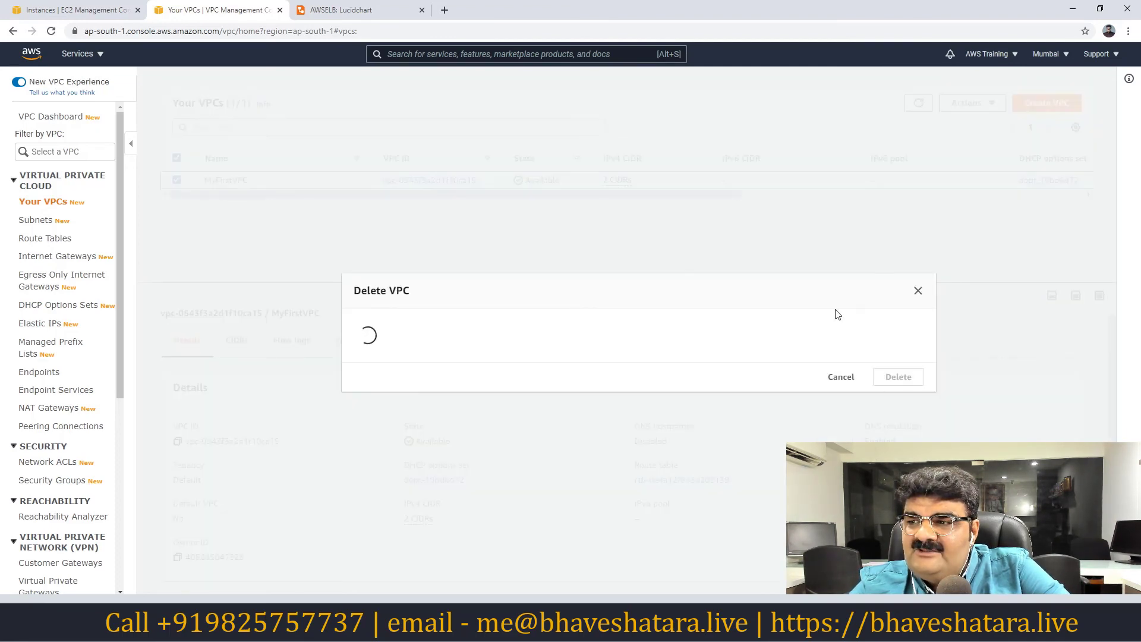
pyautogui.click(409, 509)
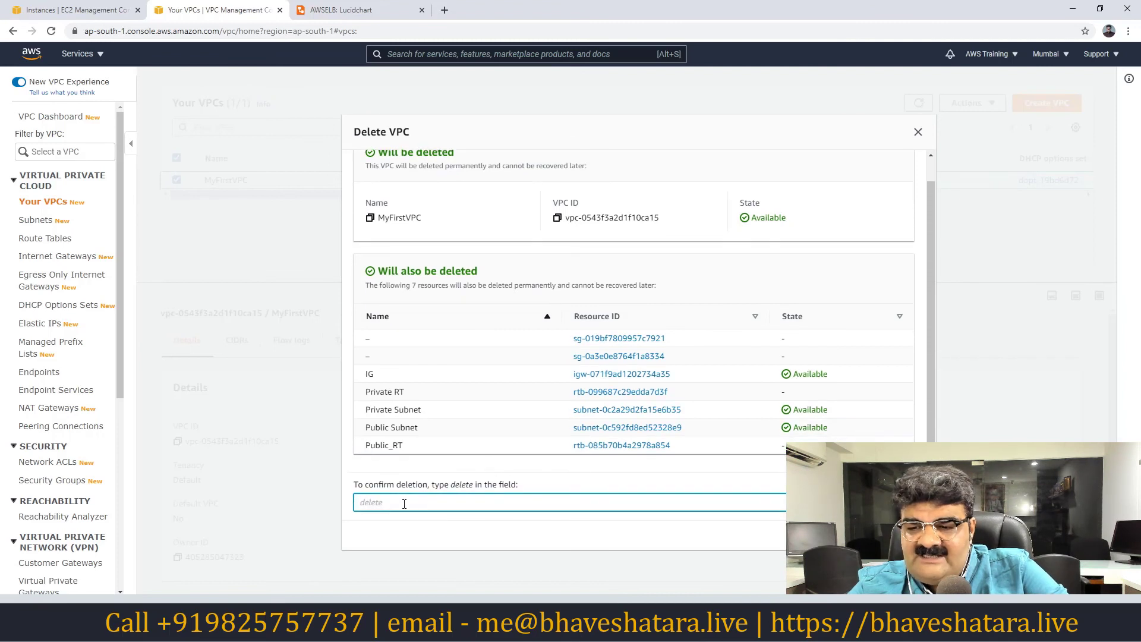
pyautogui.write('delete')
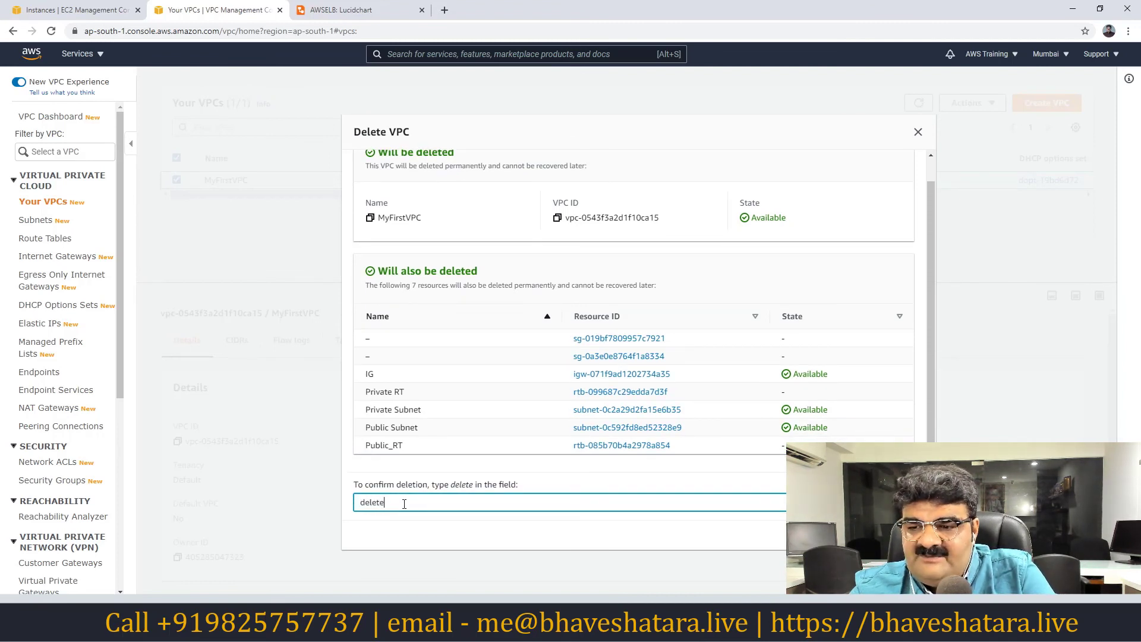
pyautogui.press('Return')
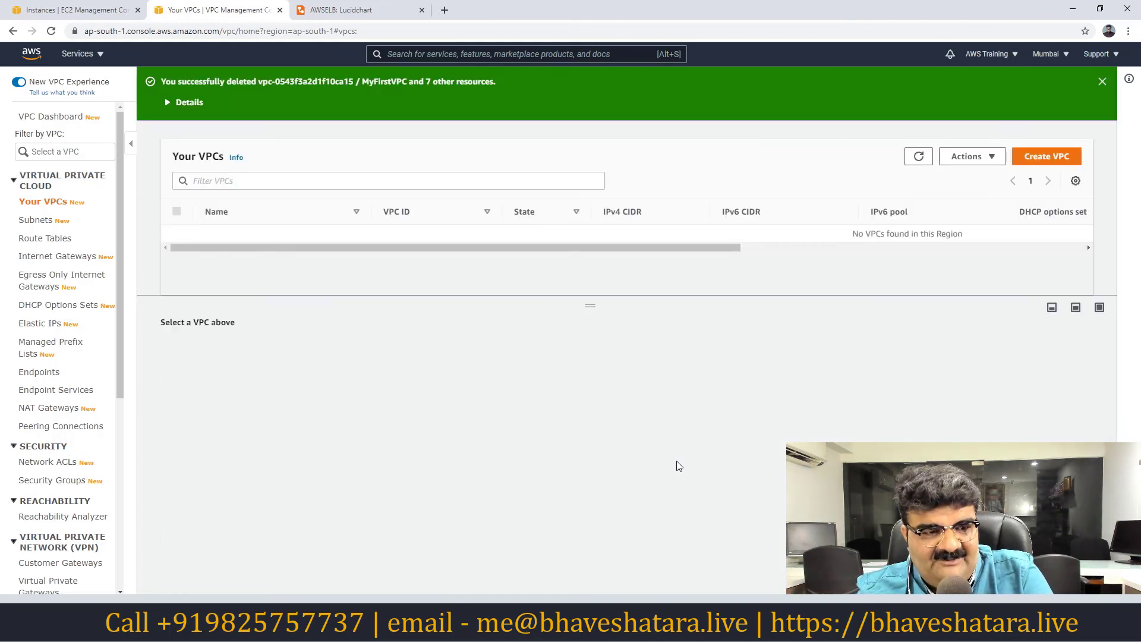
# - Check the route tables, internet gateways and NAT gateways lists for resources remaining from the lab
pyautogui.click(50, 239)
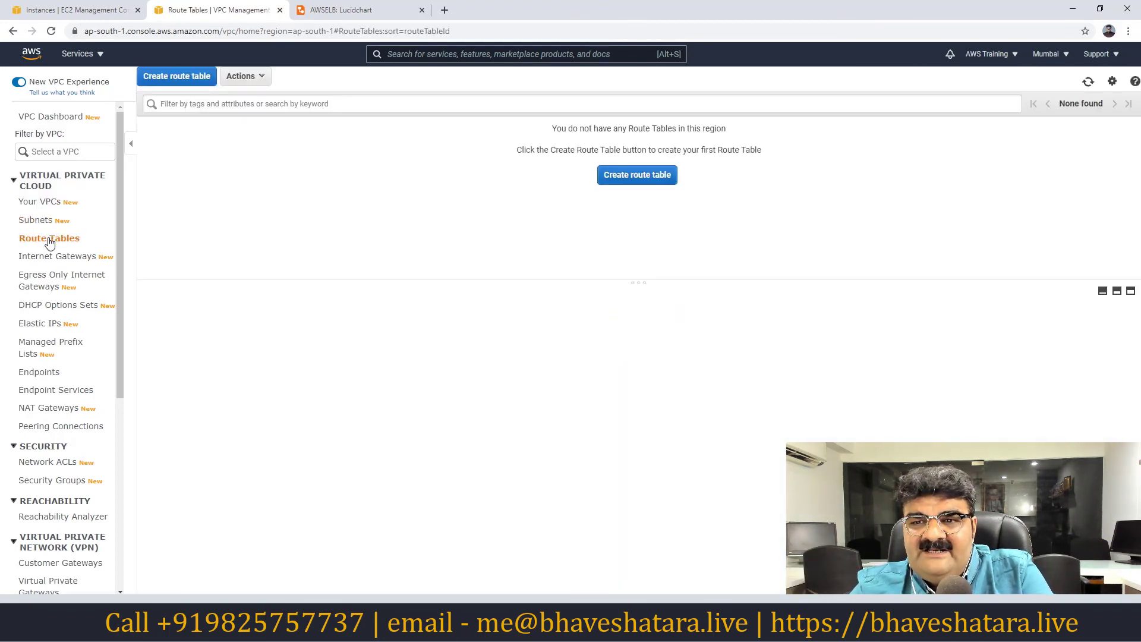
pyautogui.click(75, 259)
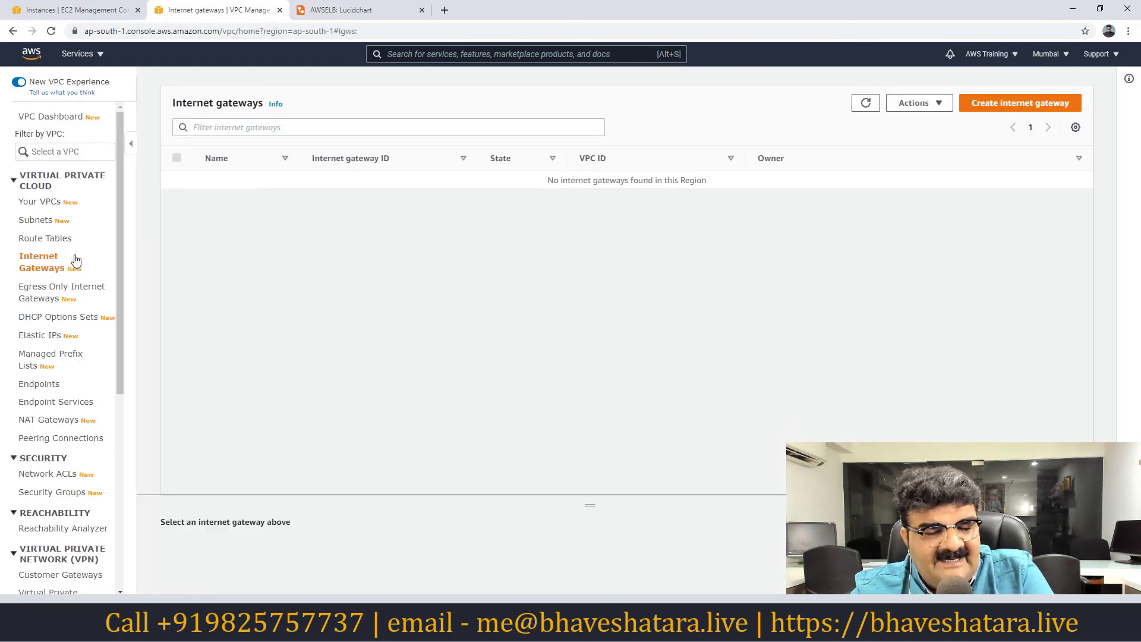
pyautogui.click(59, 420)
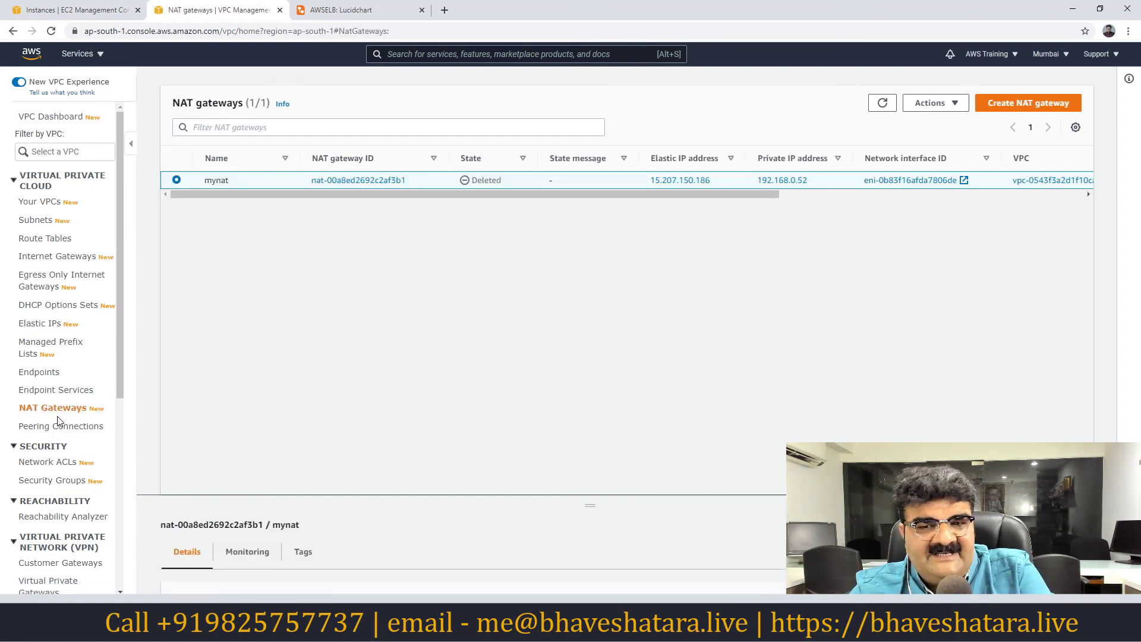
# - Reload the Elastic IP addresses page, release the address 15.207.150.186 and dismiss the resulting notification
pyautogui.click(39, 327)
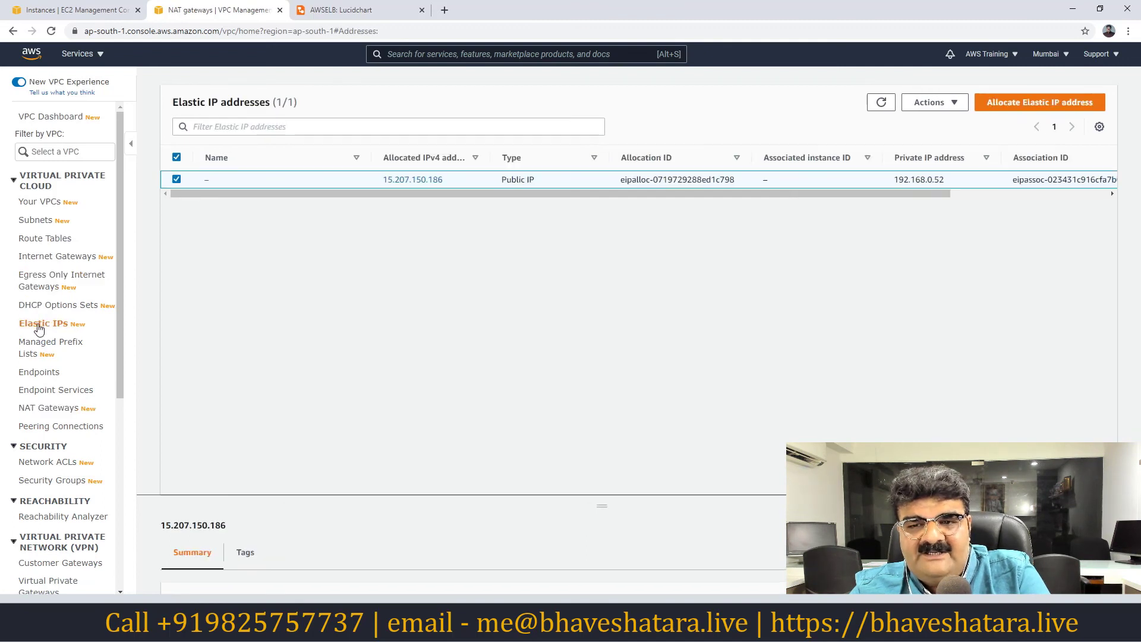
pyautogui.click(931, 105)
pyautogui.click(341, 273)
pyautogui.click(176, 179)
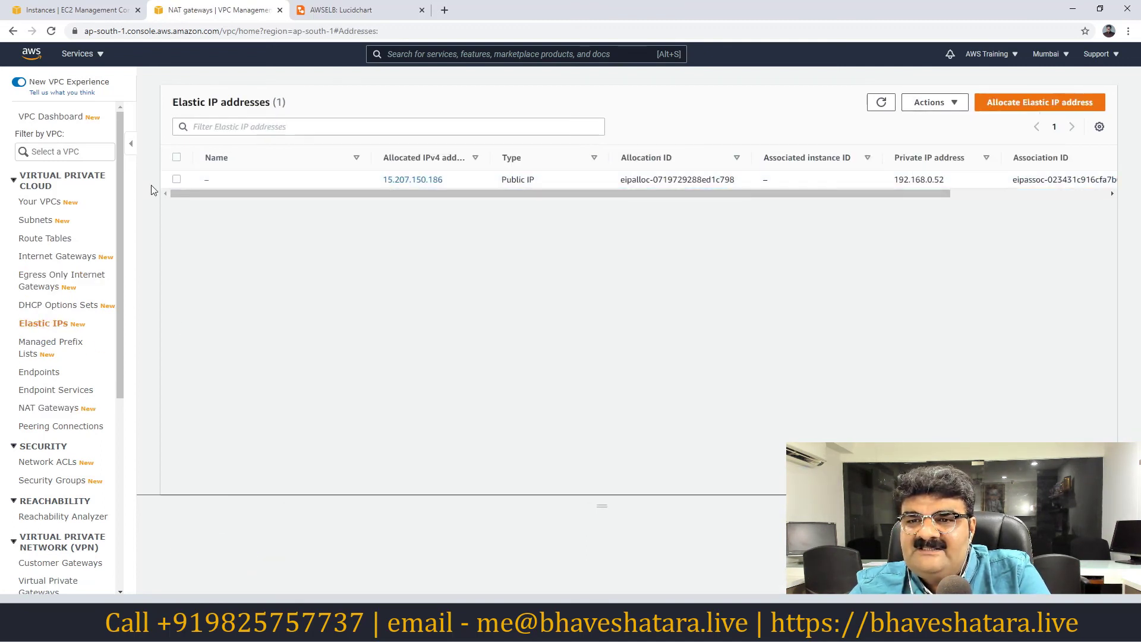
pyautogui.click(54, 36)
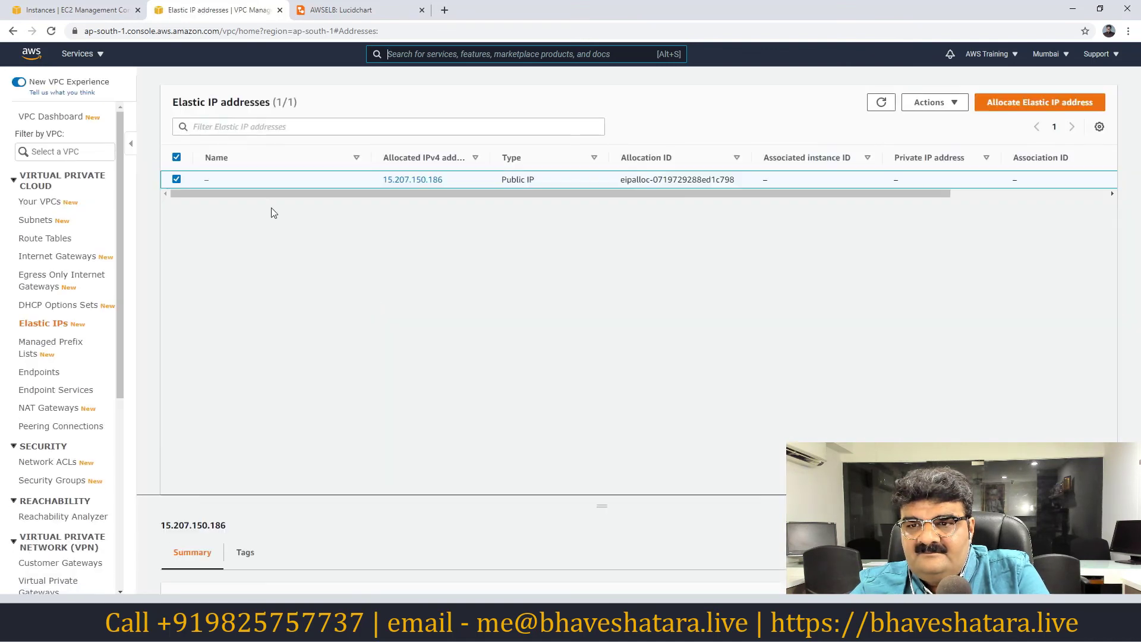
pyautogui.click(936, 102)
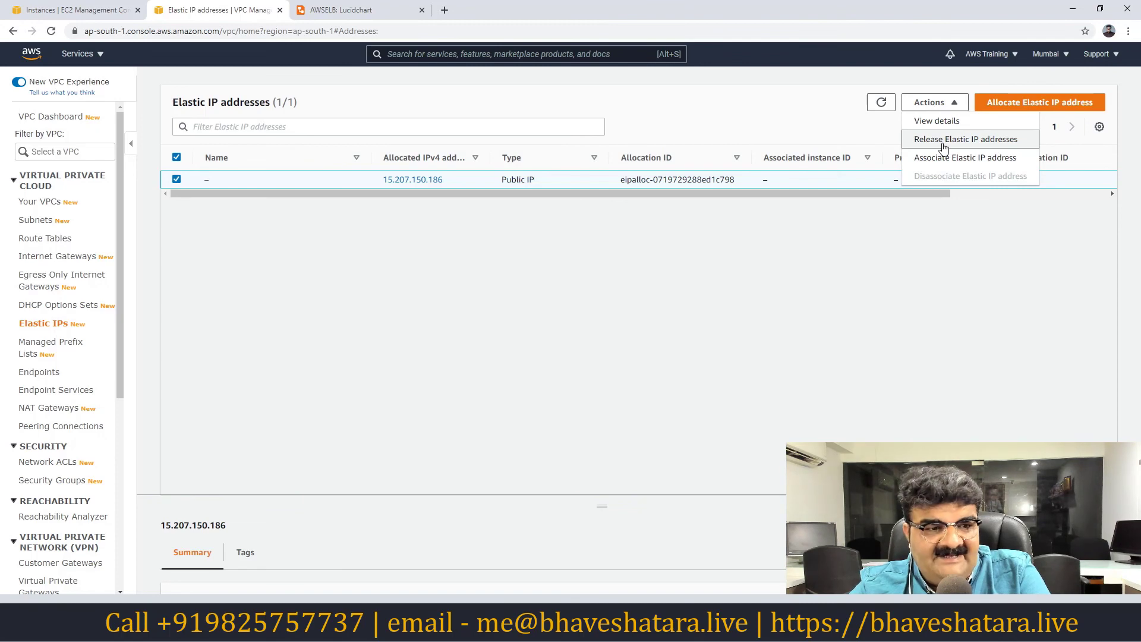
pyautogui.click(944, 142)
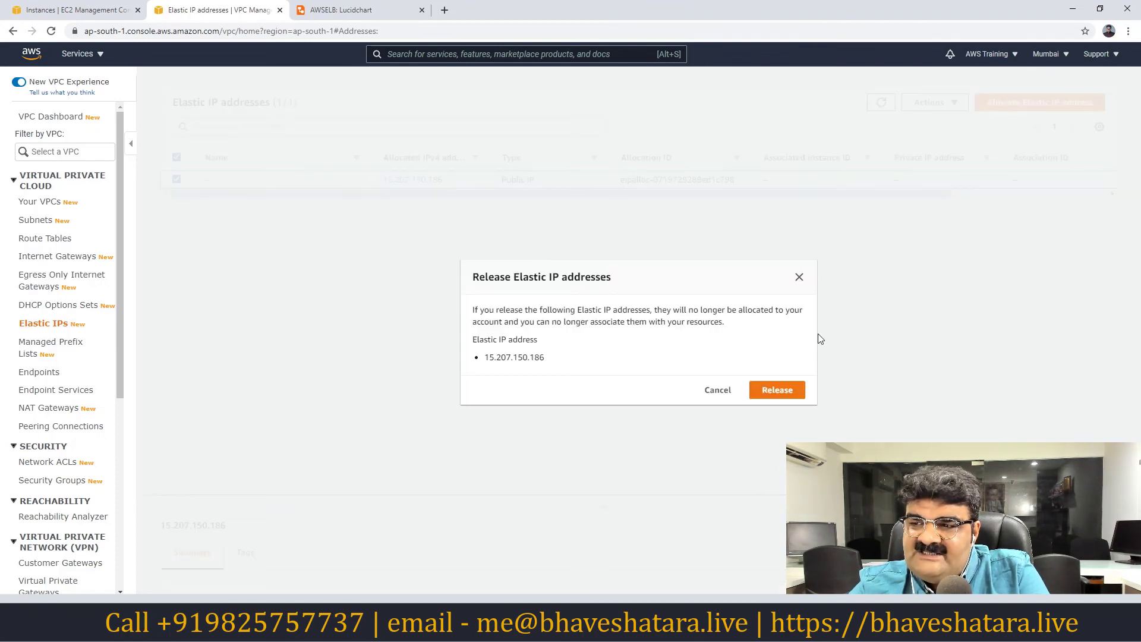
pyautogui.click(776, 390)
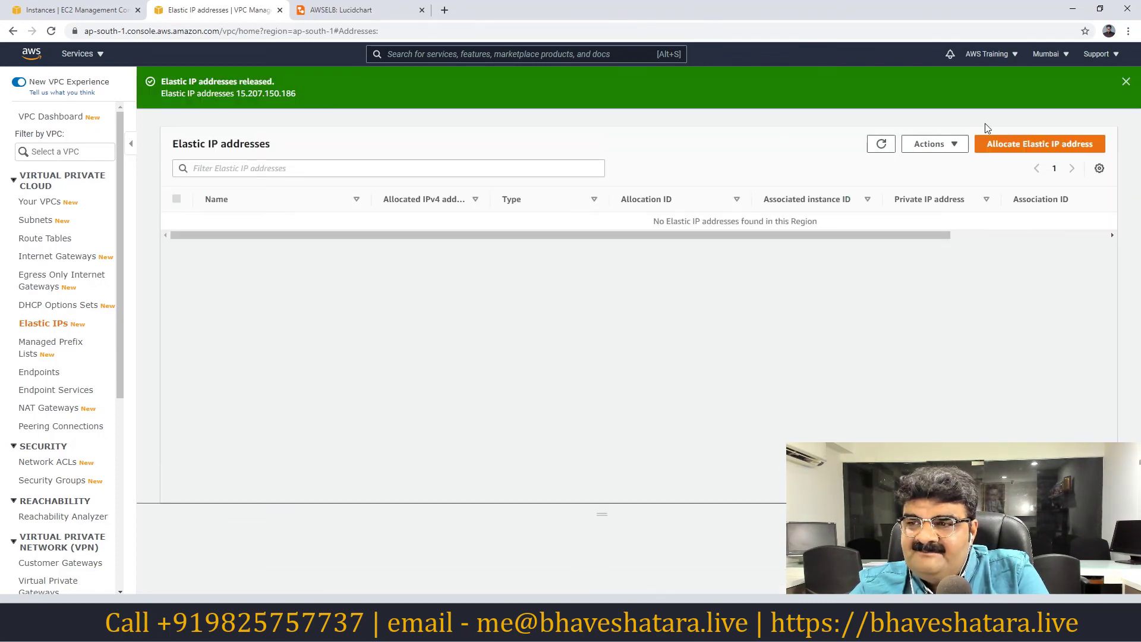
pyautogui.click(1127, 81)
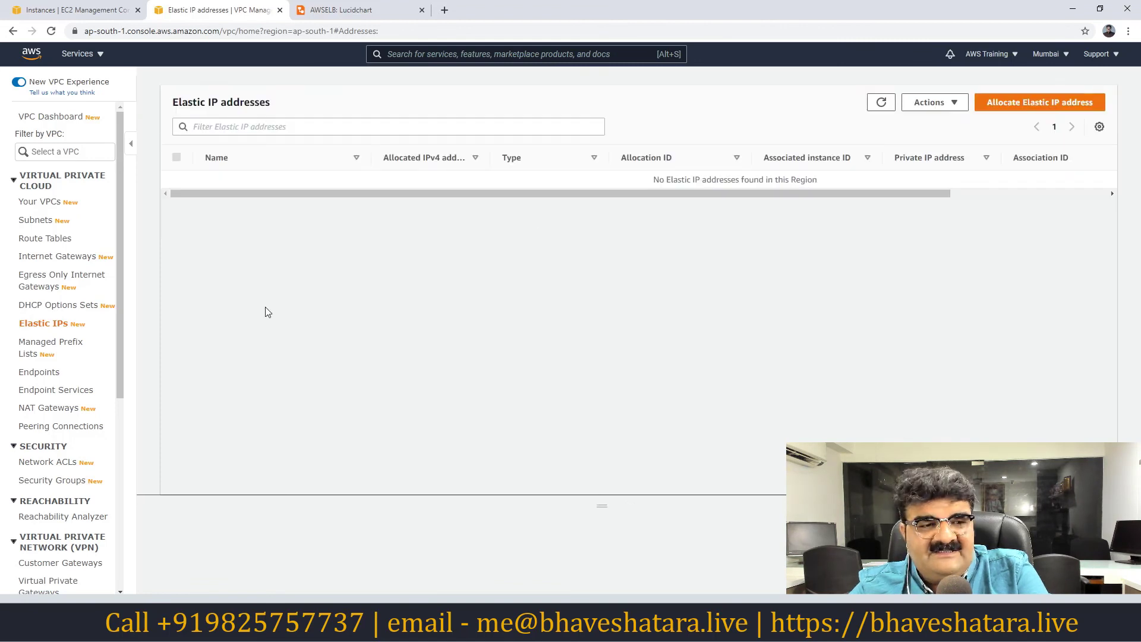